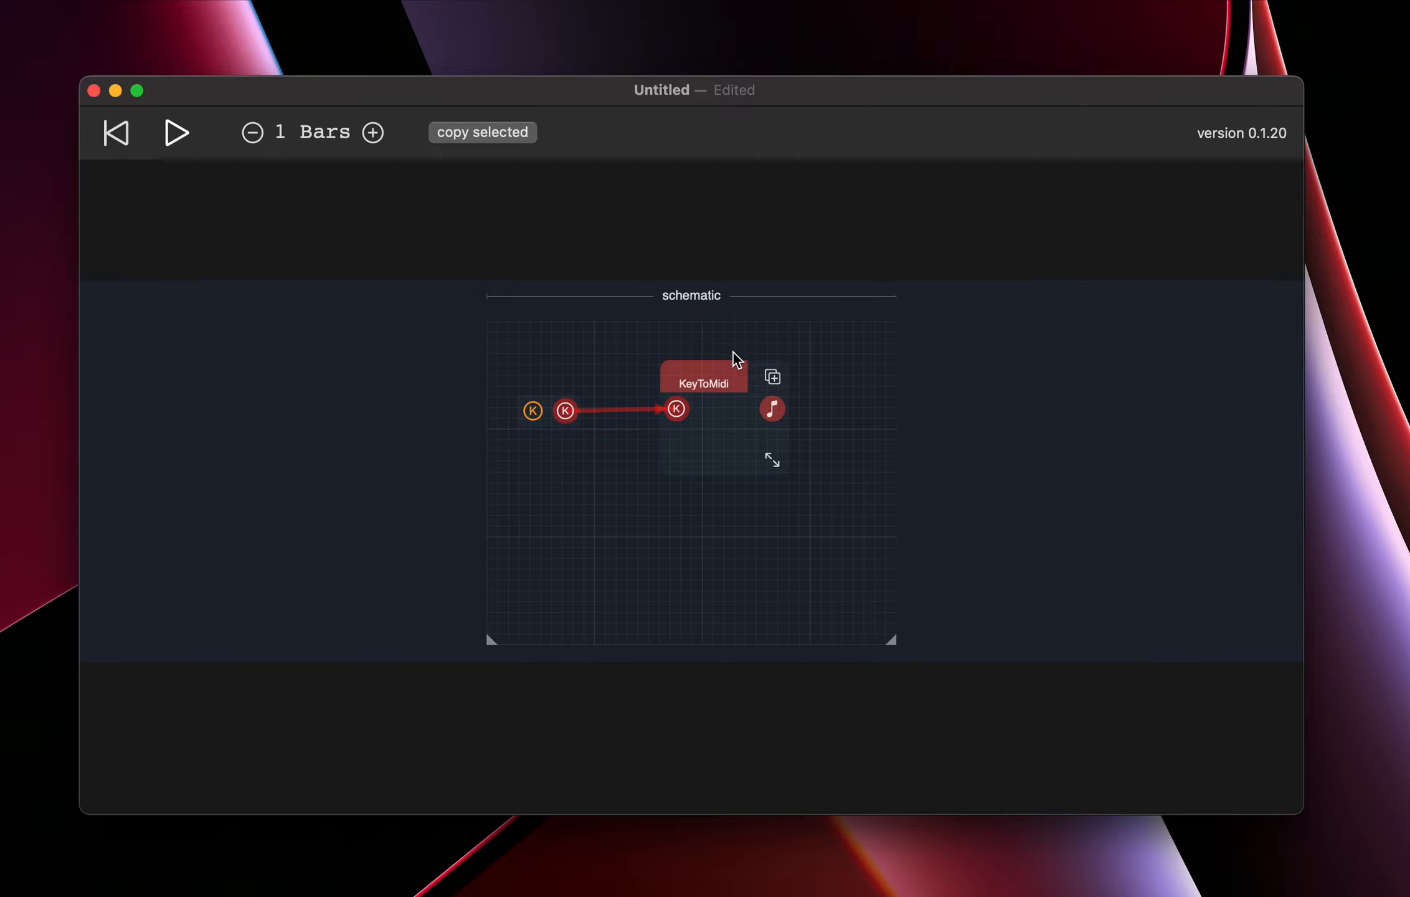
Collapse the KeyToMidi component to its compact form.
left_click(718, 381)
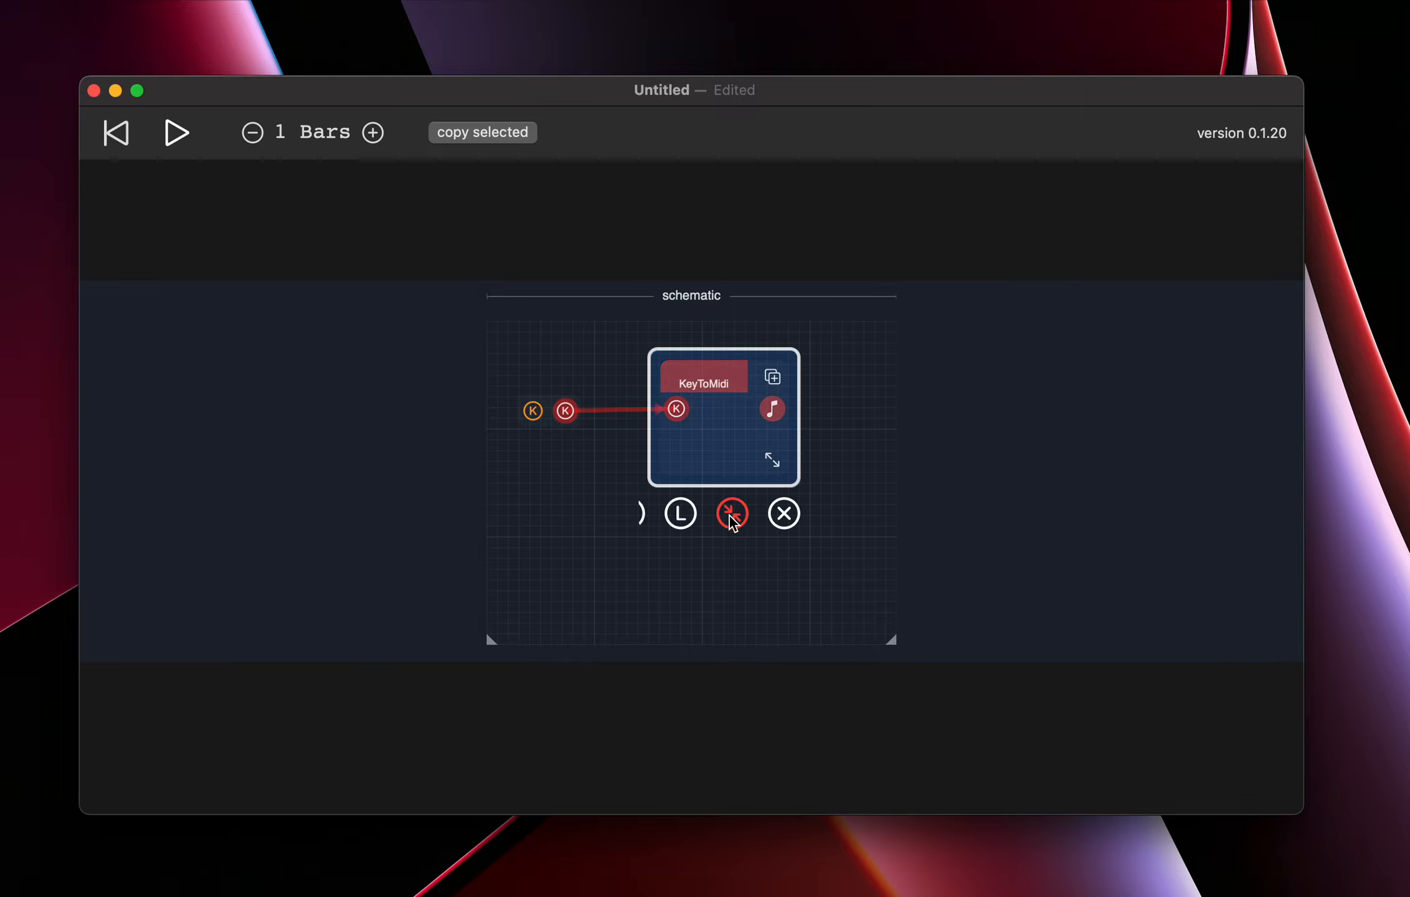
left_click(733, 515)
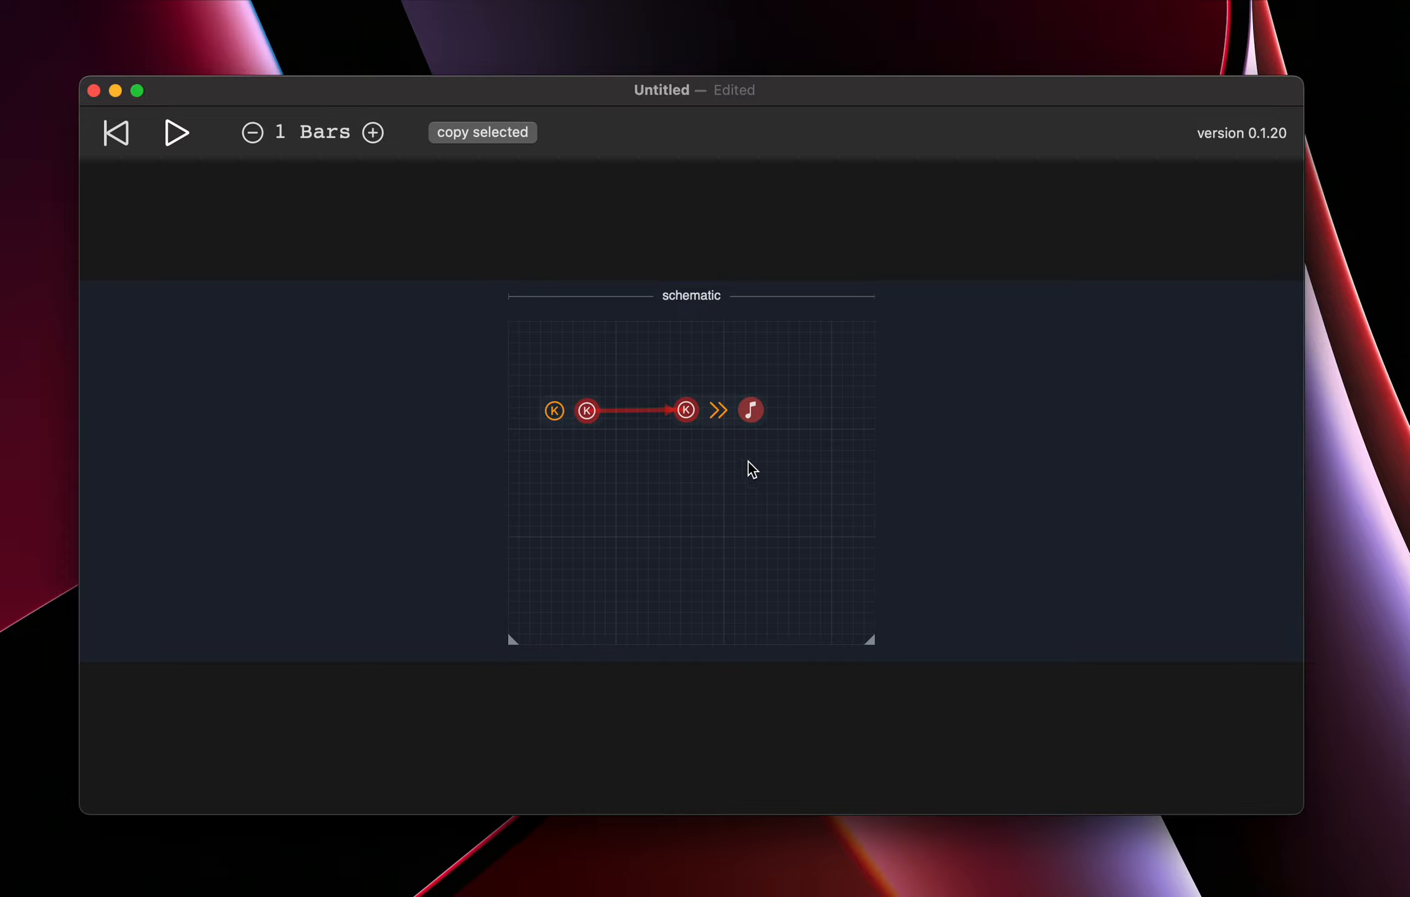
Expand the compact KeyToMidi component to full size and collapse it again.
left_click(718, 409)
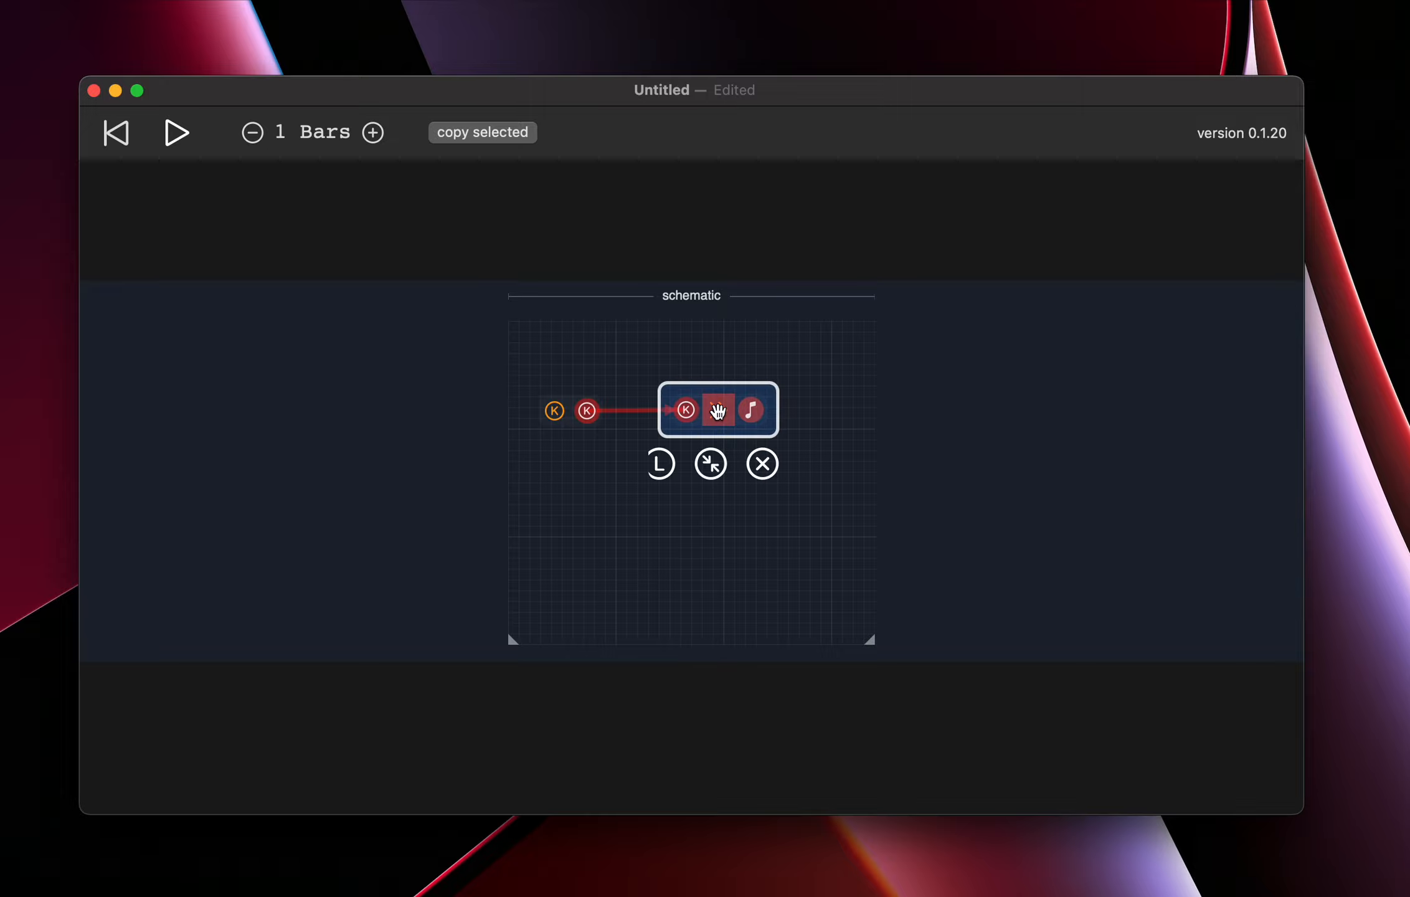
left_click(704, 353)
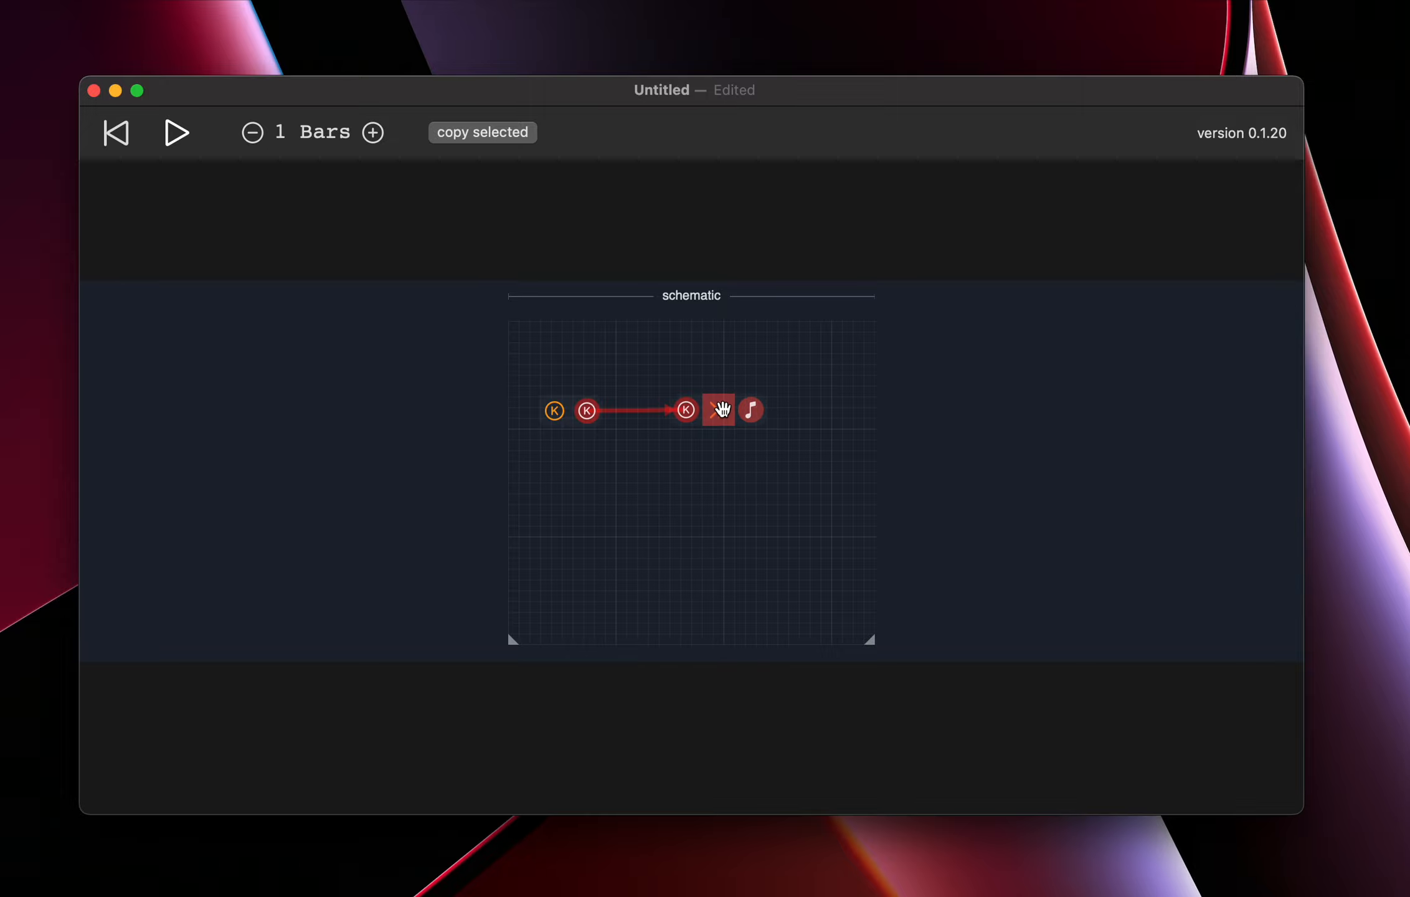
left_click(718, 410)
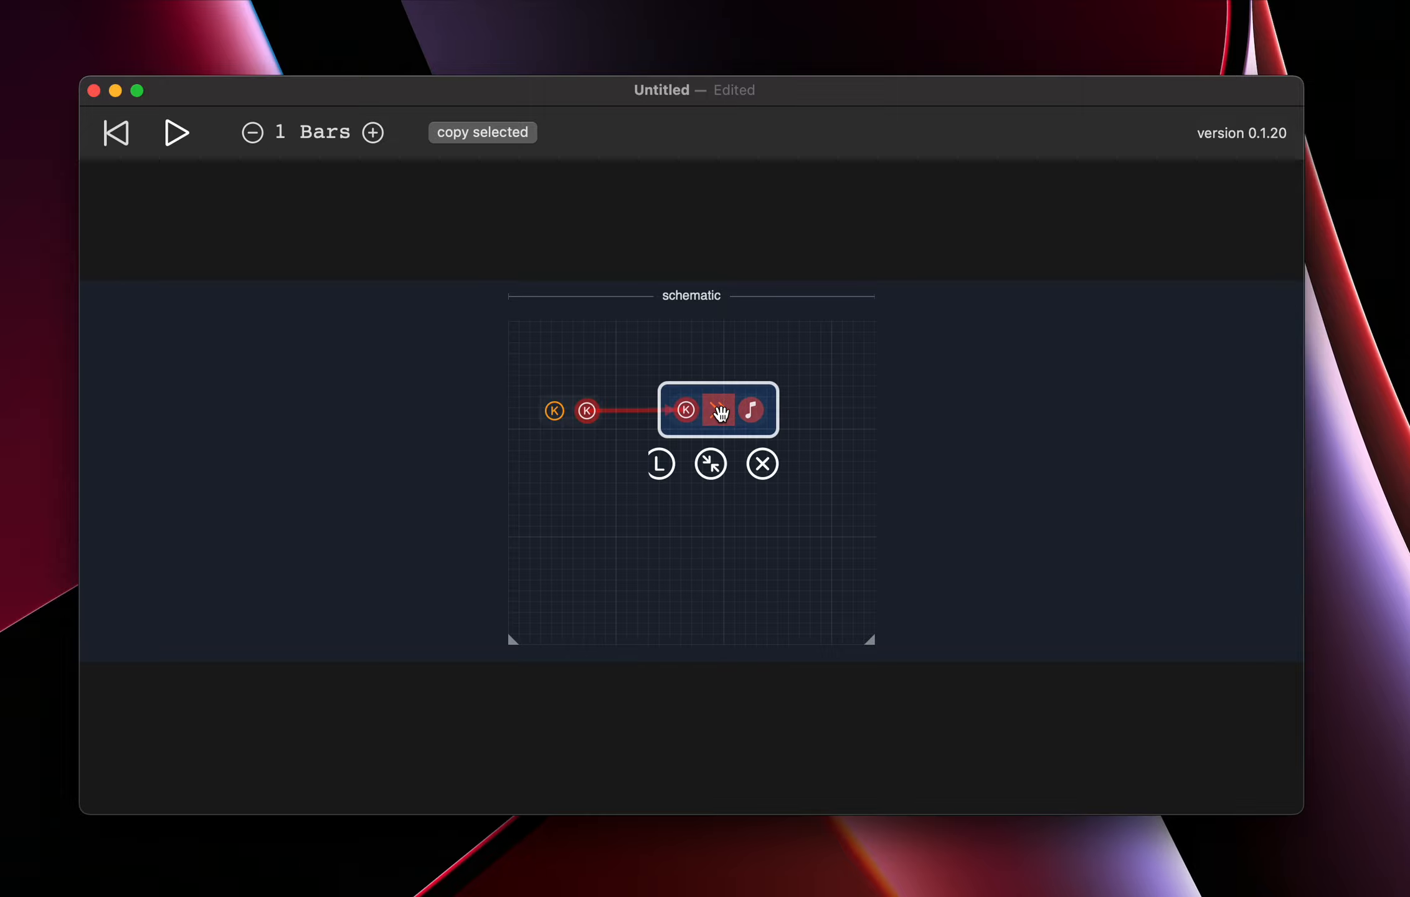
left_click(711, 464)
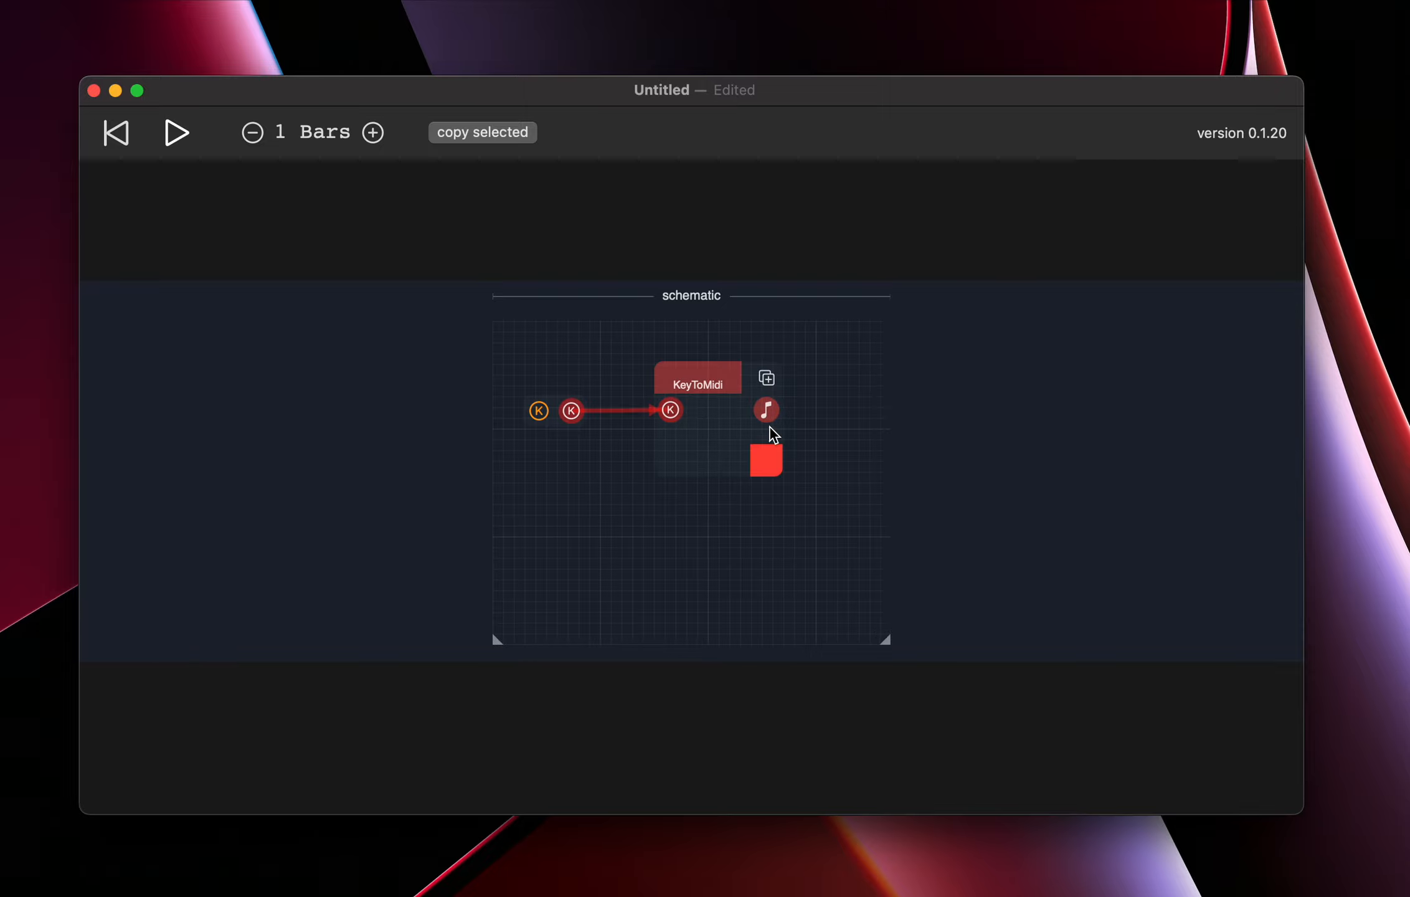
left_click(711, 374)
left_click(725, 517)
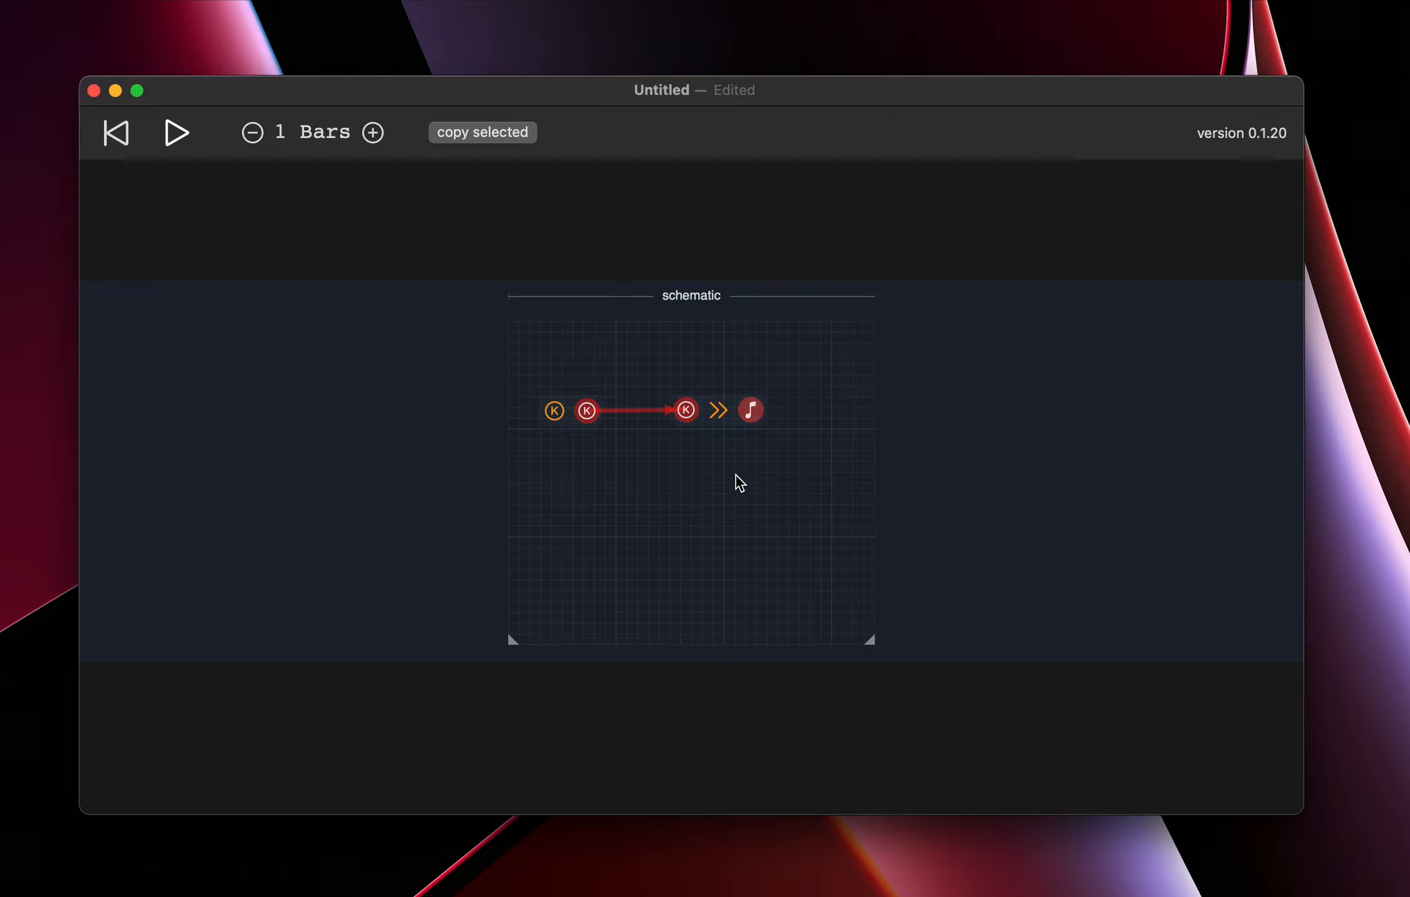
Move the compact KeyToMidi component closer to the KeyIn component, shortening the connection between them.
left_click_drag(717, 410, 663, 411)
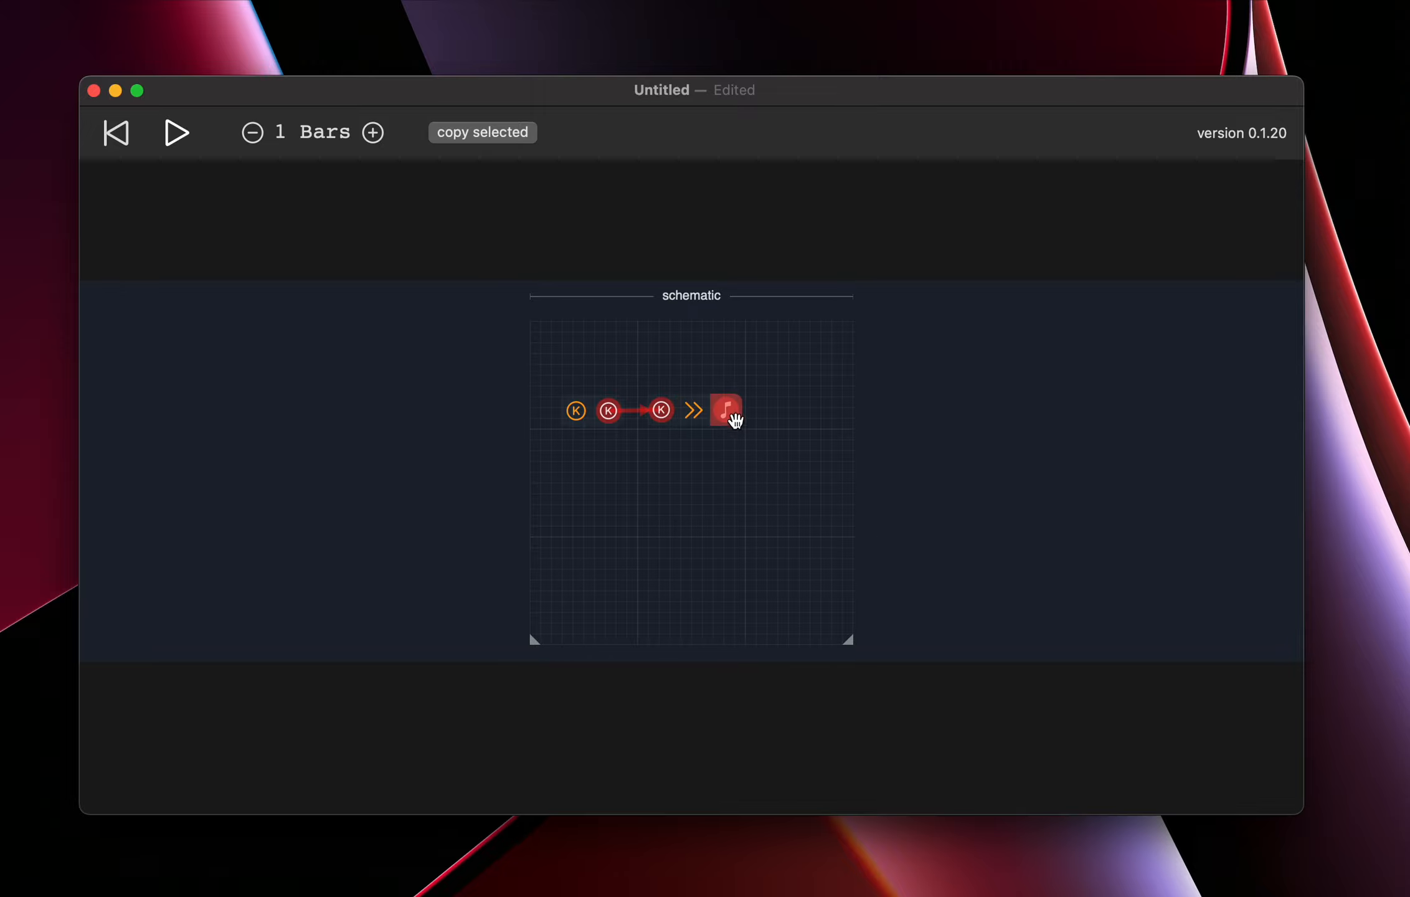
left_click_drag(728, 412, 781, 494)
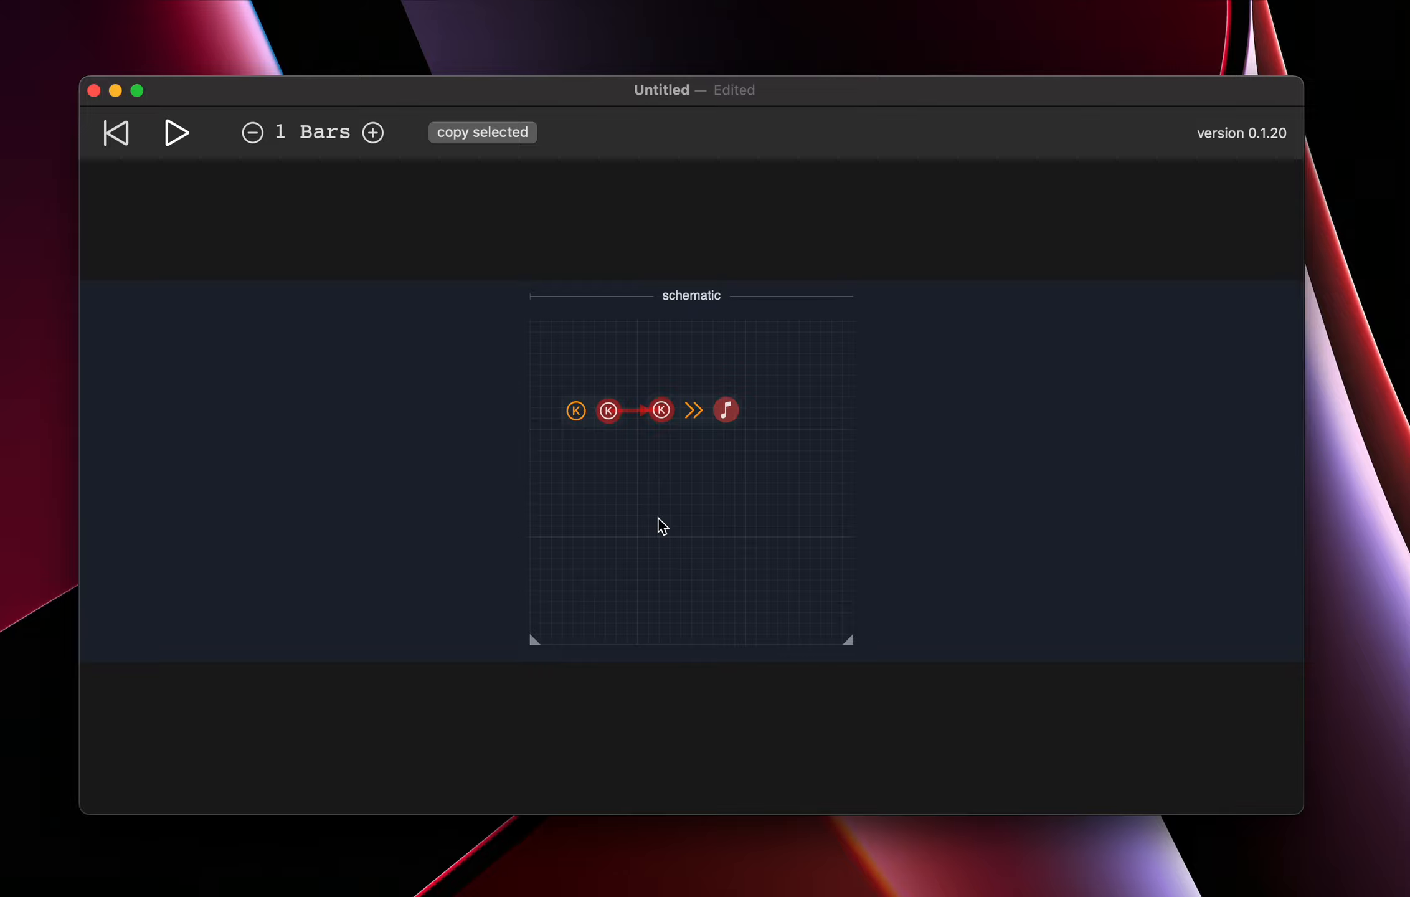
Add a MIDI-In component to the schematic and position it below the KeyIn and KeyToMidi chain.
left_click(617, 499)
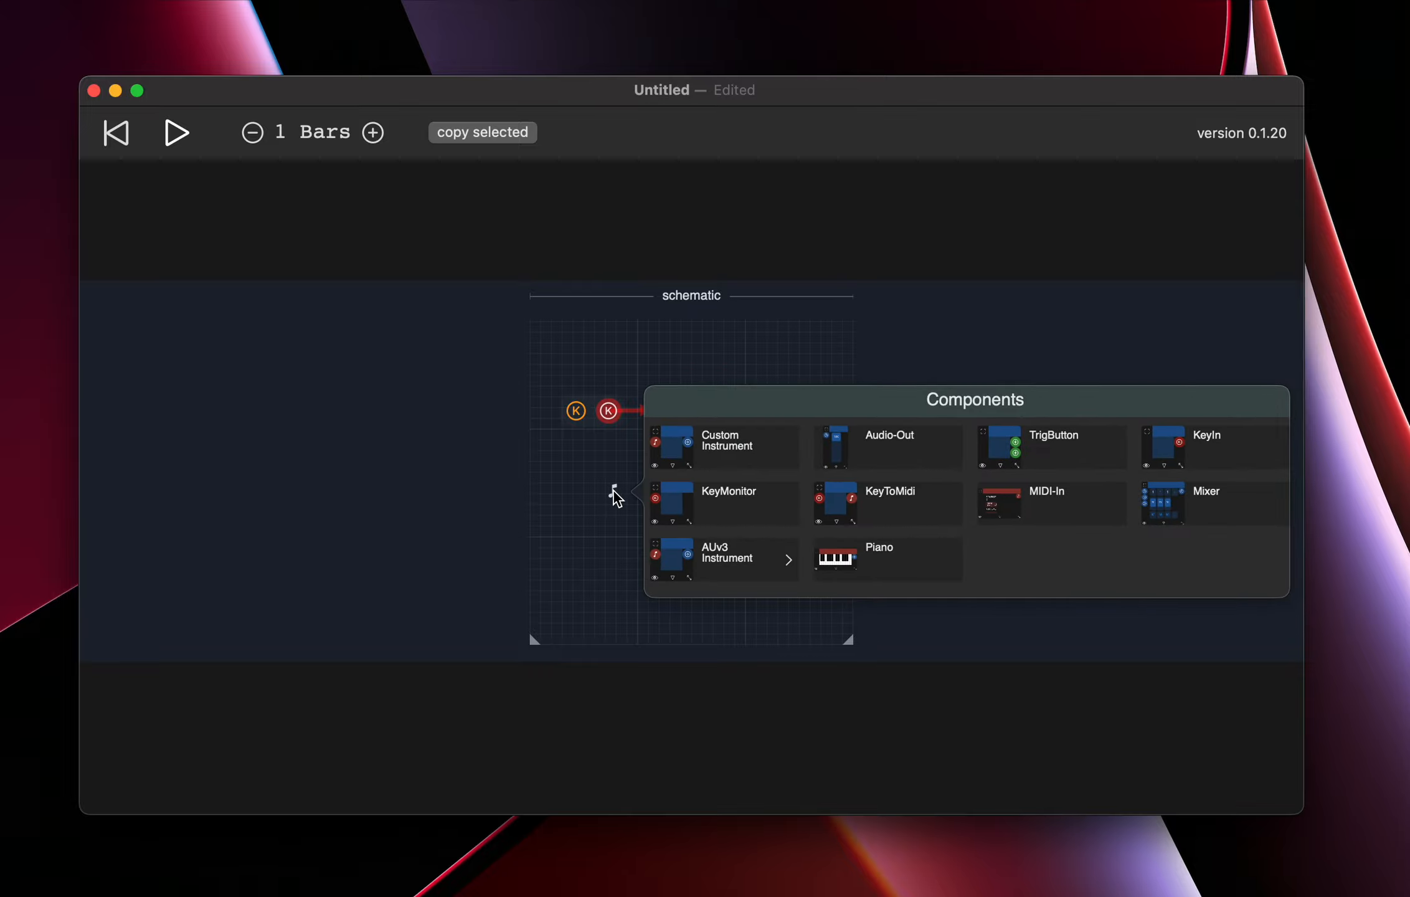
left_click(1027, 513)
left_click_drag(773, 418, 748, 412)
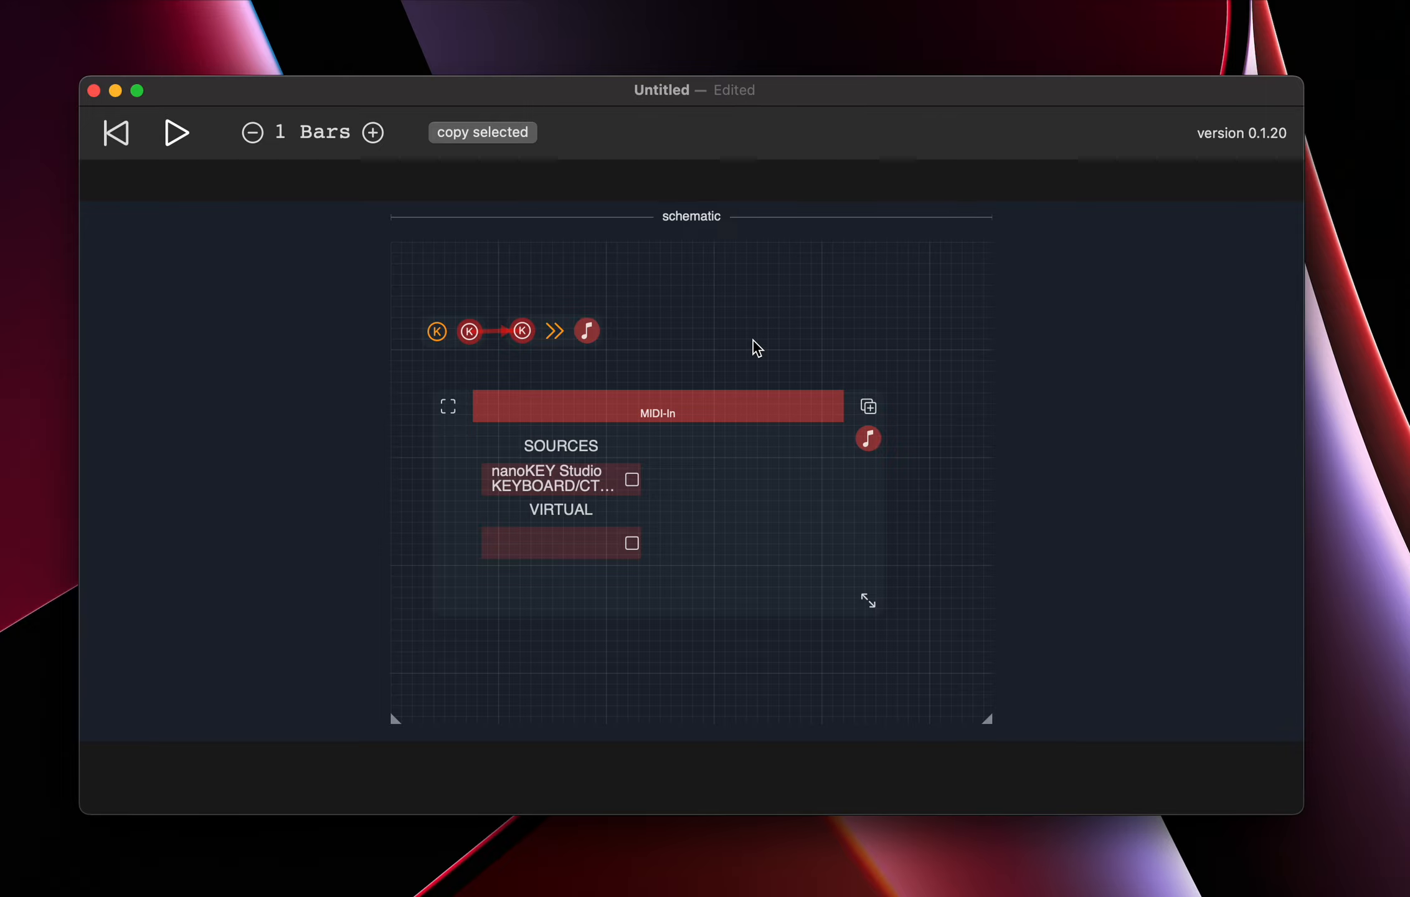
Save the document as Tutorial, and save it again after nudging the MIDI-In component slightly.
key("super+s")
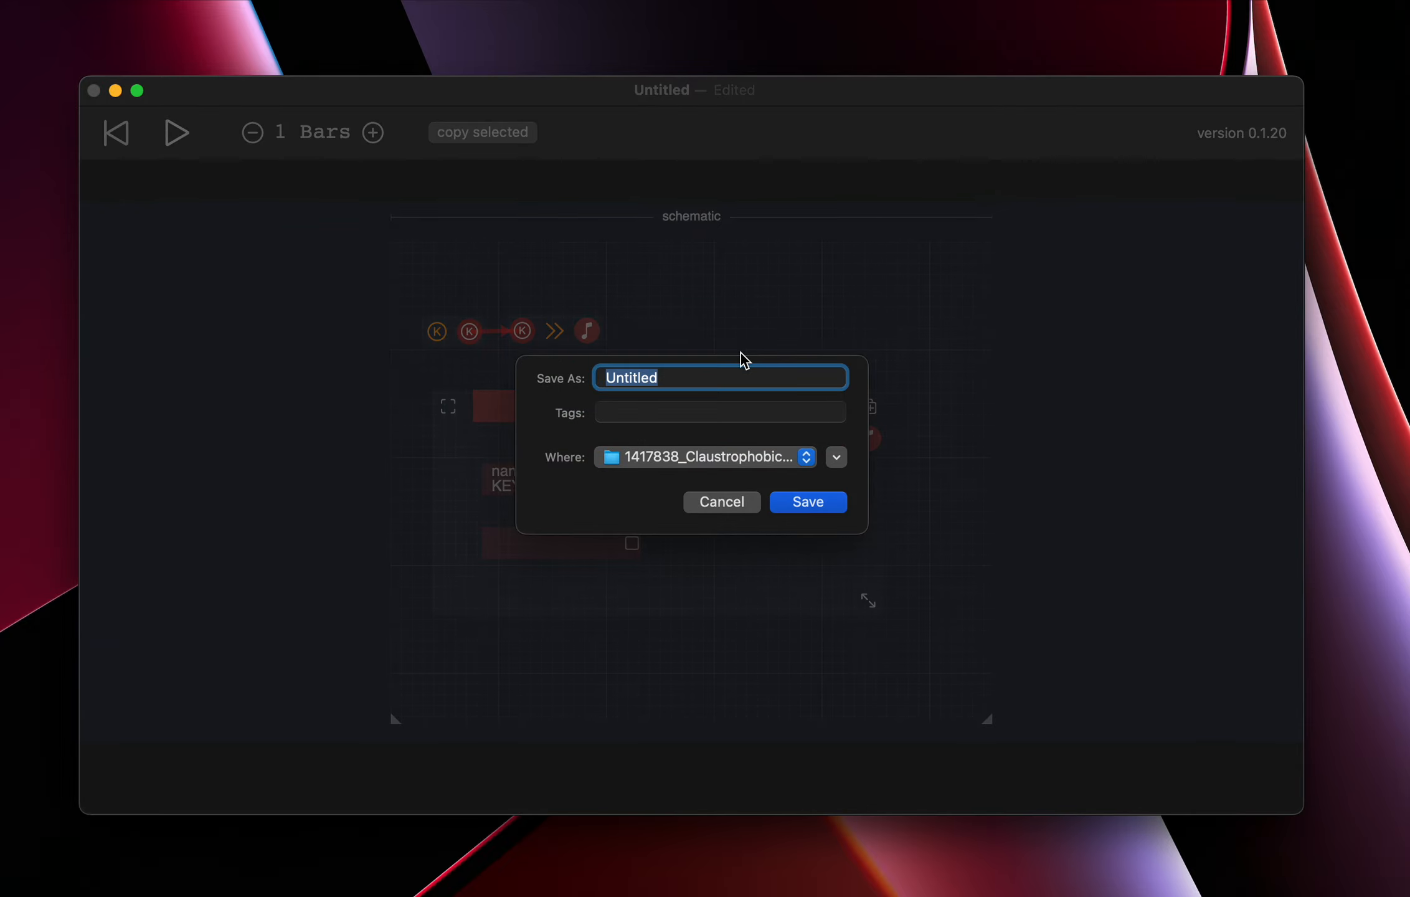
type("S")
key("BackSpace")
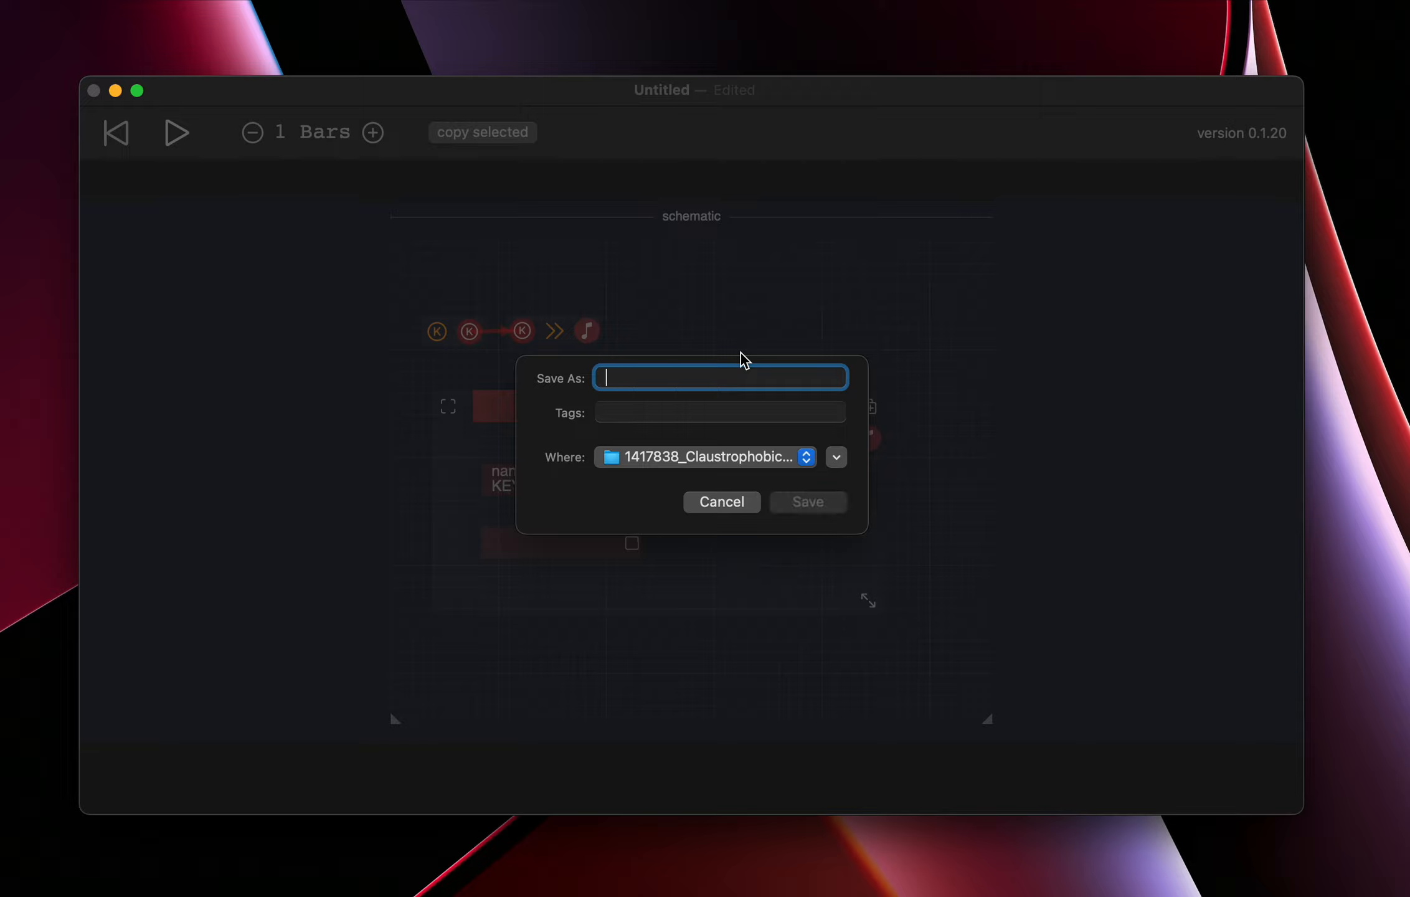
type("S")
key("BackSpace")
type("Tutorial")
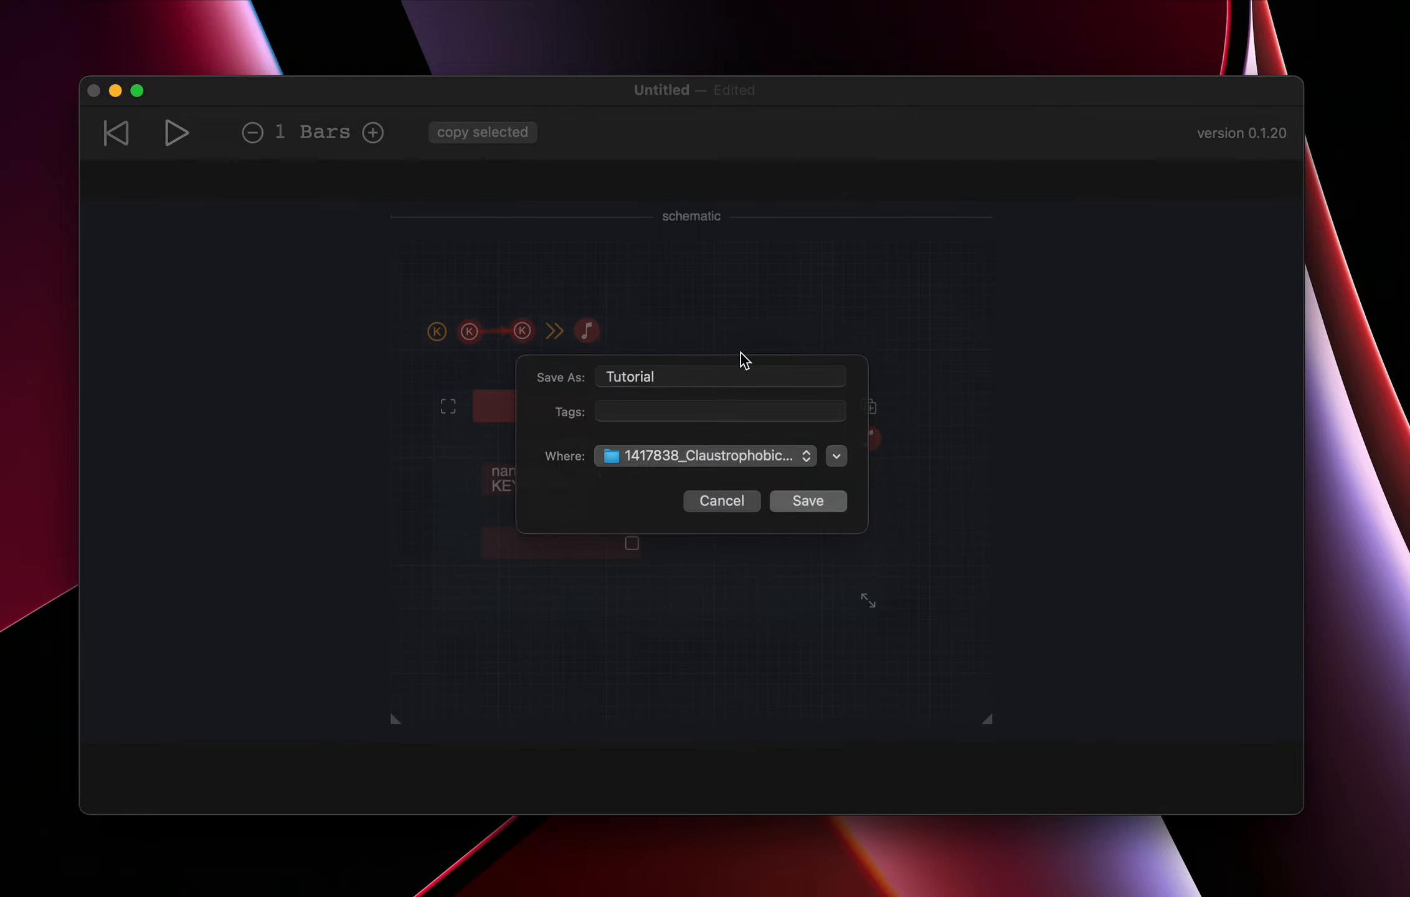
key("Return")
left_click_drag(733, 399, 730, 393)
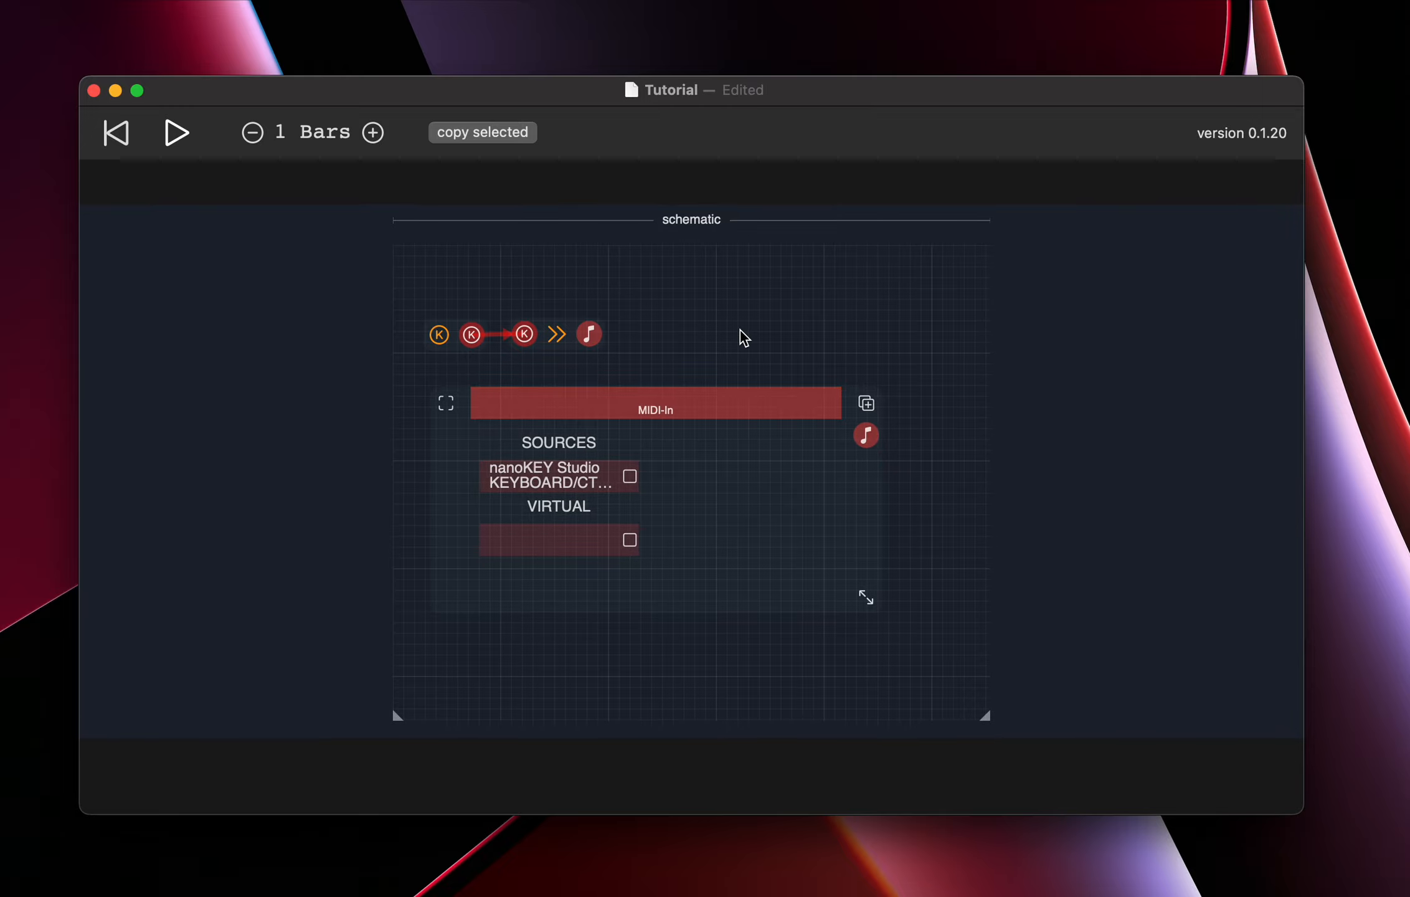
key("super+s")
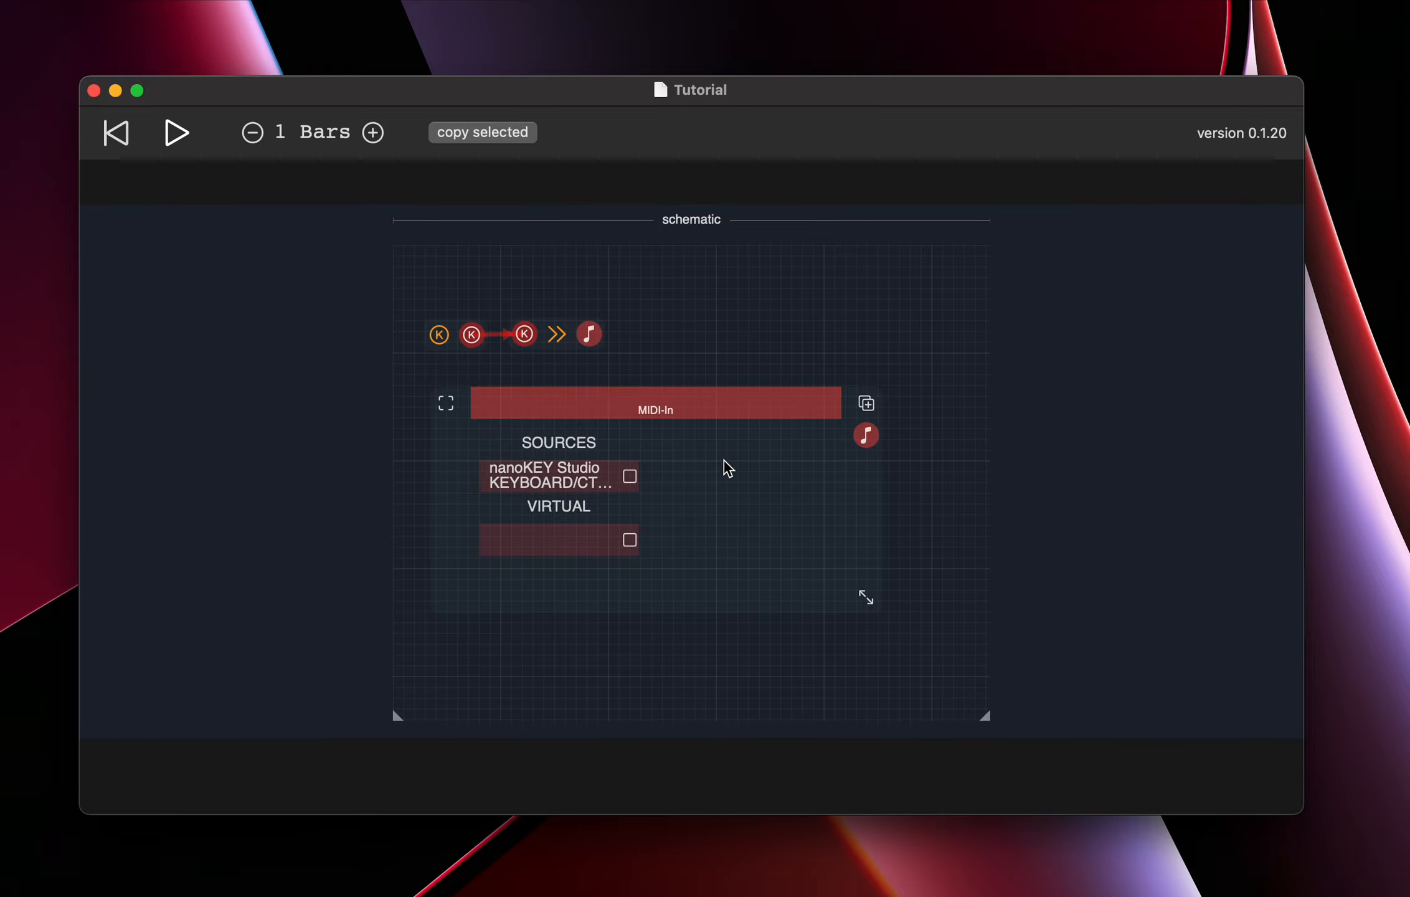
Enable the nanoKEY Studio KEYBOARD/CTRL source in MIDI-In, and save the document with the component made wider and shorter.
left_click(630, 477)
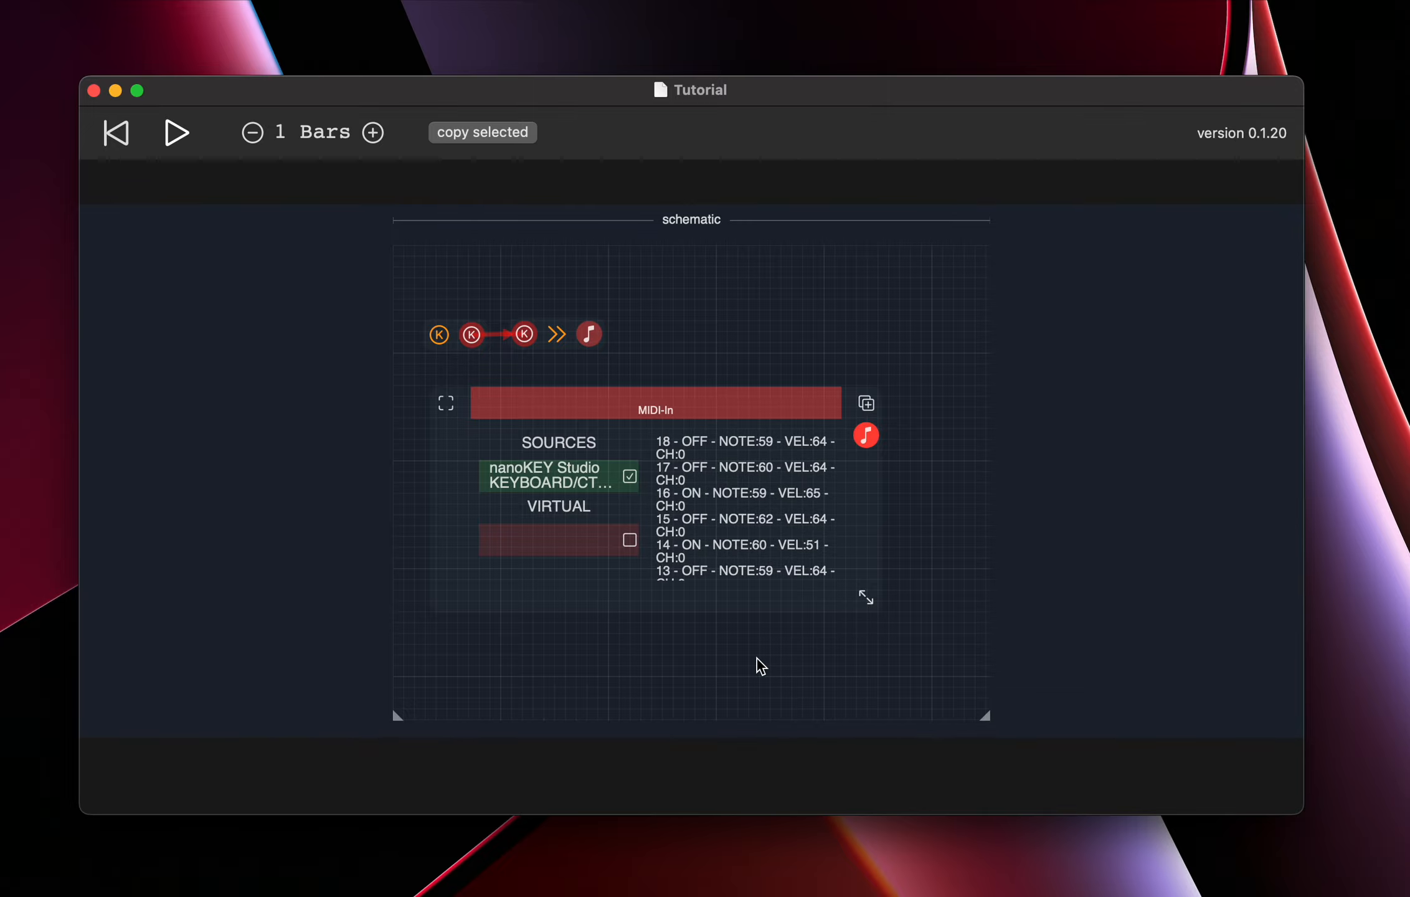
left_click_drag(866, 597, 900, 585)
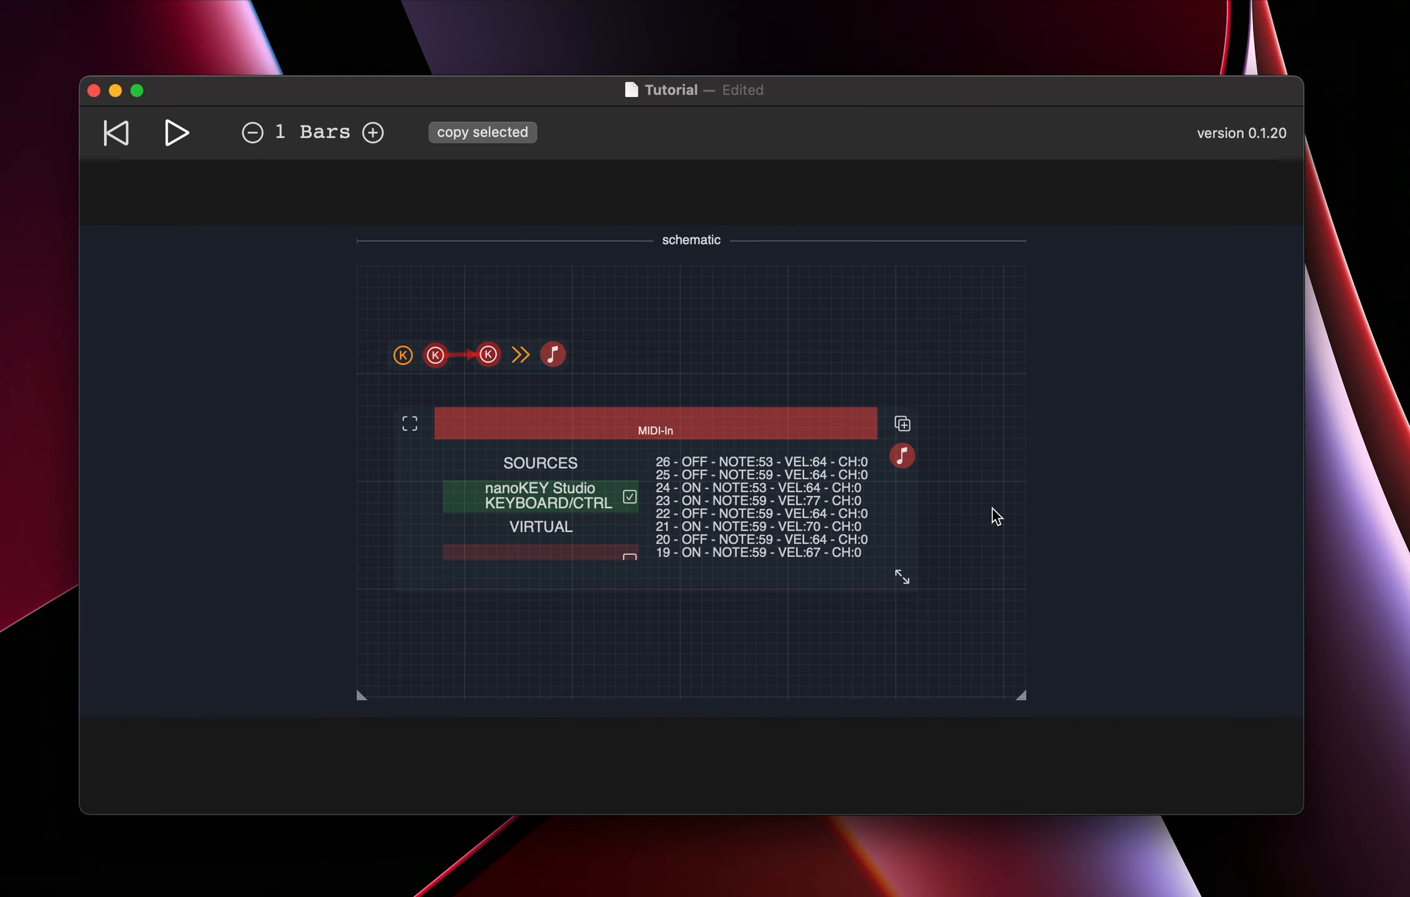
key("super+s")
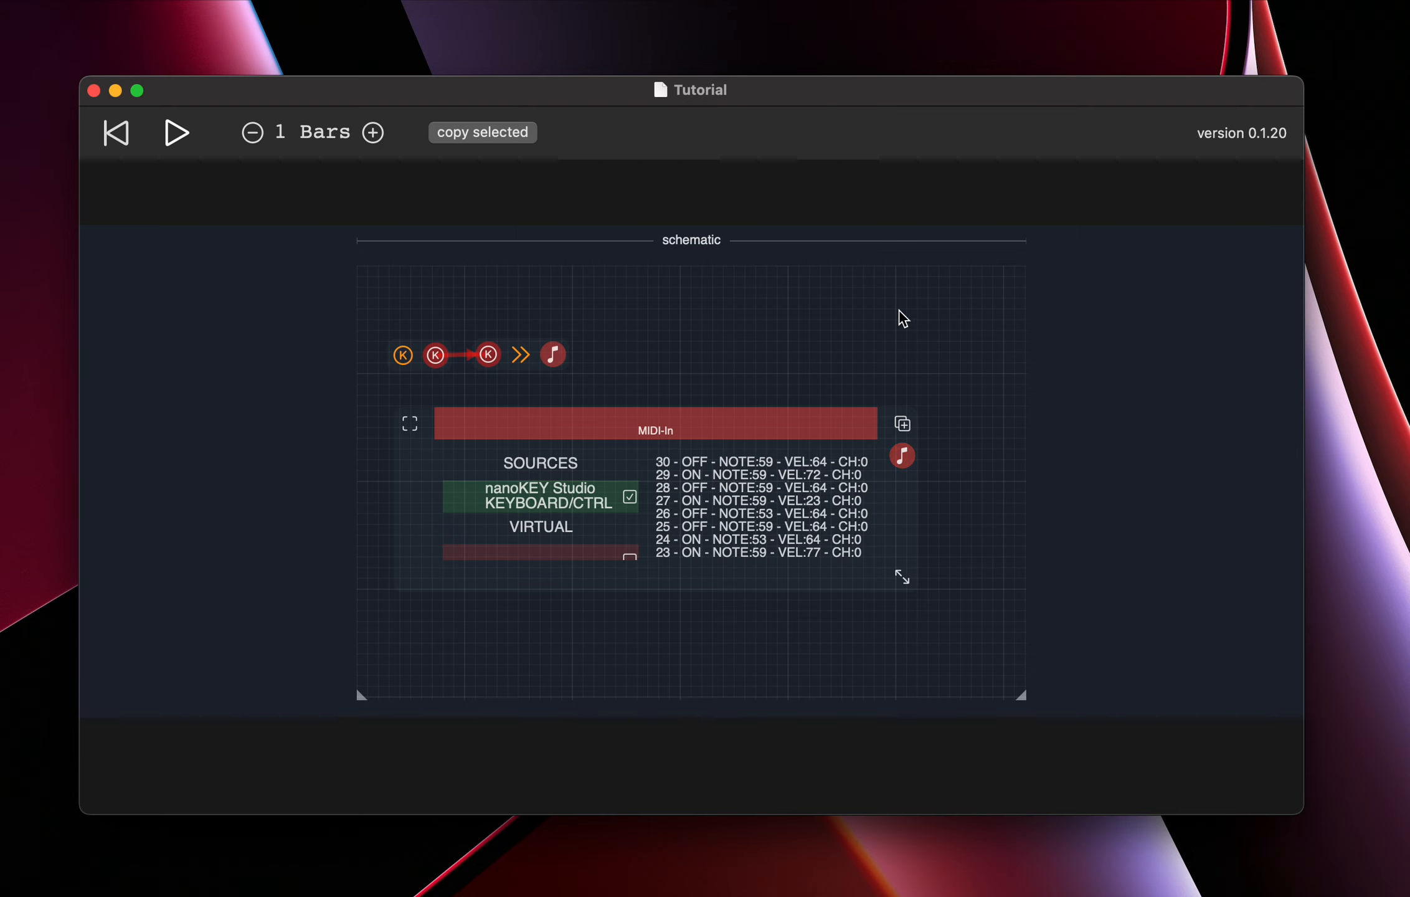
Add the Animoog Z AUv3 instrument to the schematic and place it below the MIDI-In component.
left_click(902, 338)
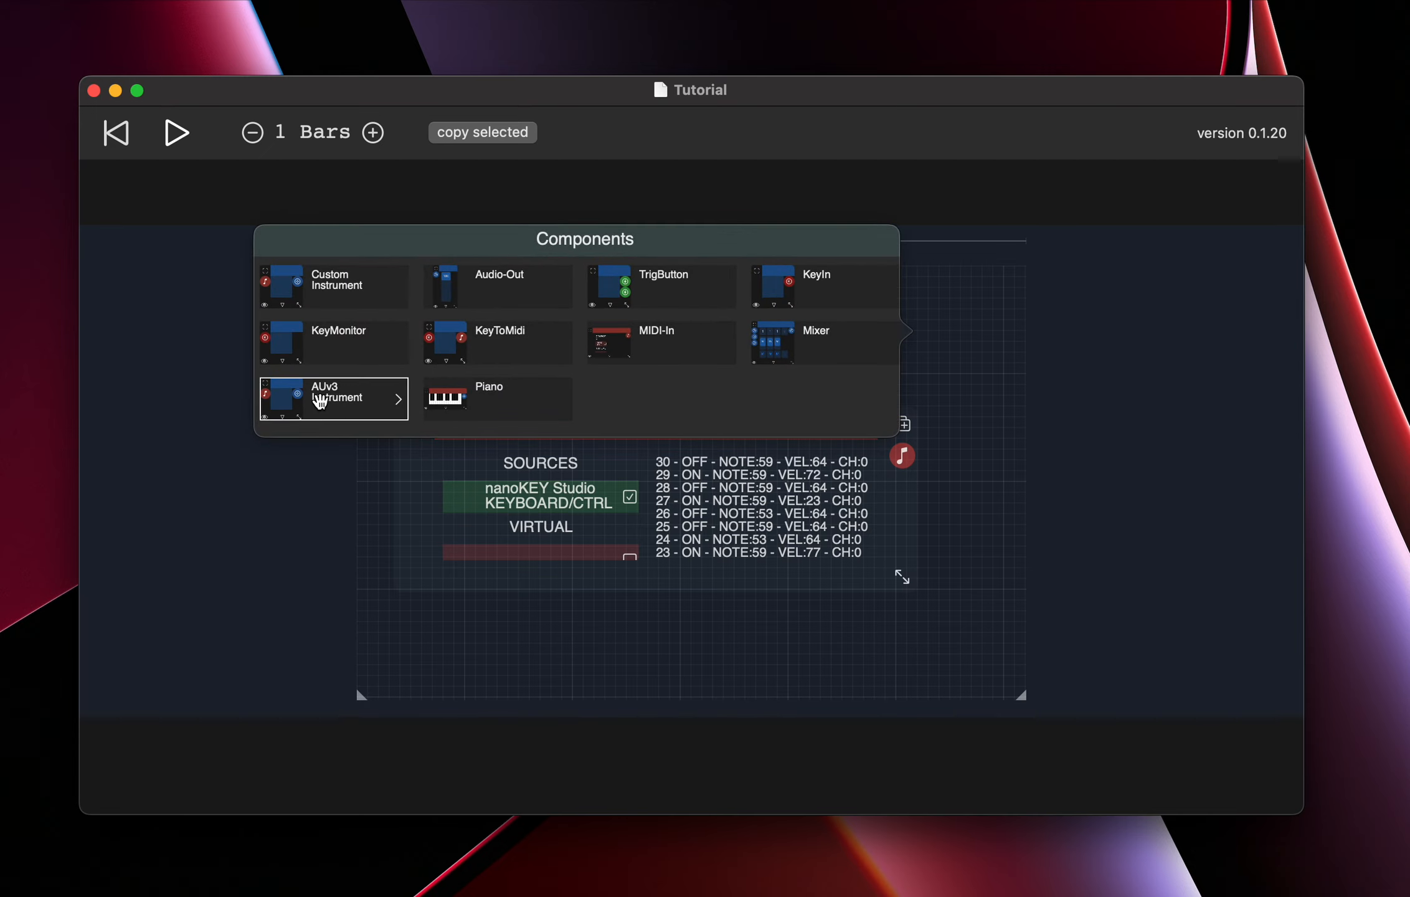
left_click(320, 401)
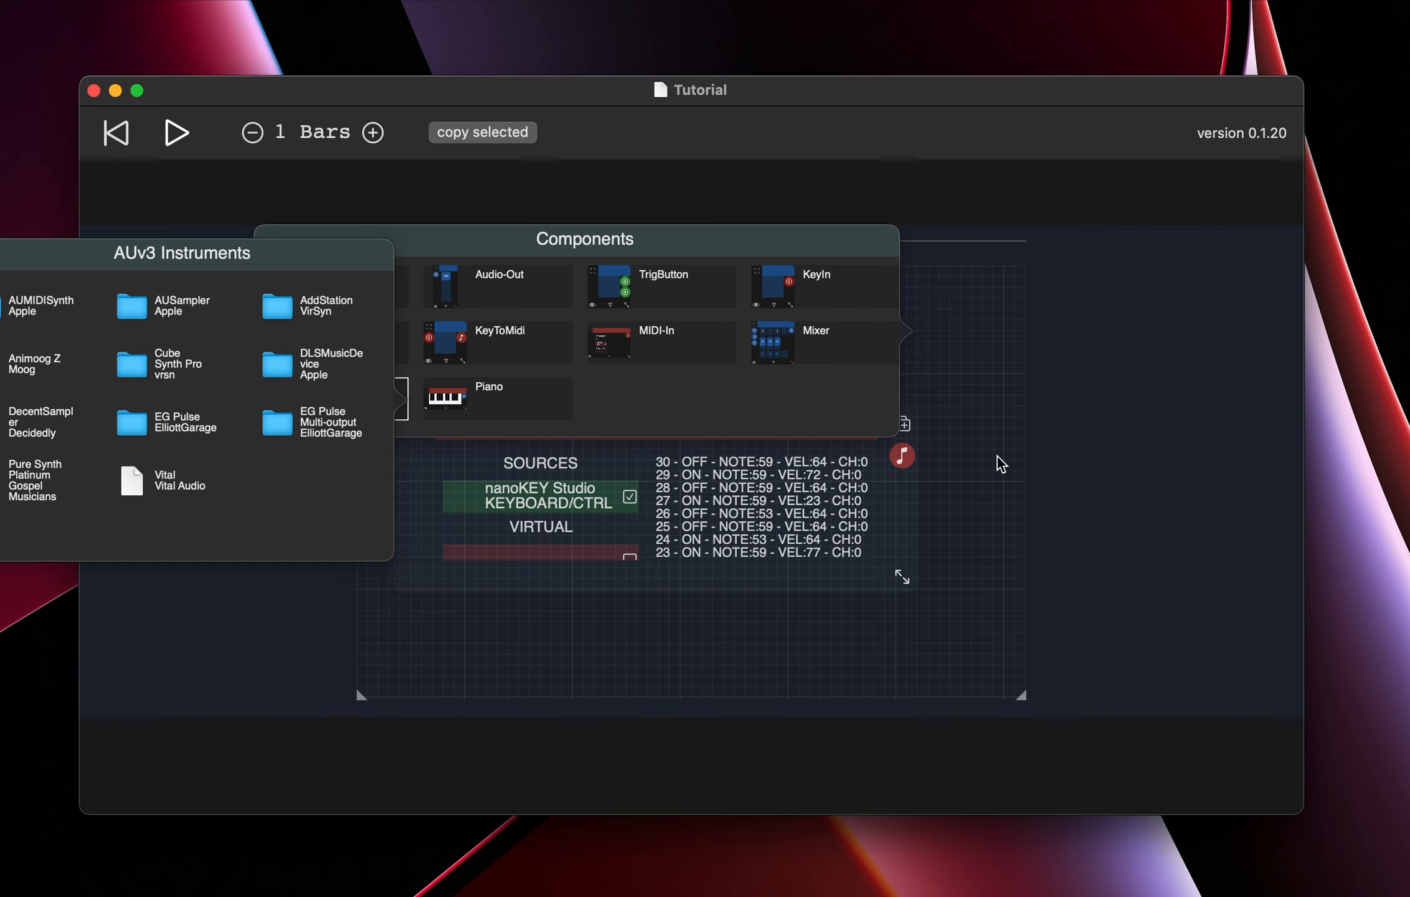
left_click(976, 353)
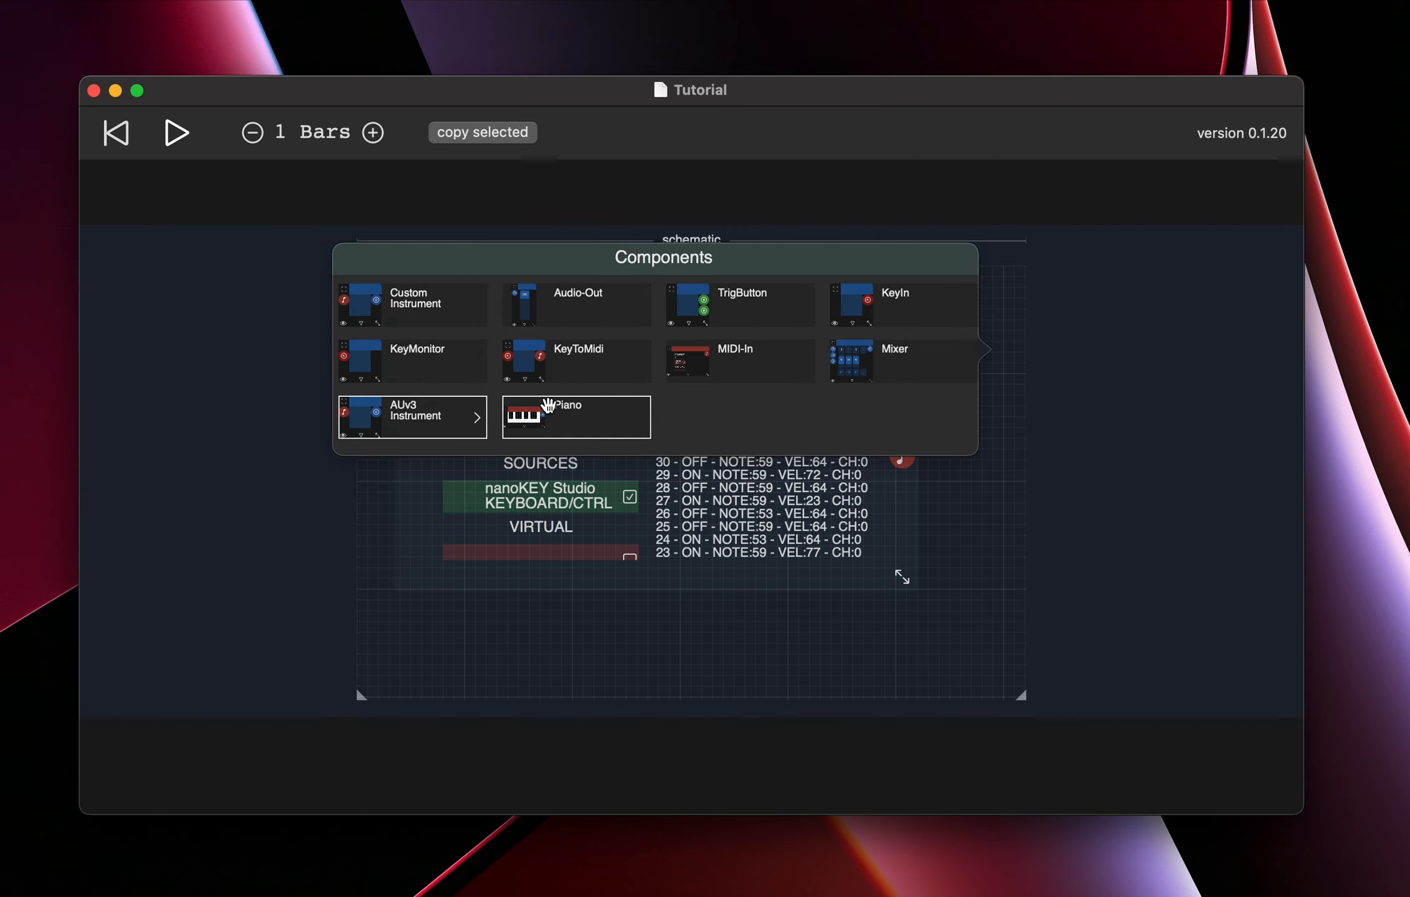
left_click(468, 412)
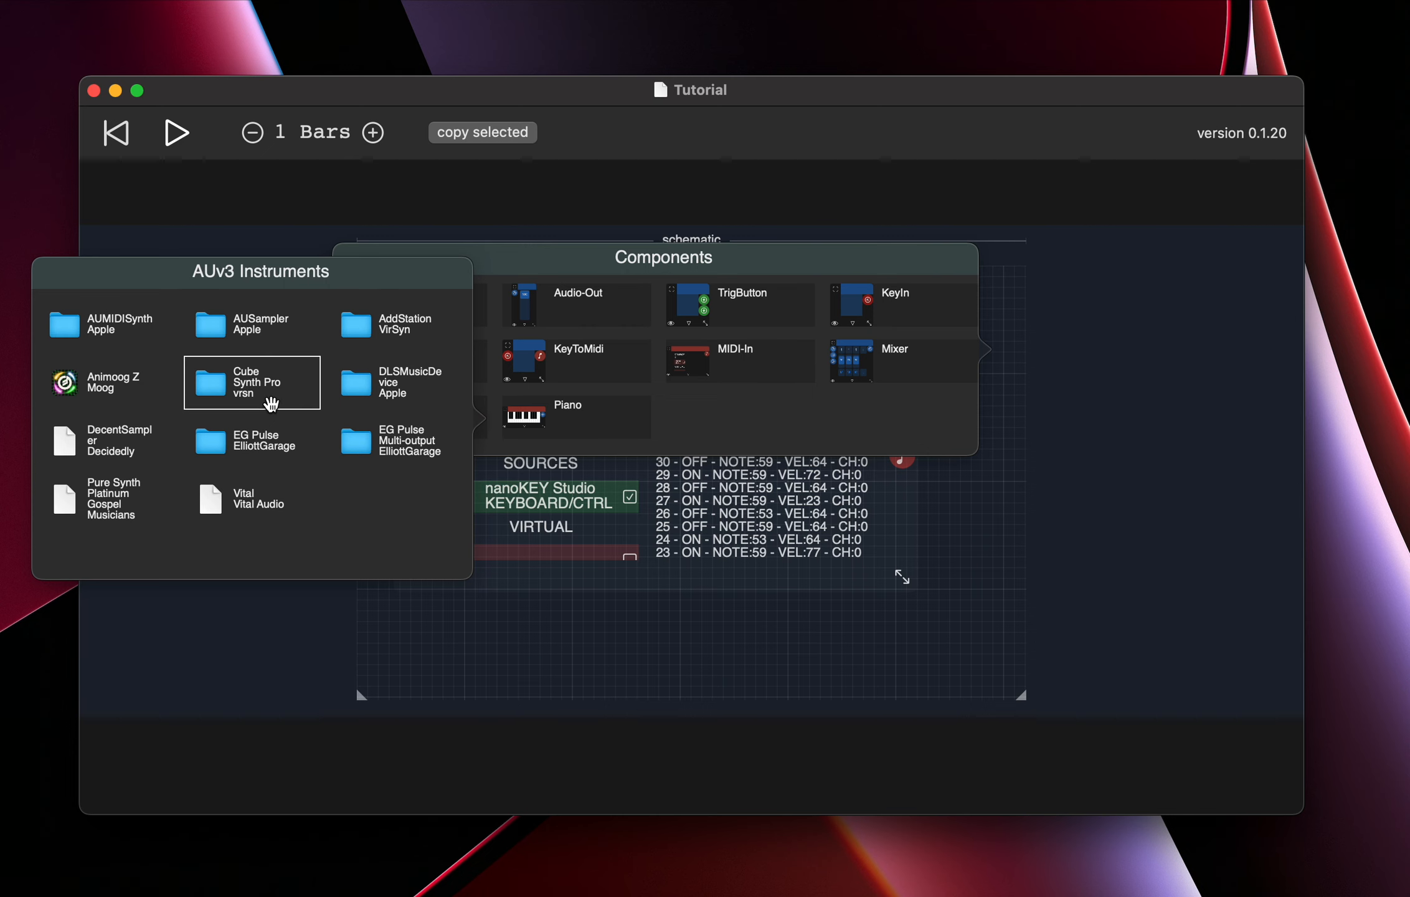
left_click(103, 381)
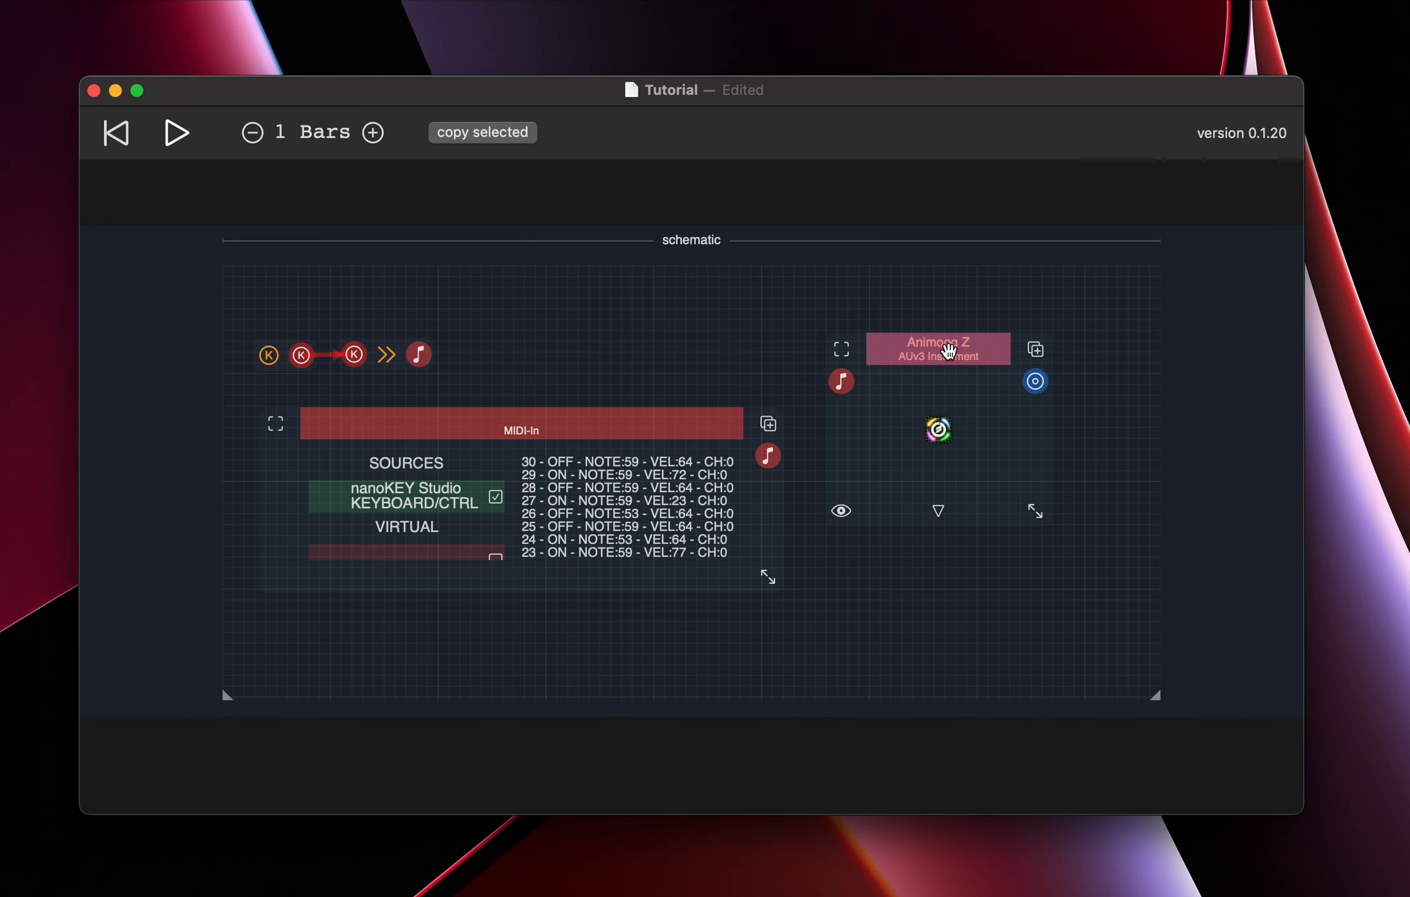
left_click_drag(966, 347, 703, 528)
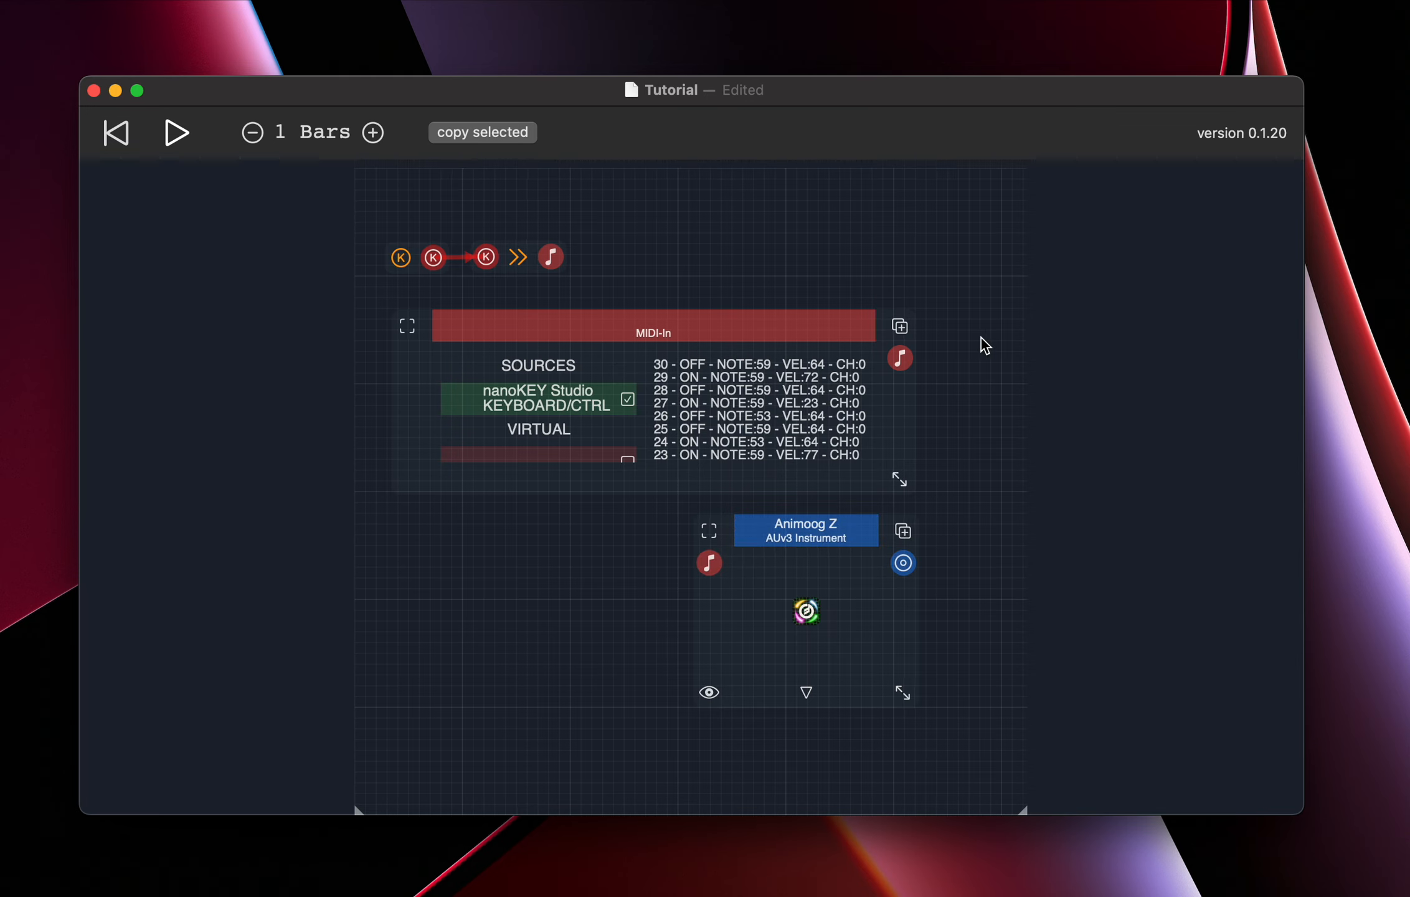
Connect KeyToMidi's MIDI output to Animoog Z's MIDI input, and arrange Animoog Z beside the chain with MIDI-In below it.
left_click_drag(982, 347, 924, 359)
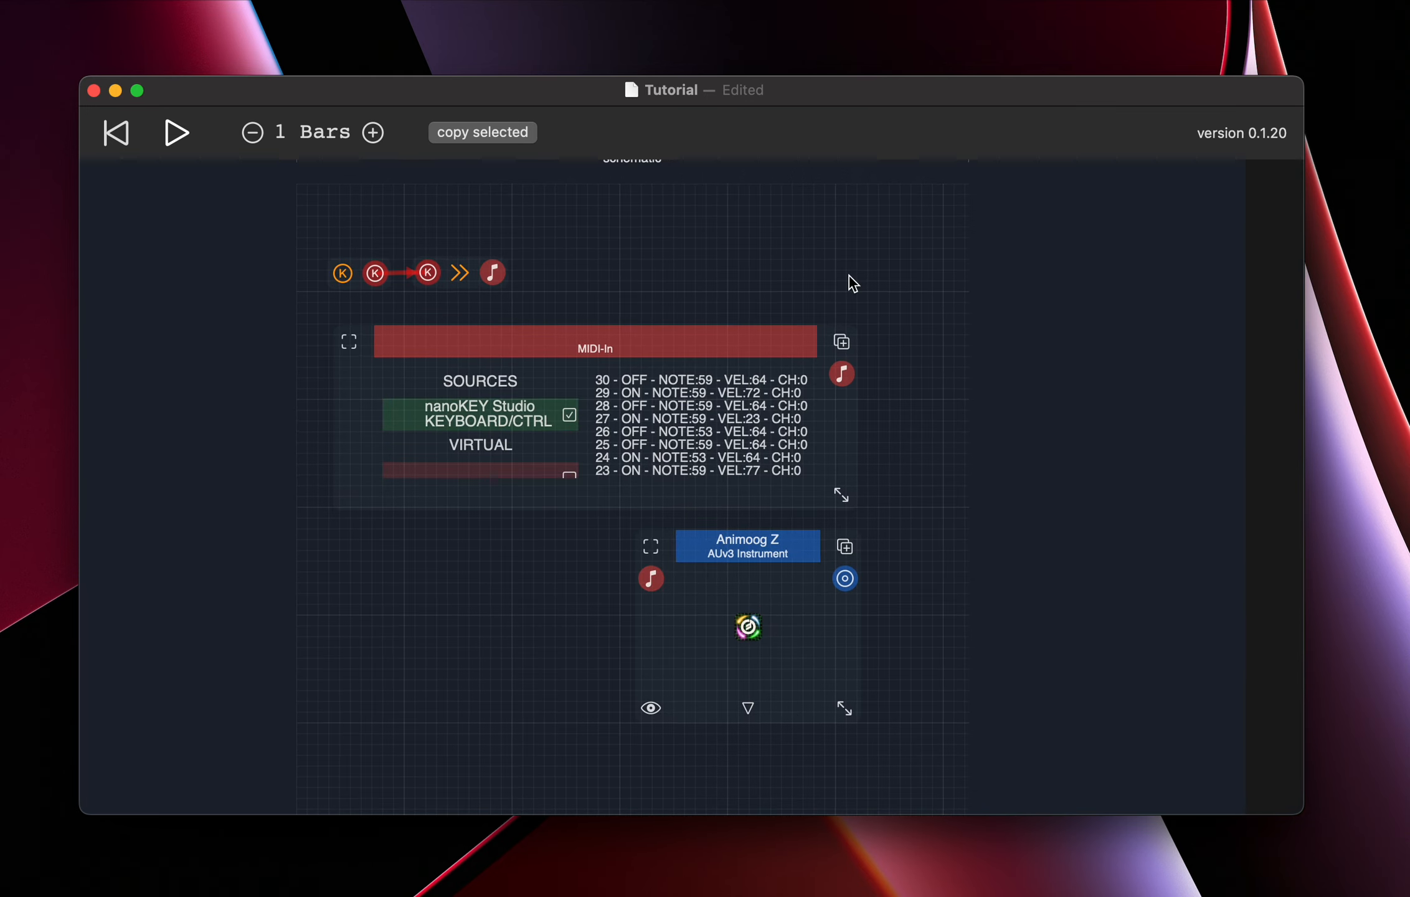
left_click_drag(490, 269, 650, 578)
left_click_drag(767, 401, 730, 674)
left_click_drag(735, 540, 654, 238)
left_click_drag(657, 618, 659, 536)
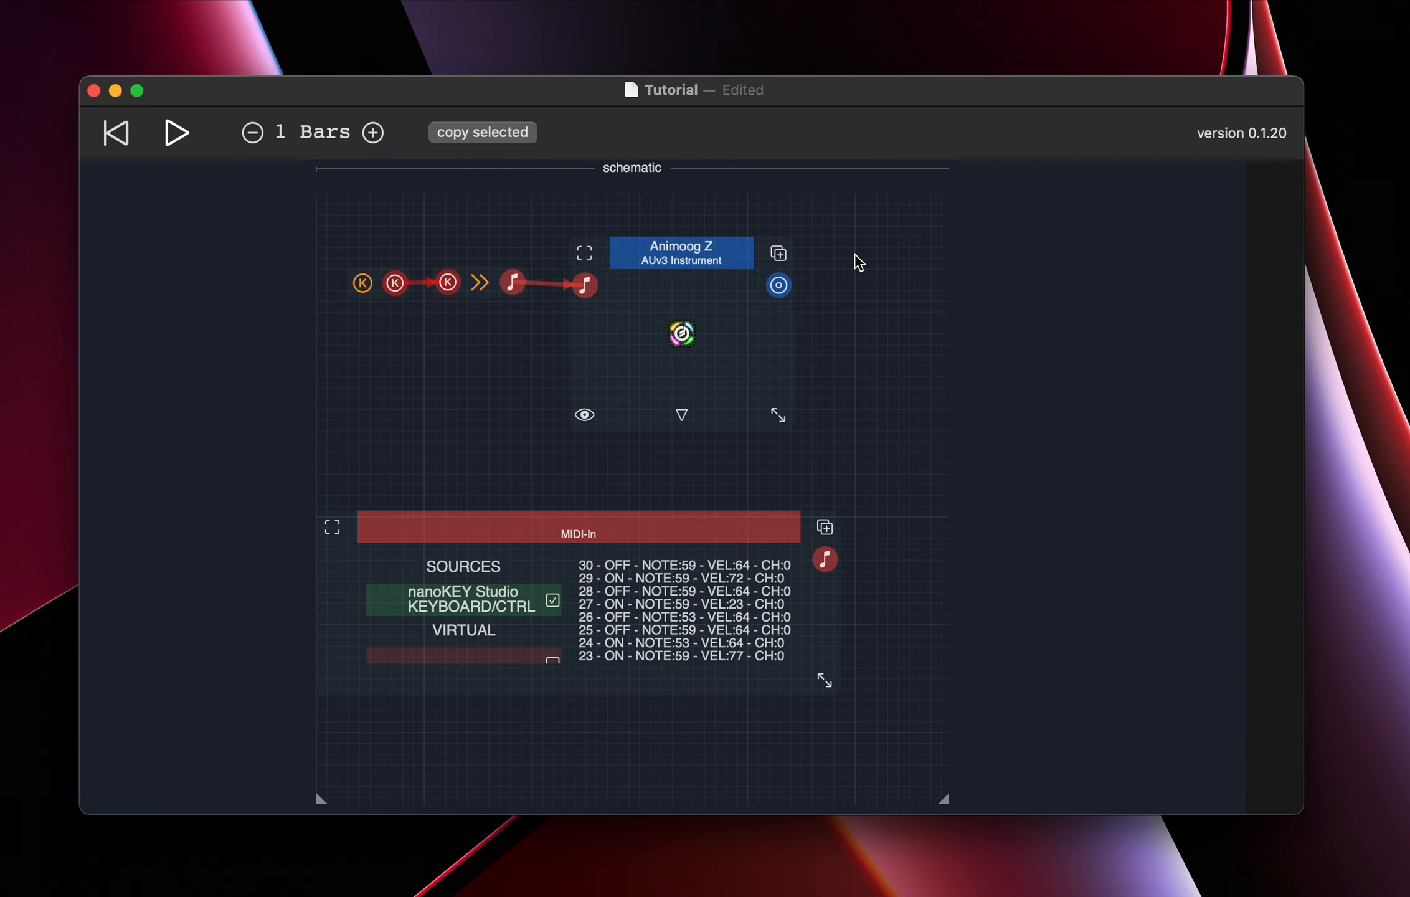
Add an Audio-Out component to the right of Animoog Z and connect Animoog Z's audio output to it.
double_click(858, 261)
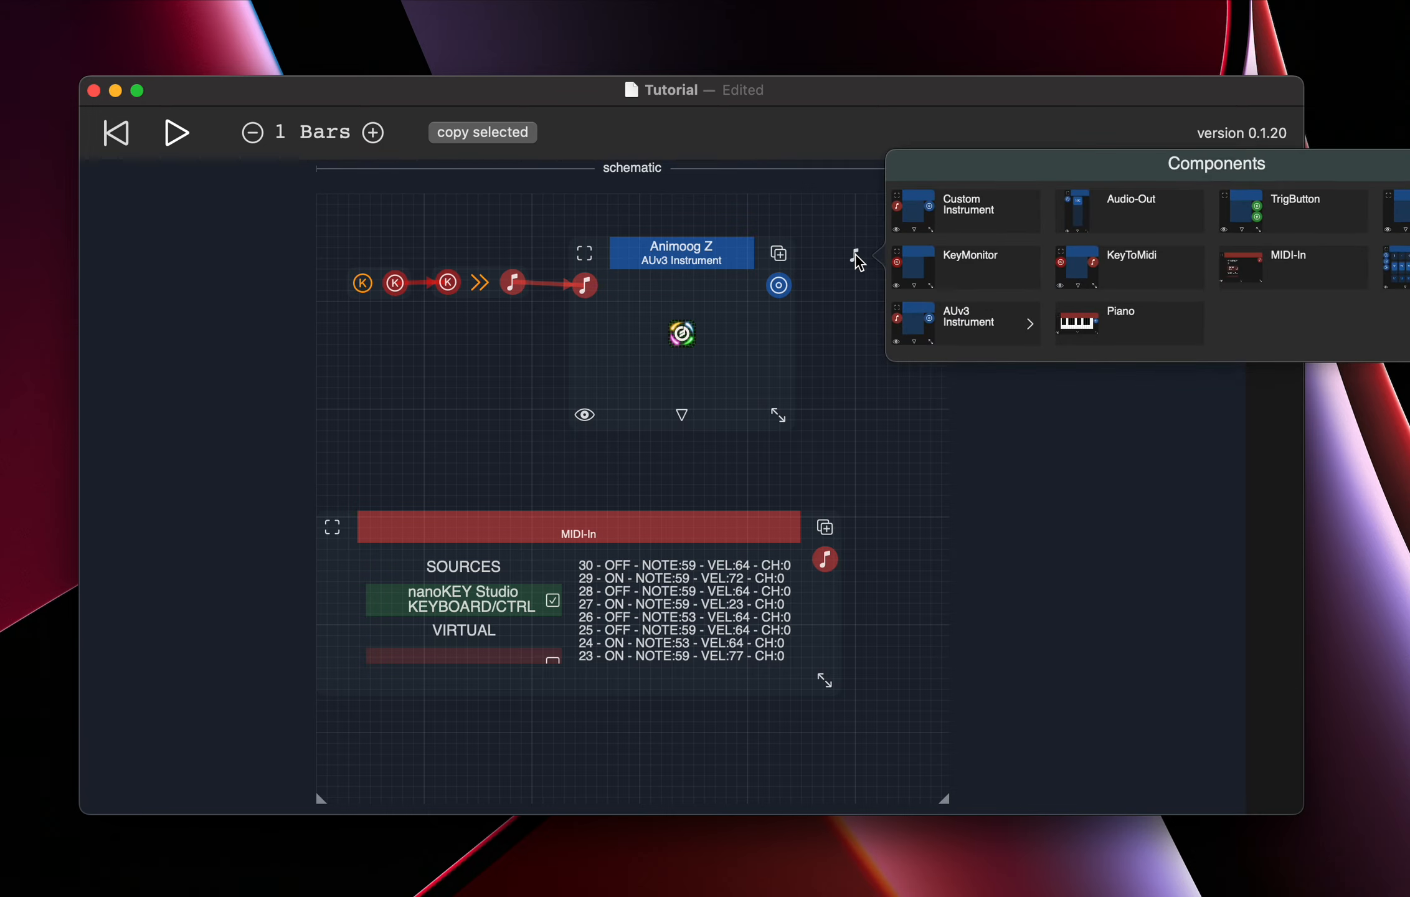
left_click(1152, 211)
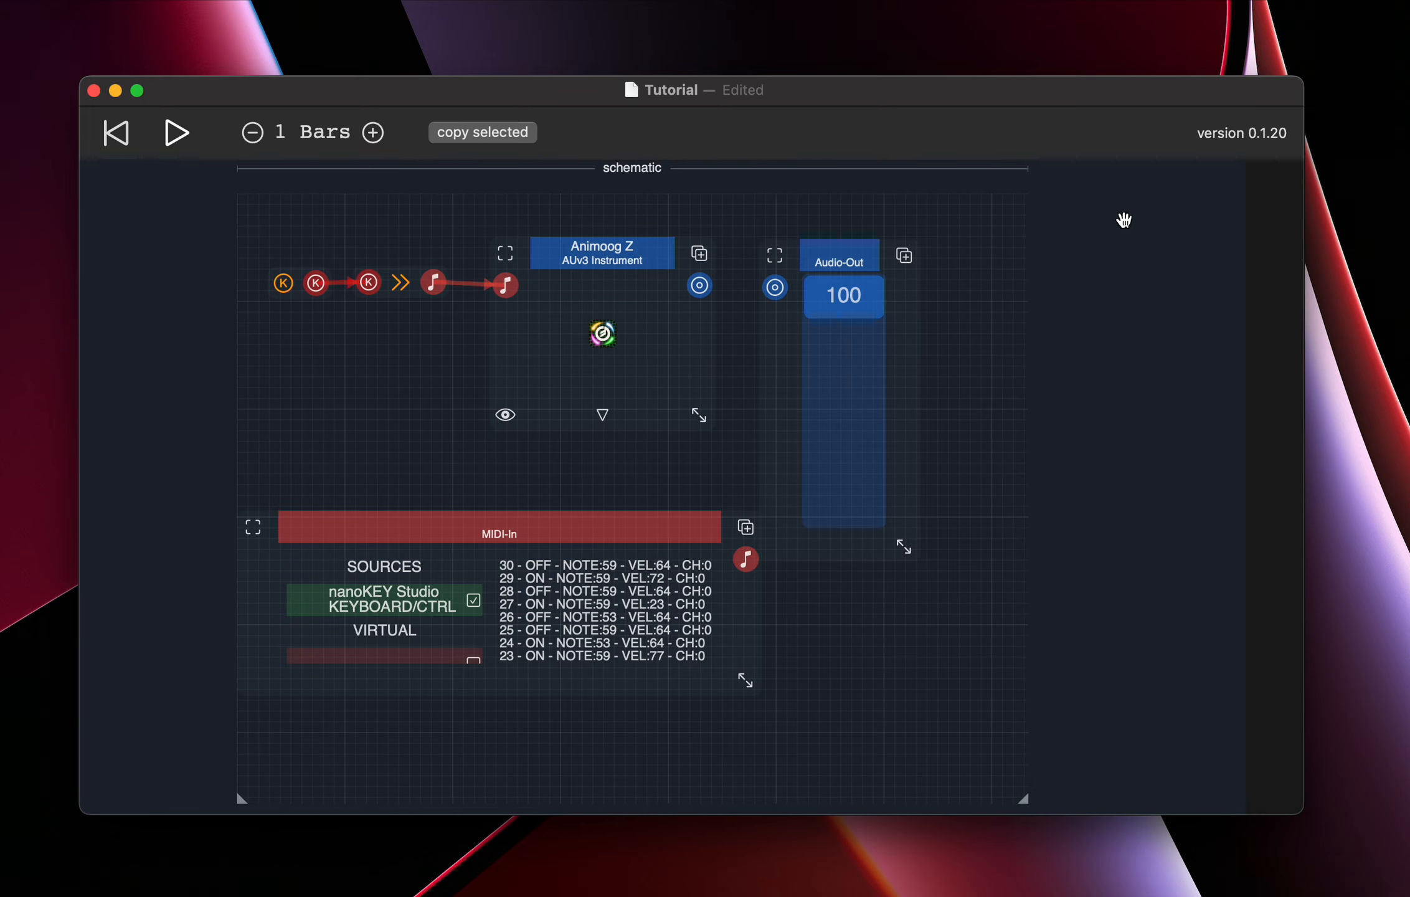
left_click(843, 257)
left_click_drag(843, 257, 911, 249)
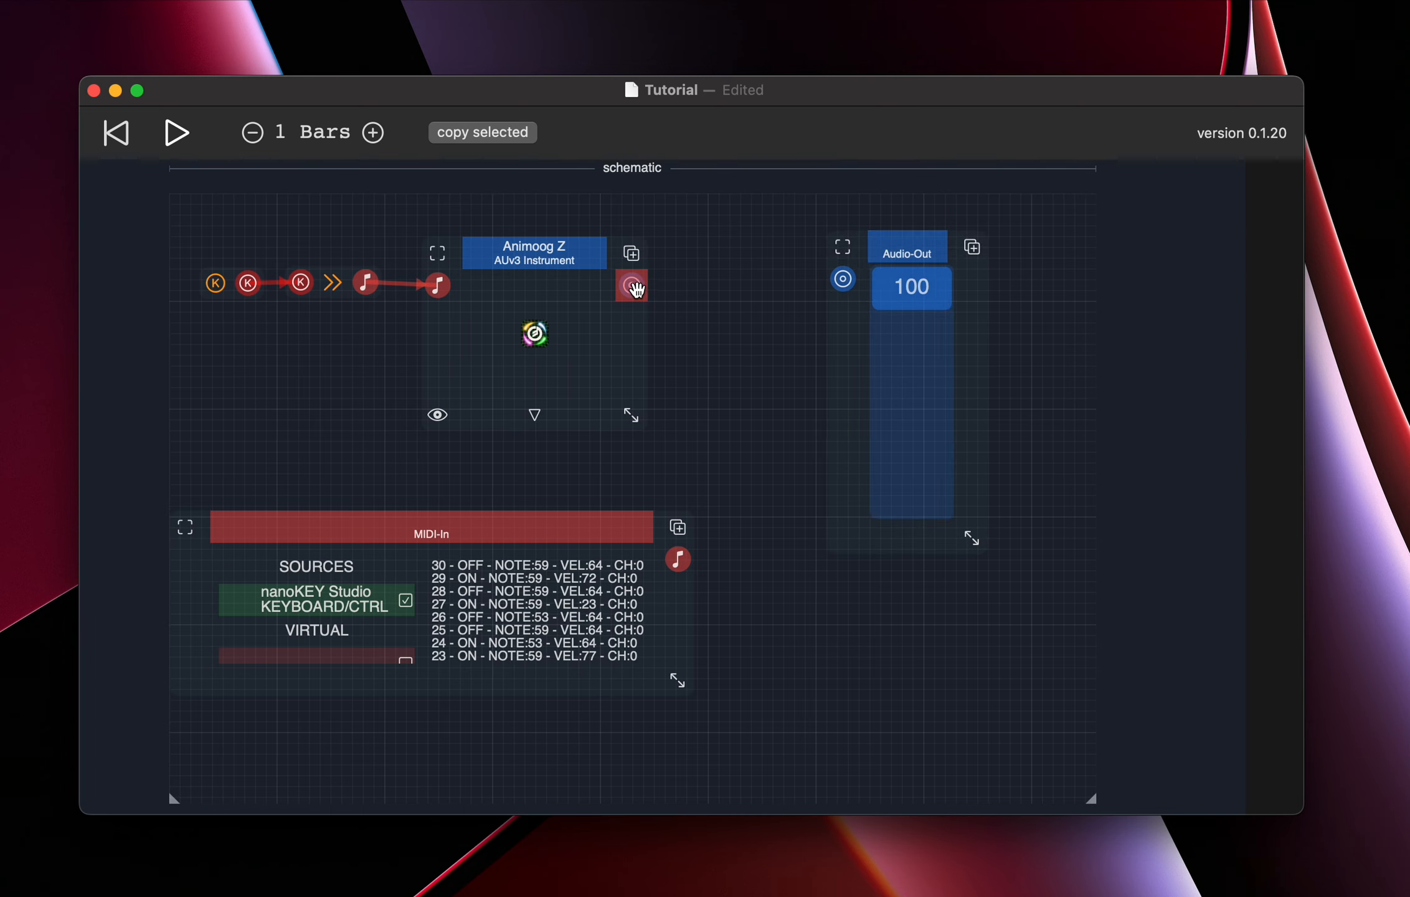
left_click_drag(632, 286, 843, 280)
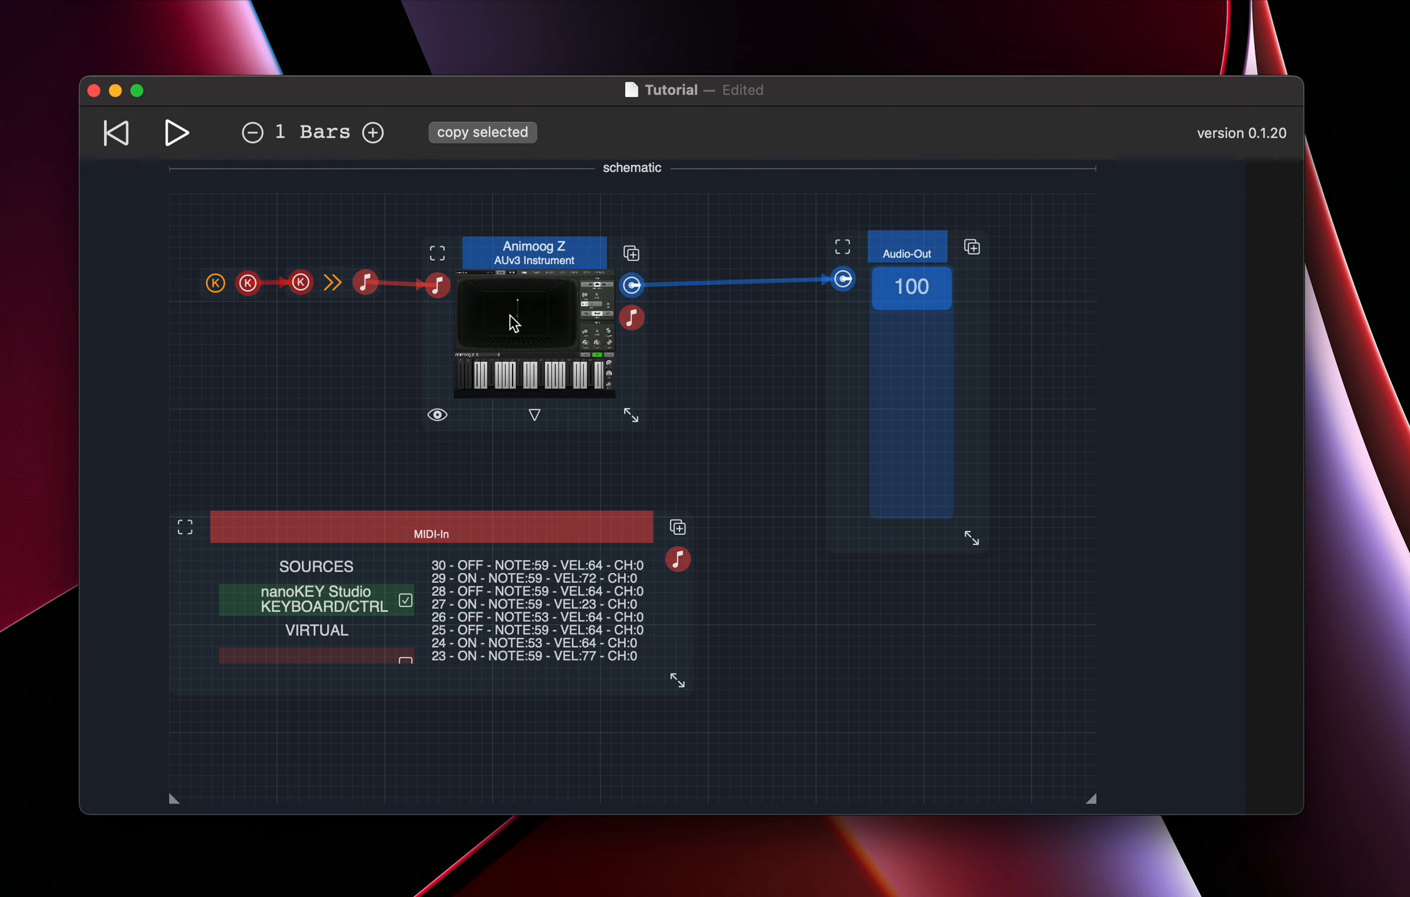
Enlarge the Animoog Z component and move Audio-Out farther right to leave space between them.
left_click_drag(631, 416, 726, 476)
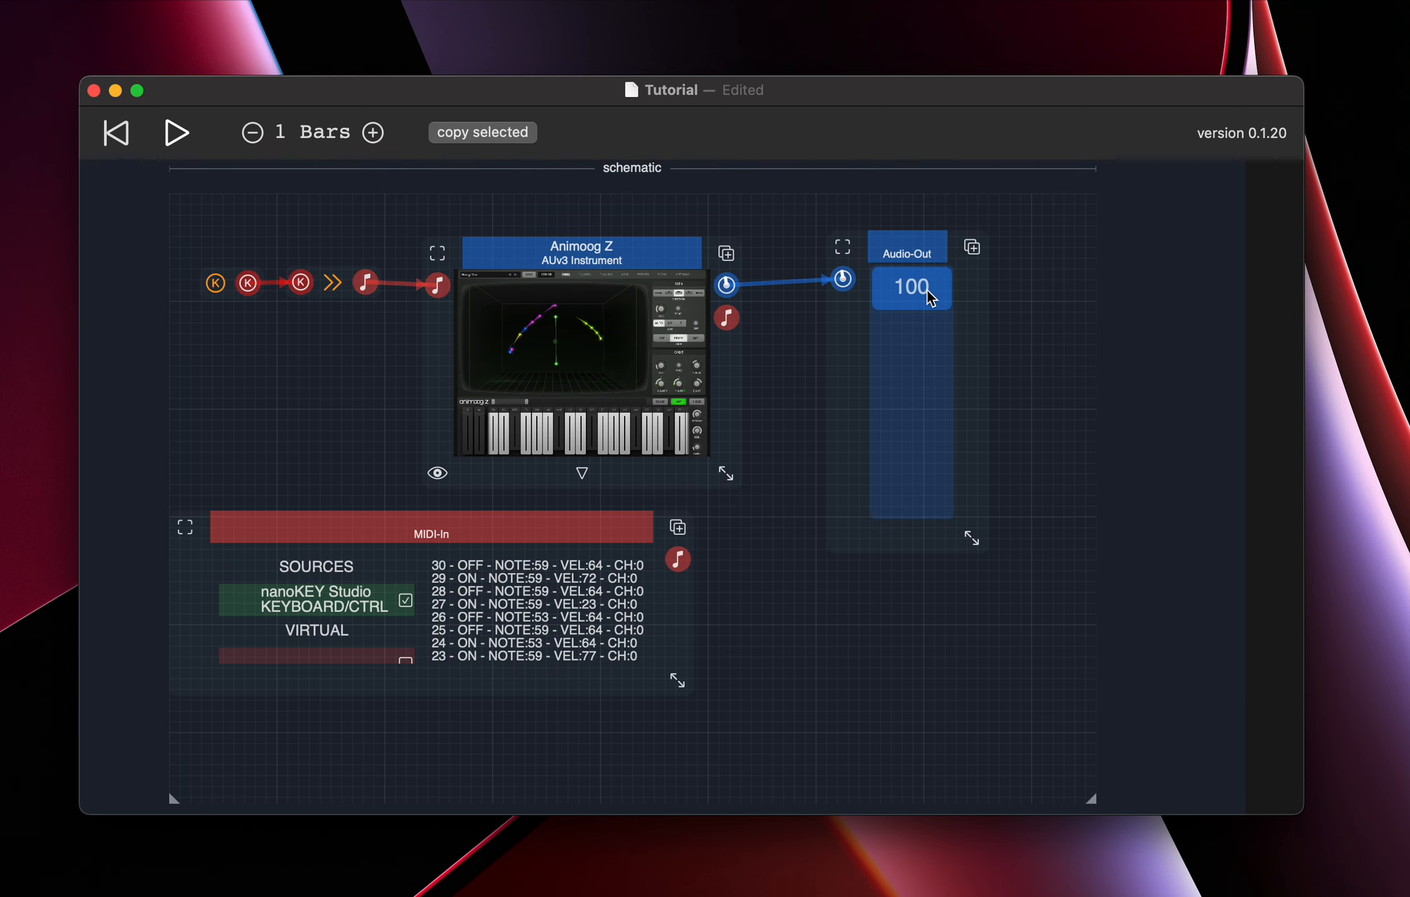
mouse_move(926, 292)
left_mouse_down()
mouse_move(932, 482)
mouse_move(925, 277)
left_mouse_up()
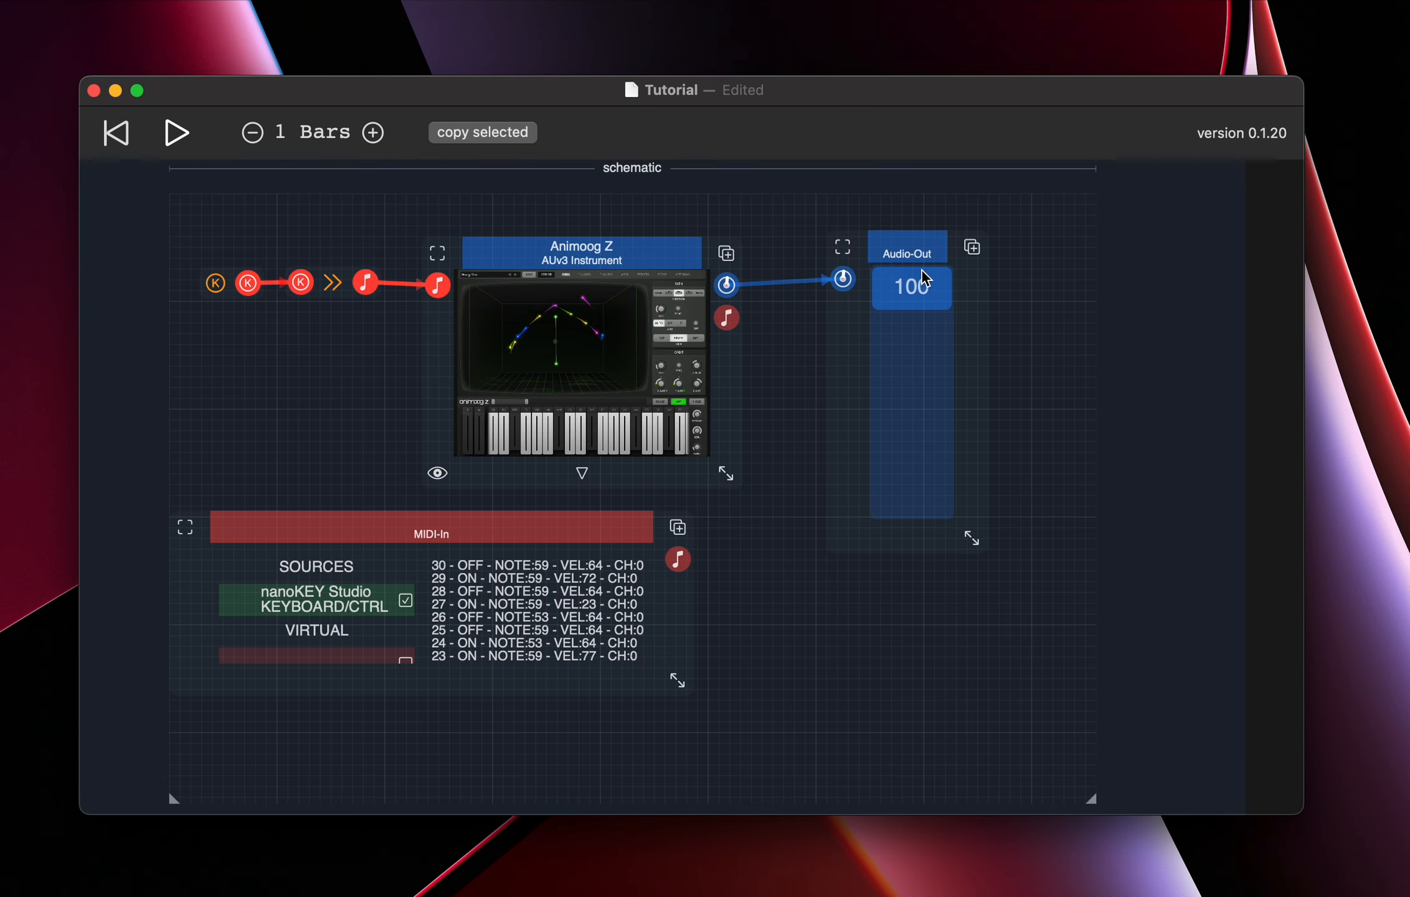
left_click_drag(938, 239, 1017, 241)
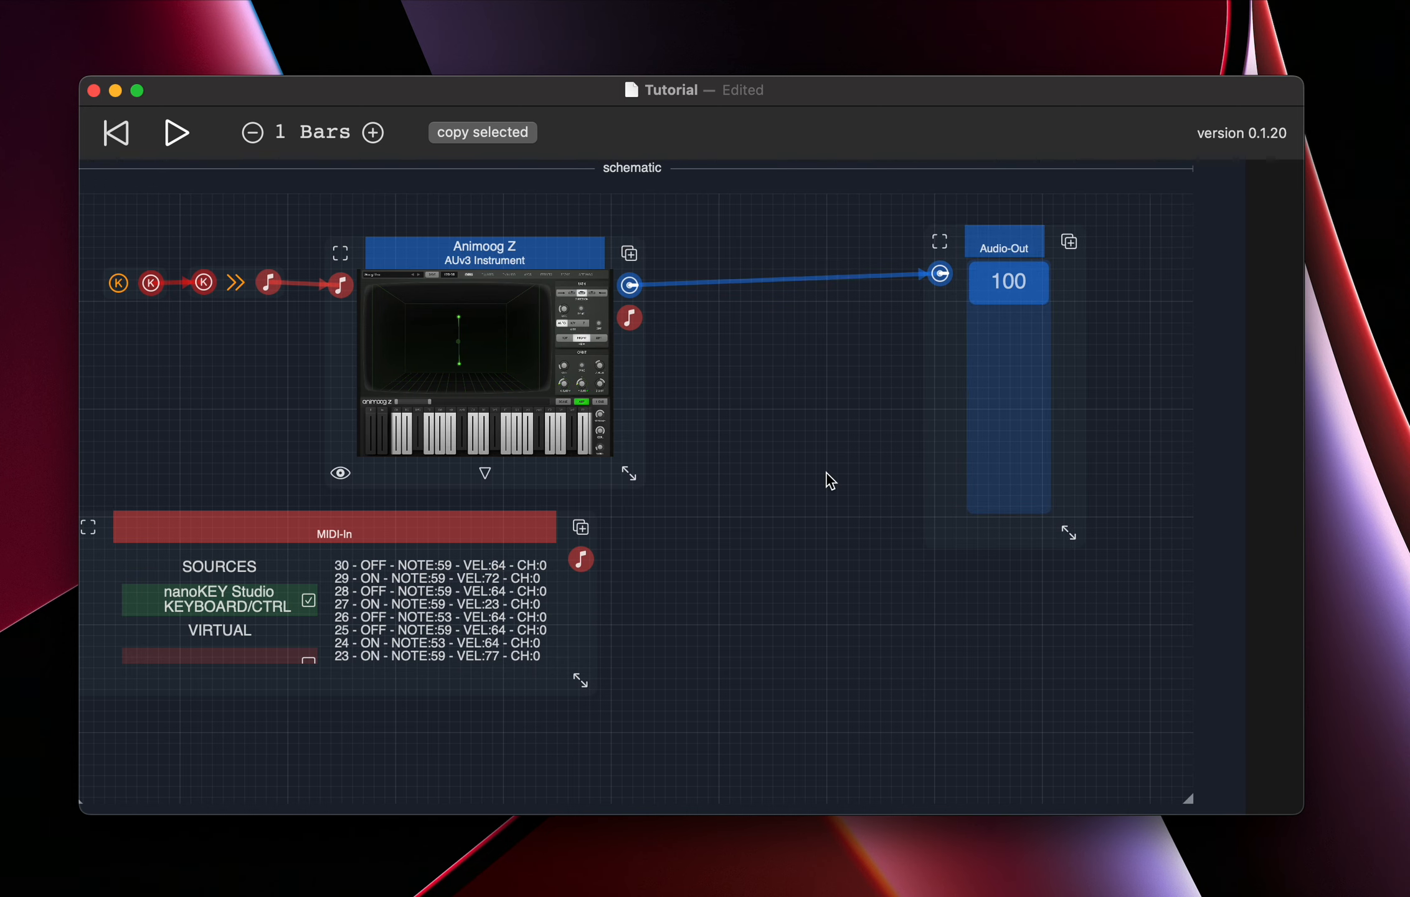
Add a Mixer component to the schematic and place it between Animoog Z and Audio-Out.
left_click(759, 373)
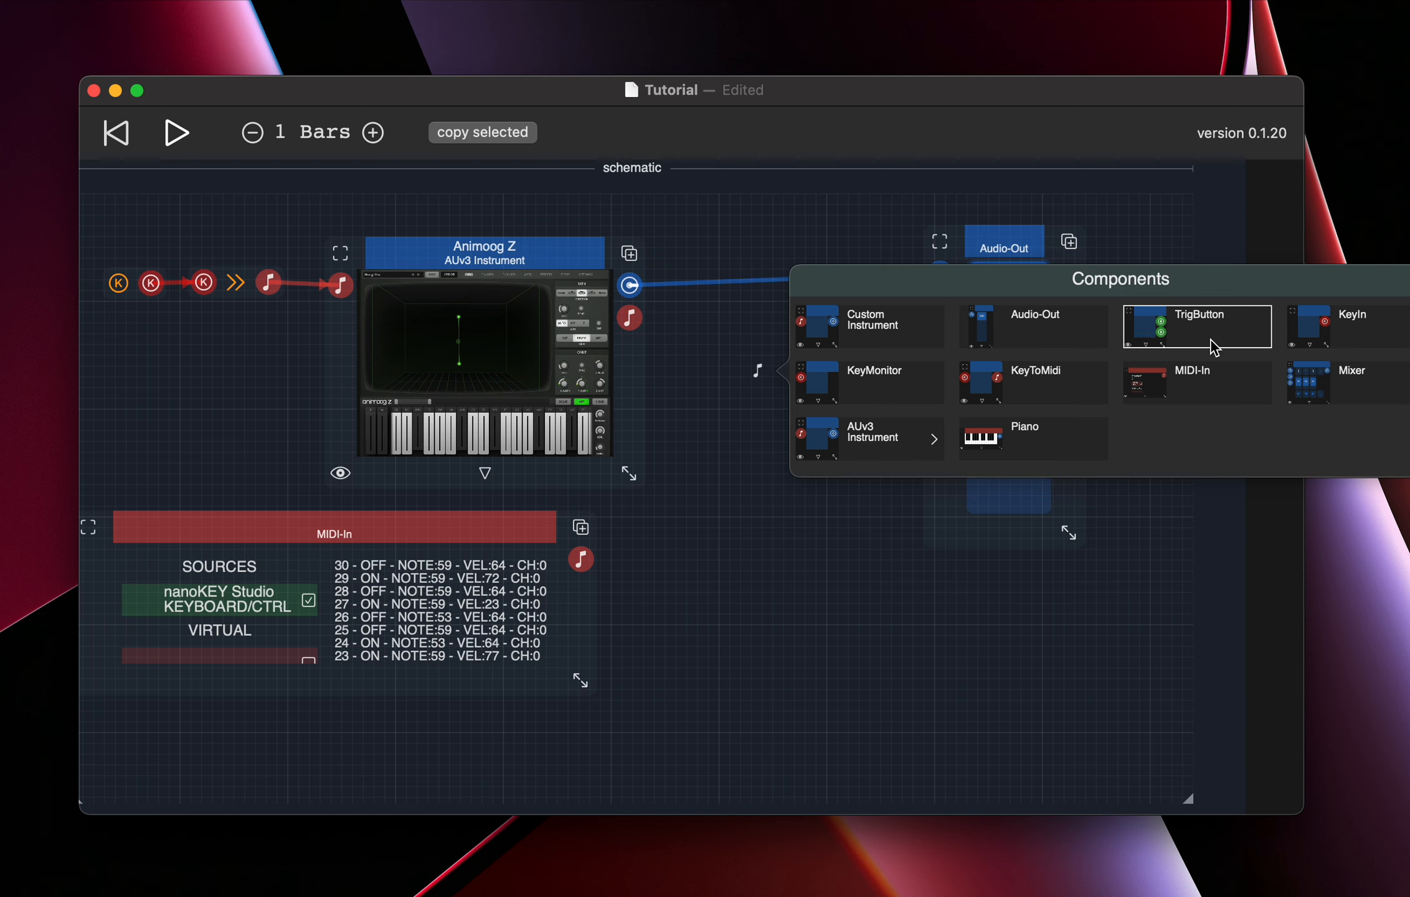
left_click(1314, 381)
left_click_drag(886, 360, 817, 325)
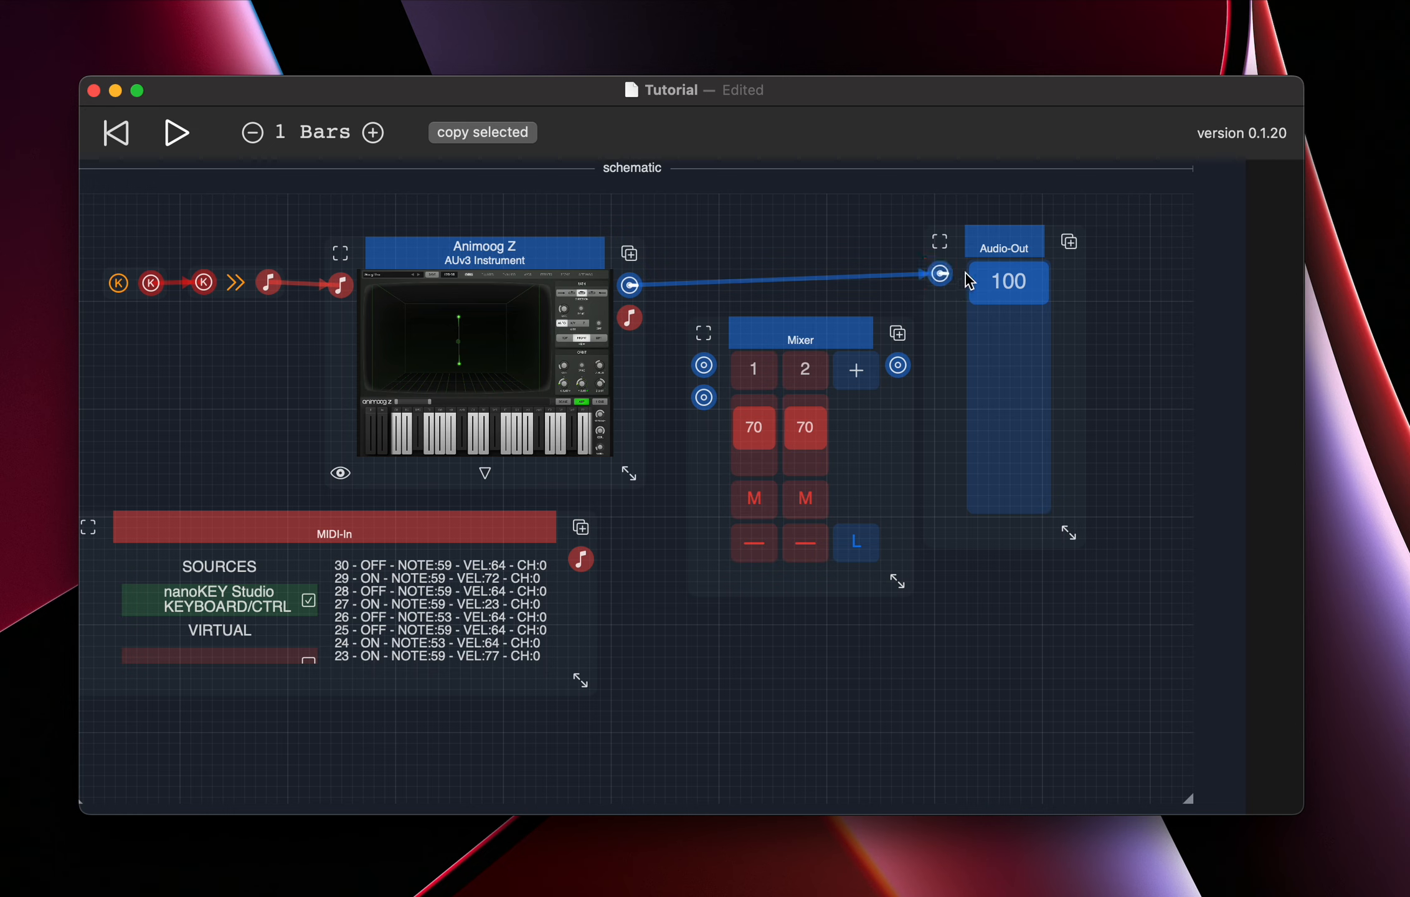
Reroute Animoog Z's audio to the Mixer's first input and connect the Mixer's output to Audio-Out.
left_click_drag(940, 273, 703, 363)
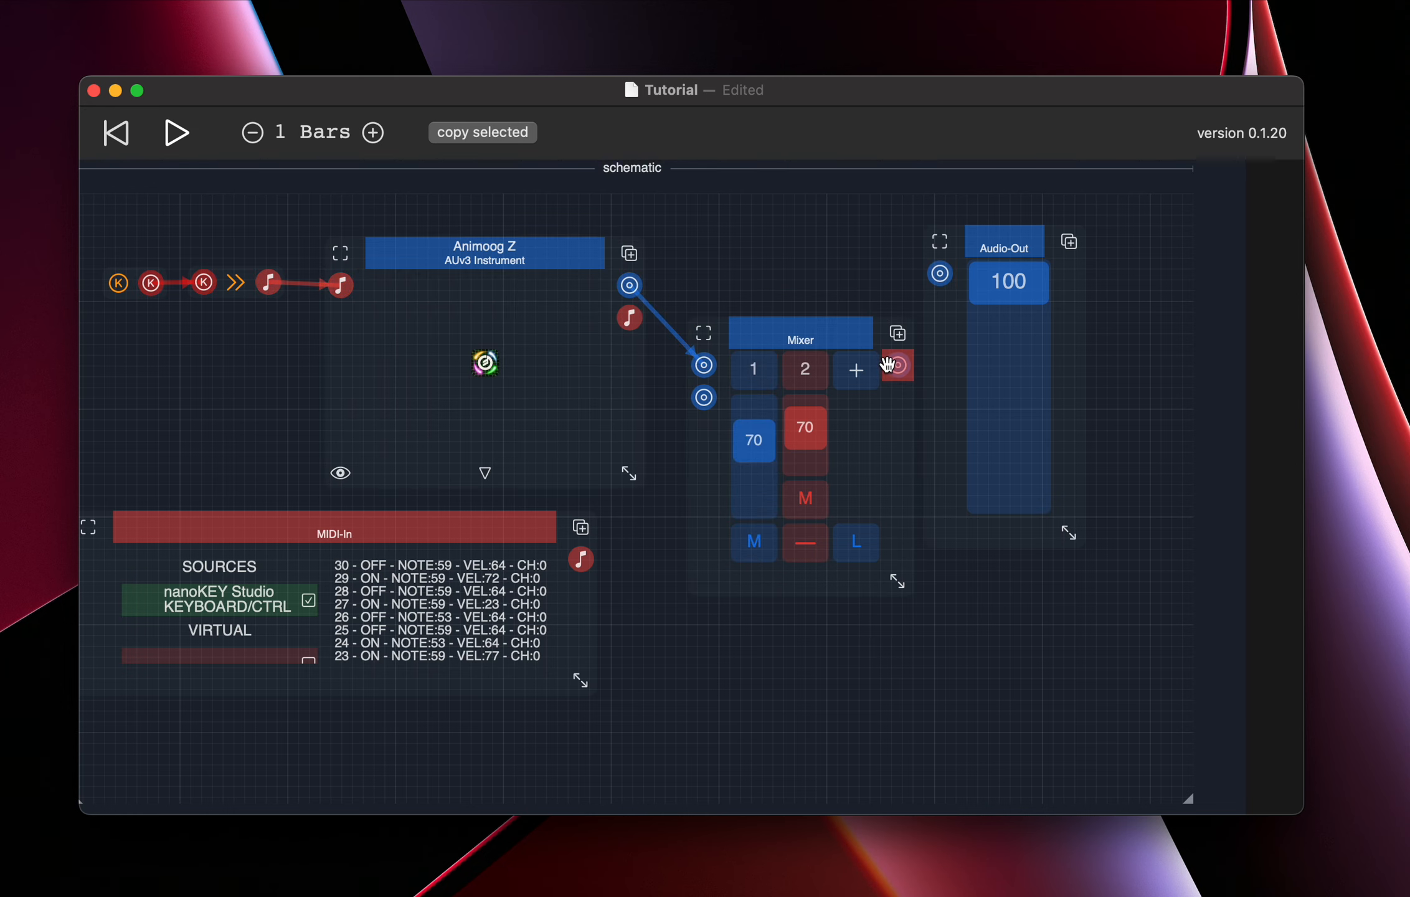
left_click_drag(897, 365, 940, 274)
Align the Mixer in the row between Animoog Z and Audio-Out, and save the document.
left_click(995, 243)
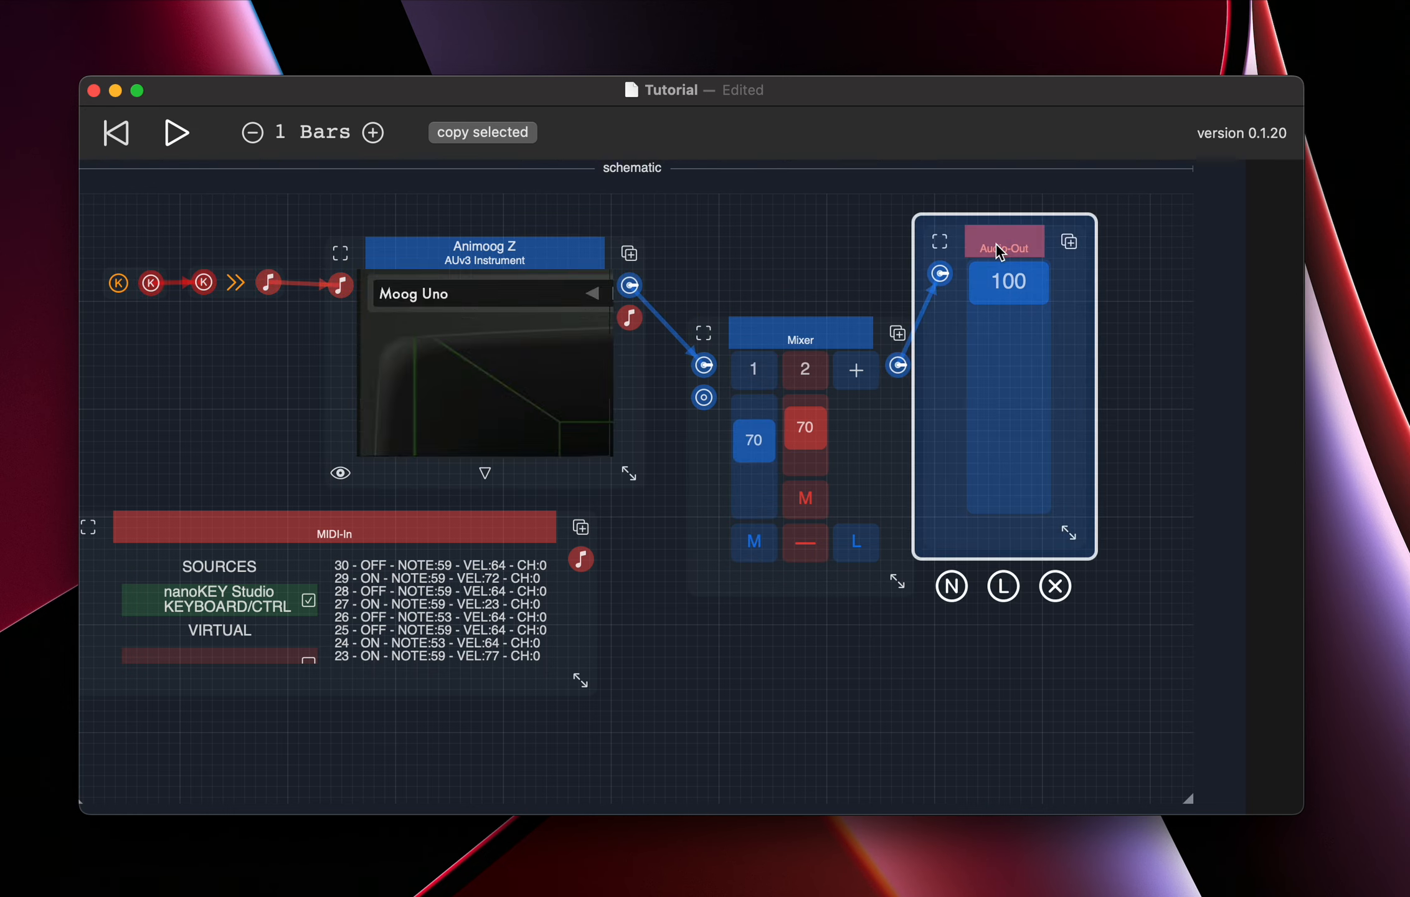
left_click_drag(763, 325, 802, 257)
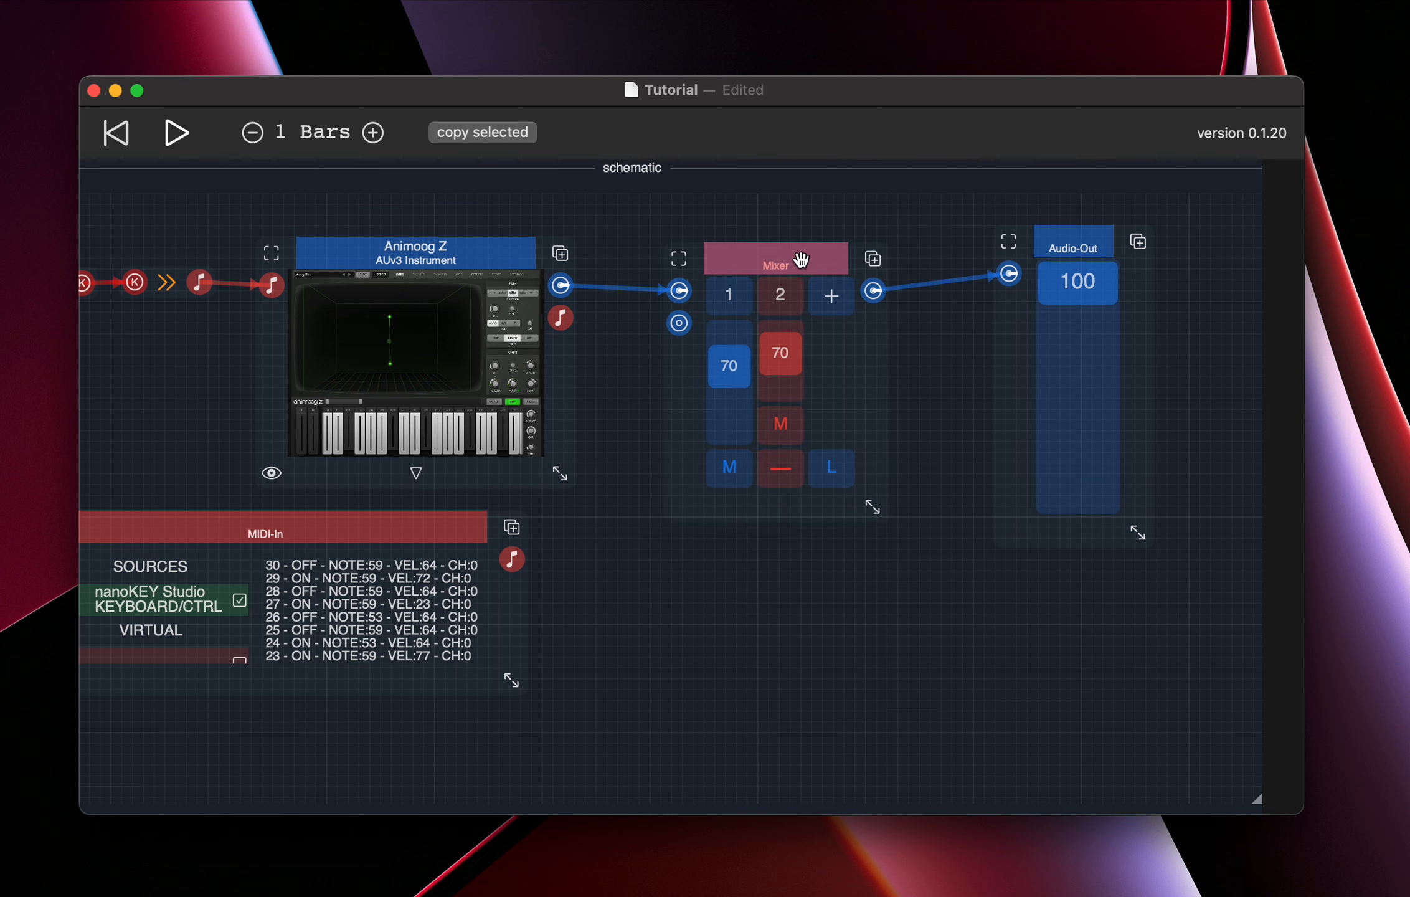
key("super+s")
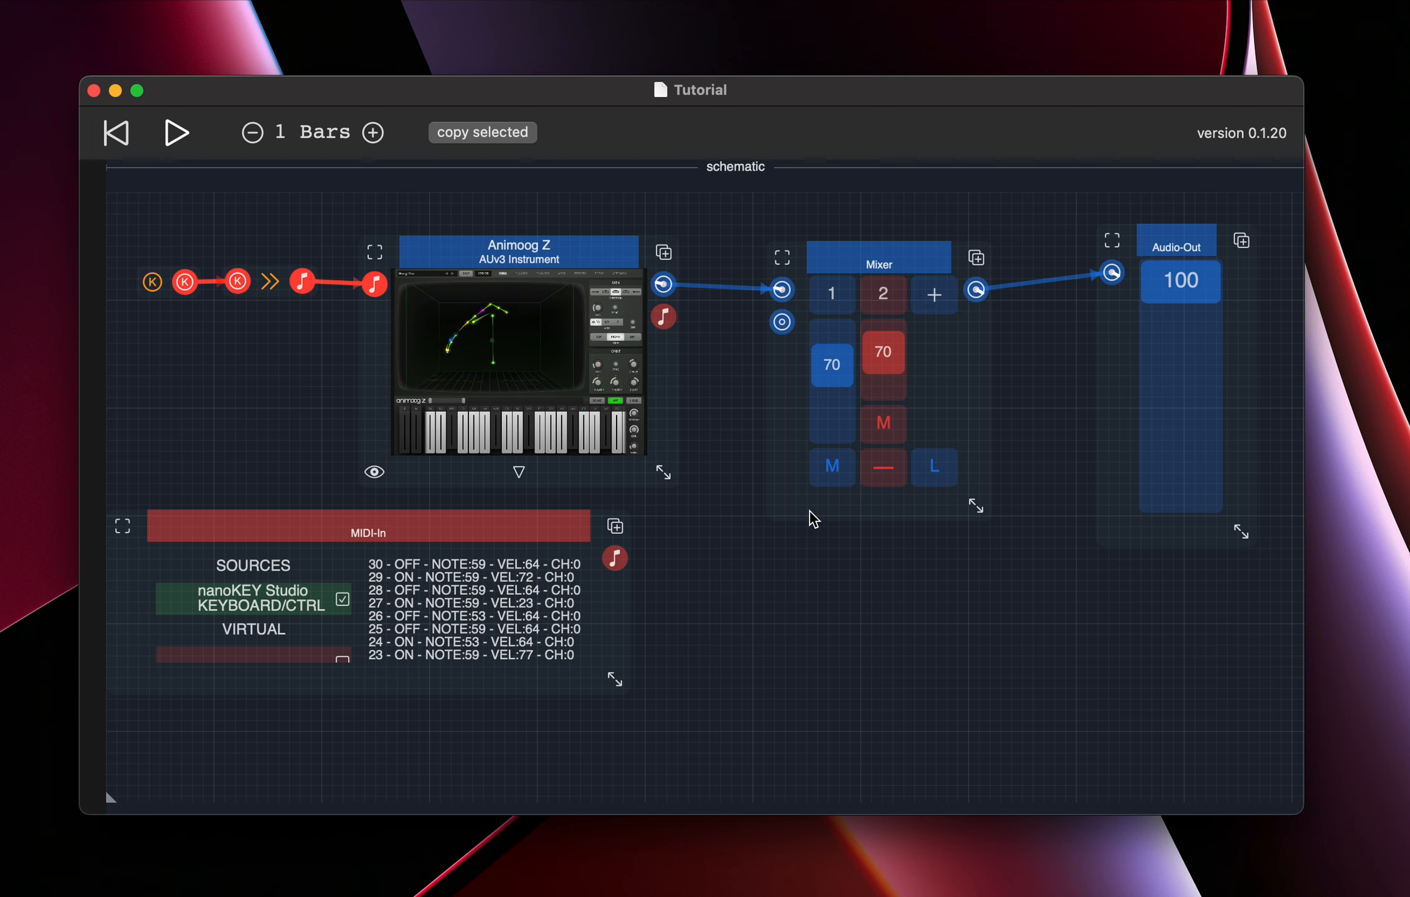
mouse_move(838, 371)
left_mouse_down()
mouse_move(840, 434)
mouse_move(835, 347)
left_mouse_up()
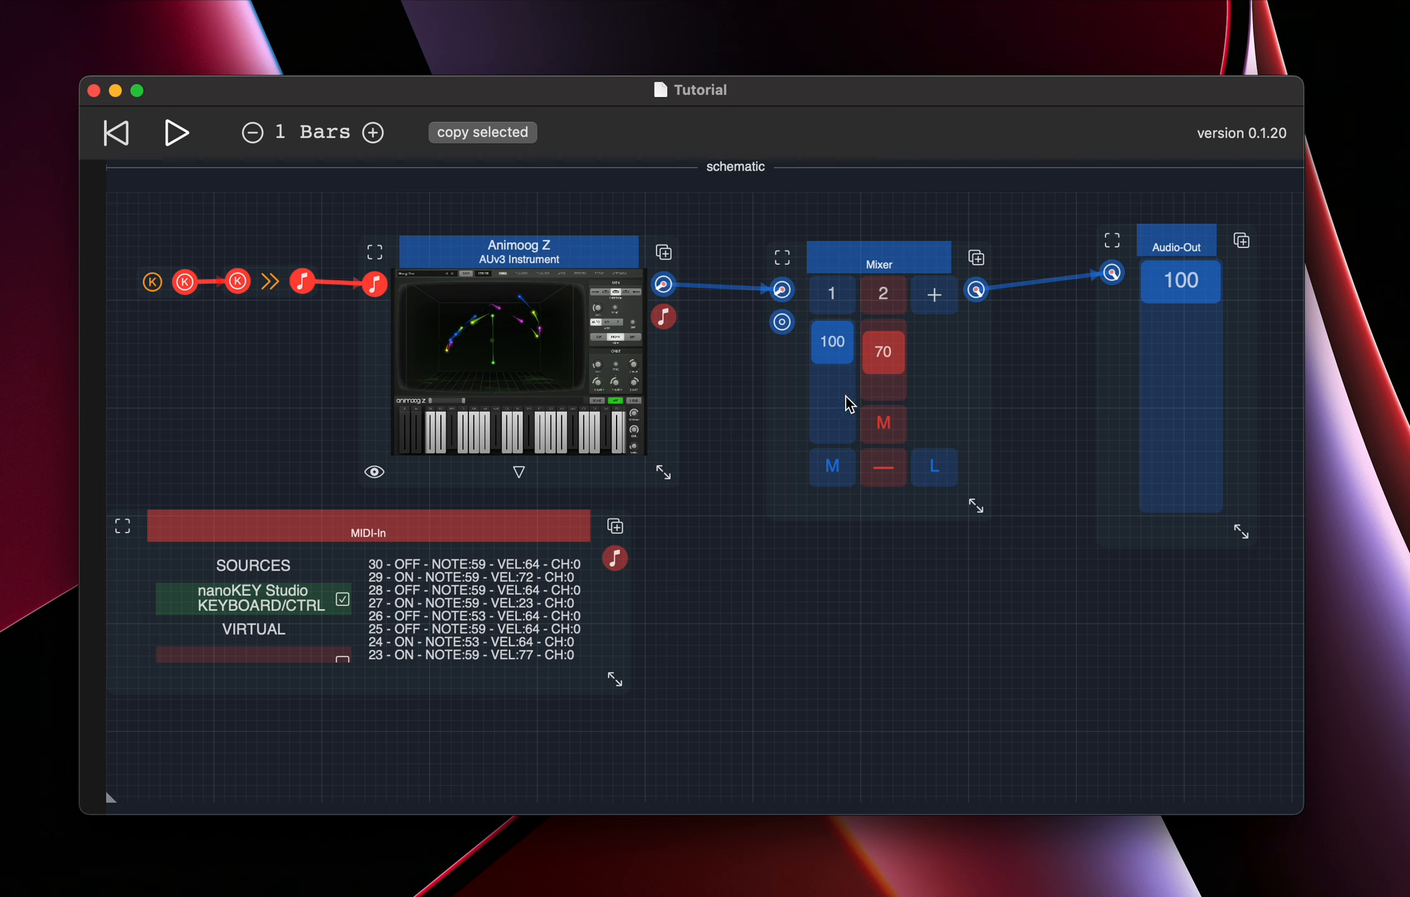
left_click(834, 471)
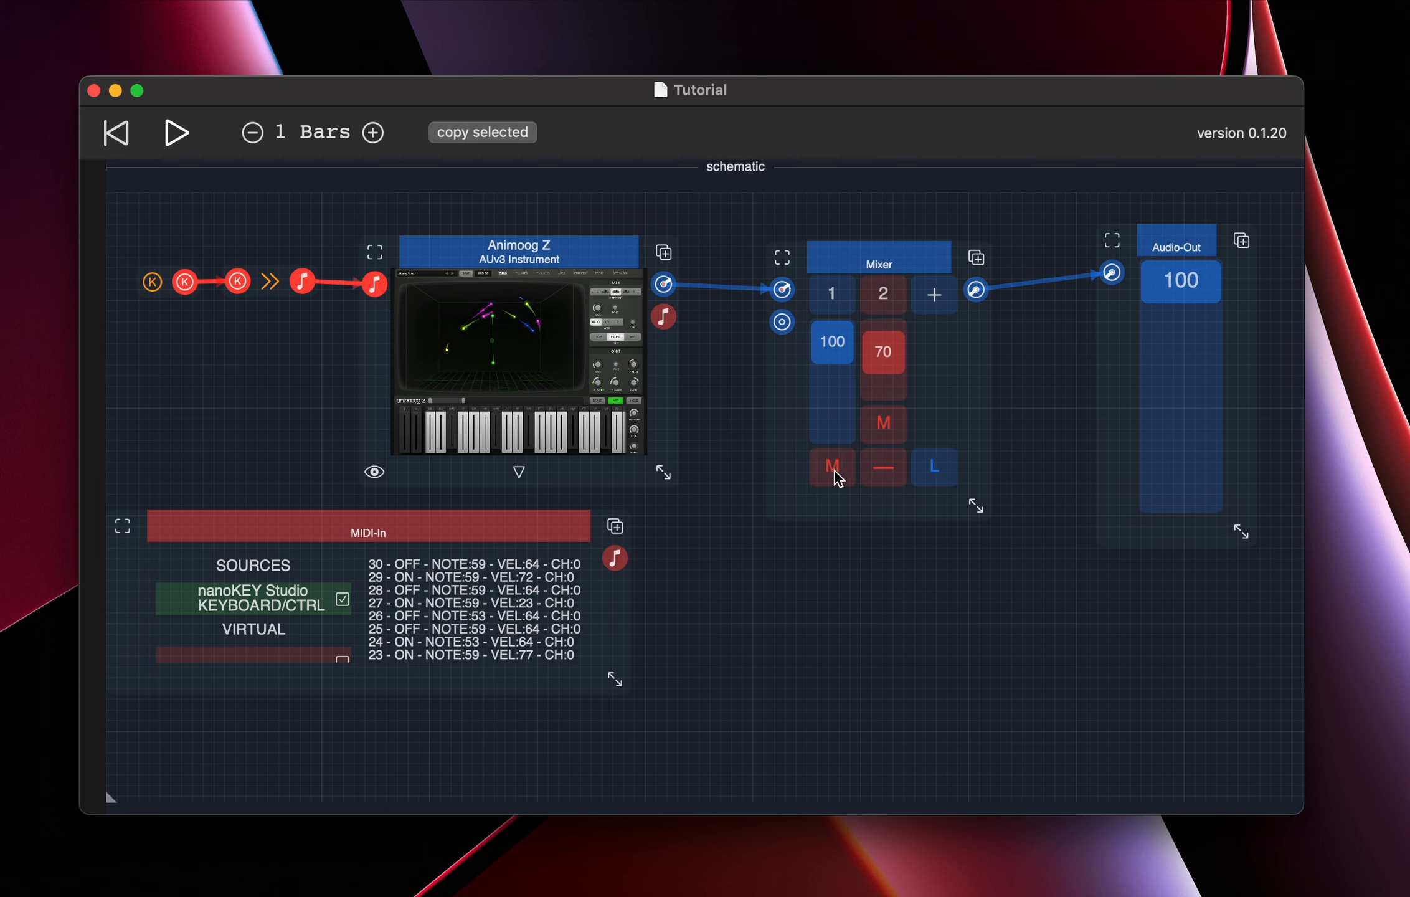
left_click(836, 473)
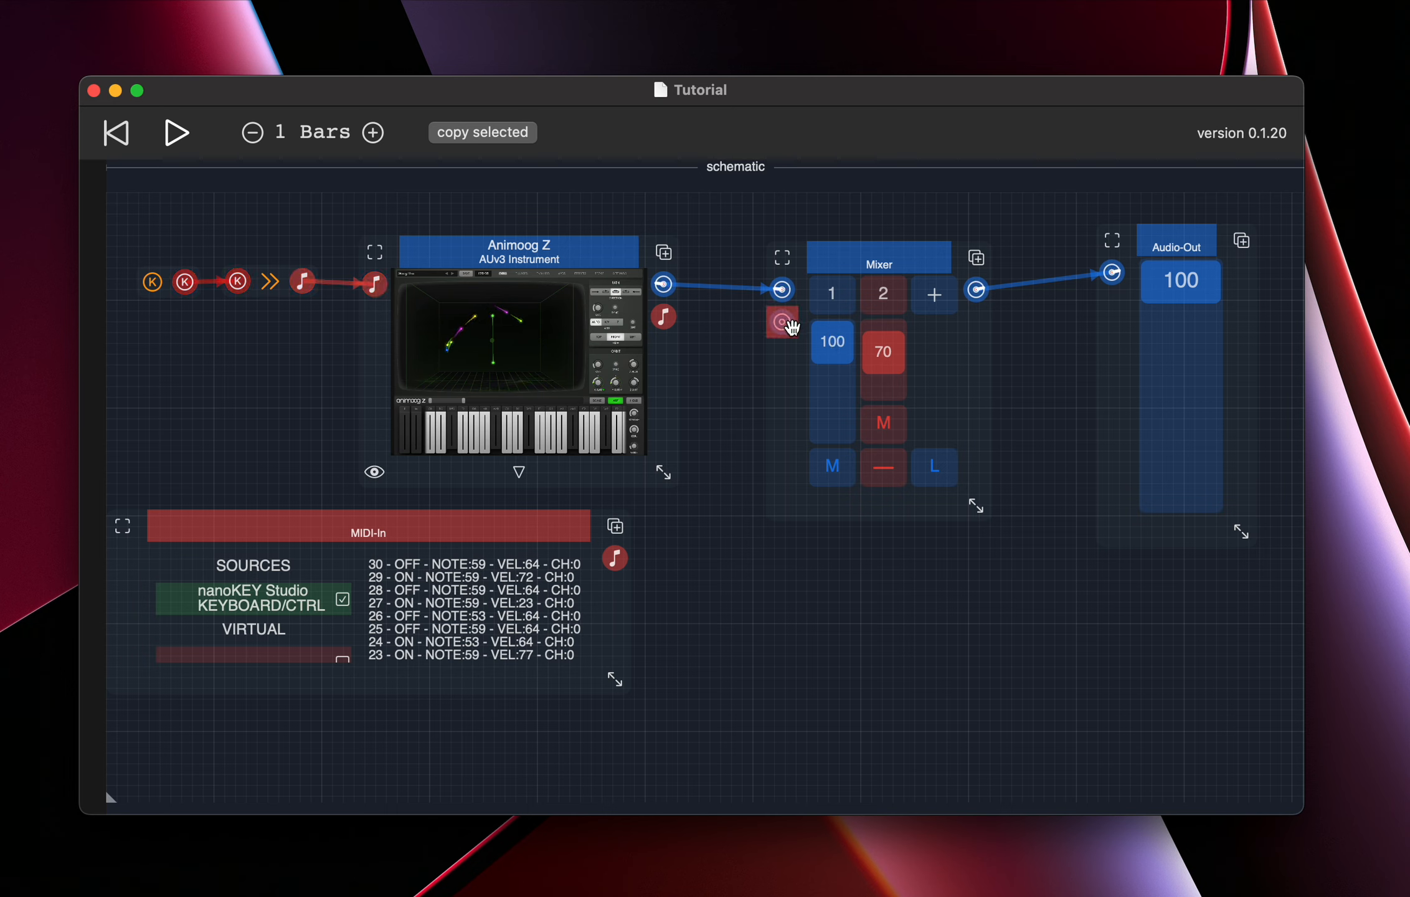
Add the DecentSampler AUv3 instrument below the Mixer and connect its audio output to the Mixer's second input.
right_click(737, 592)
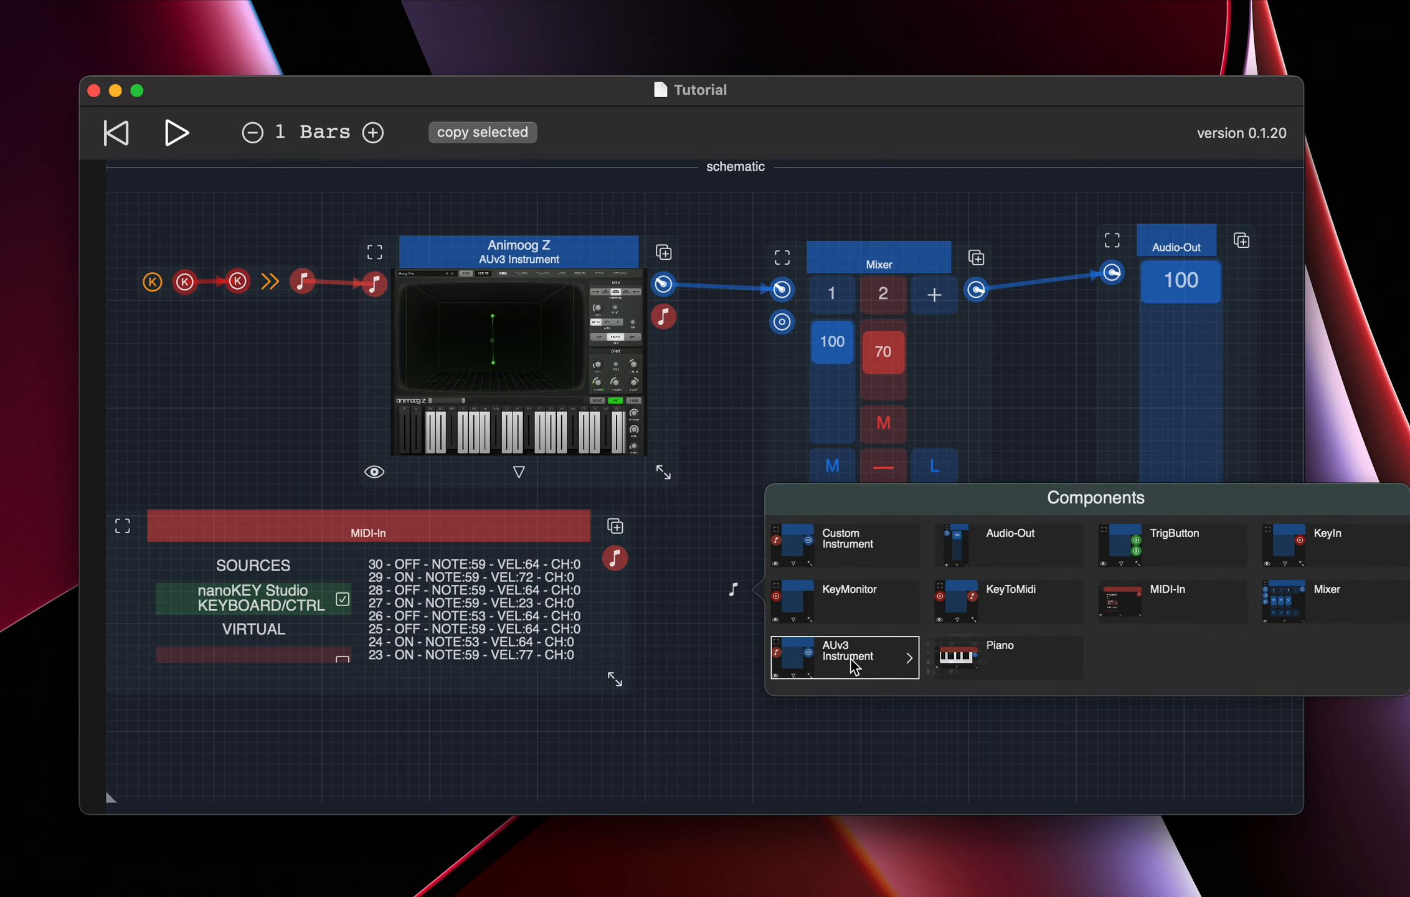
left_click(853, 666)
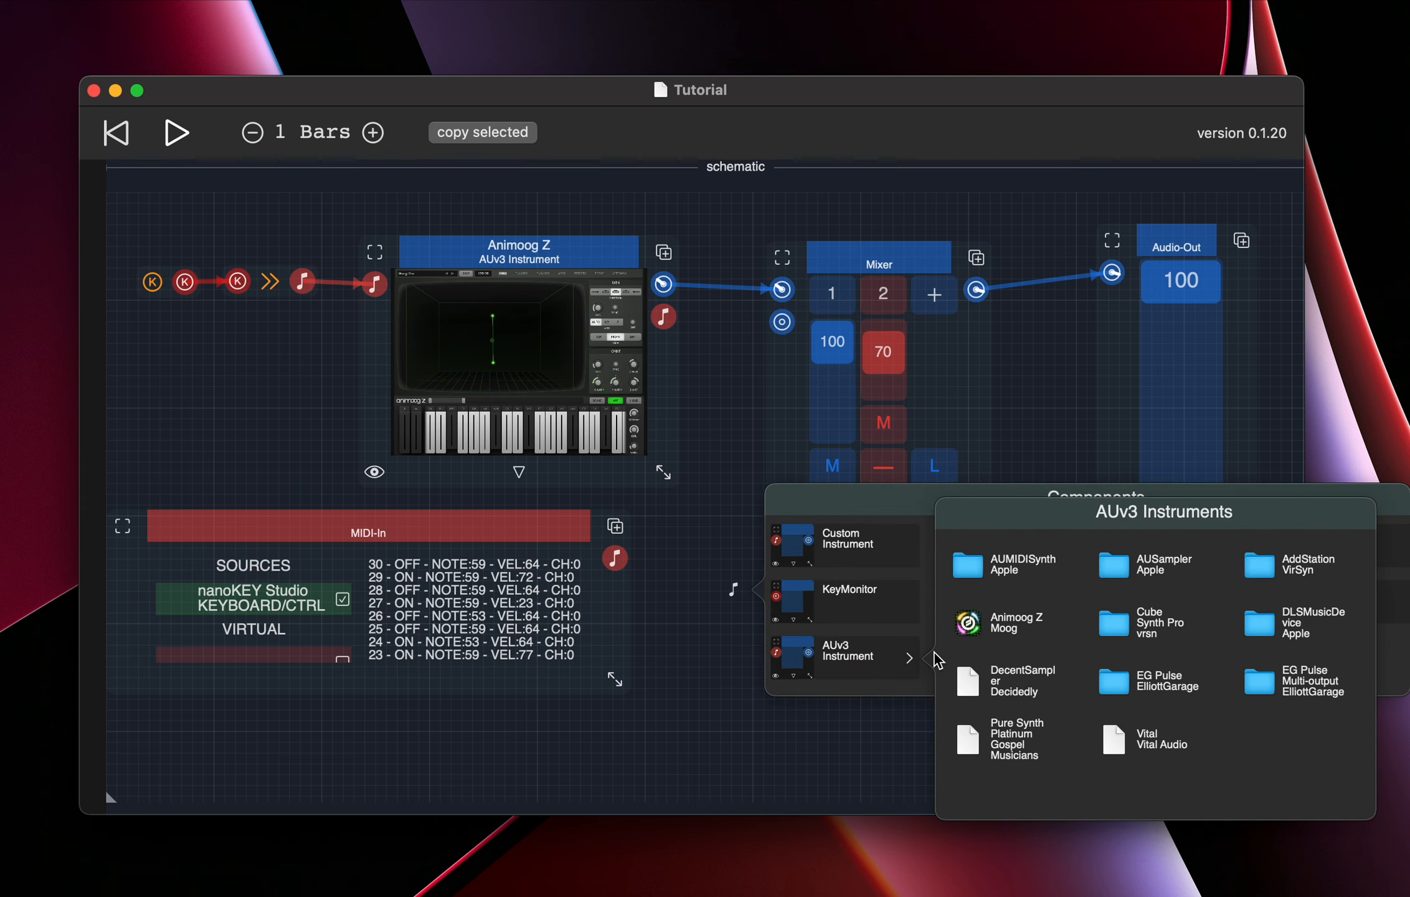
left_click(973, 693)
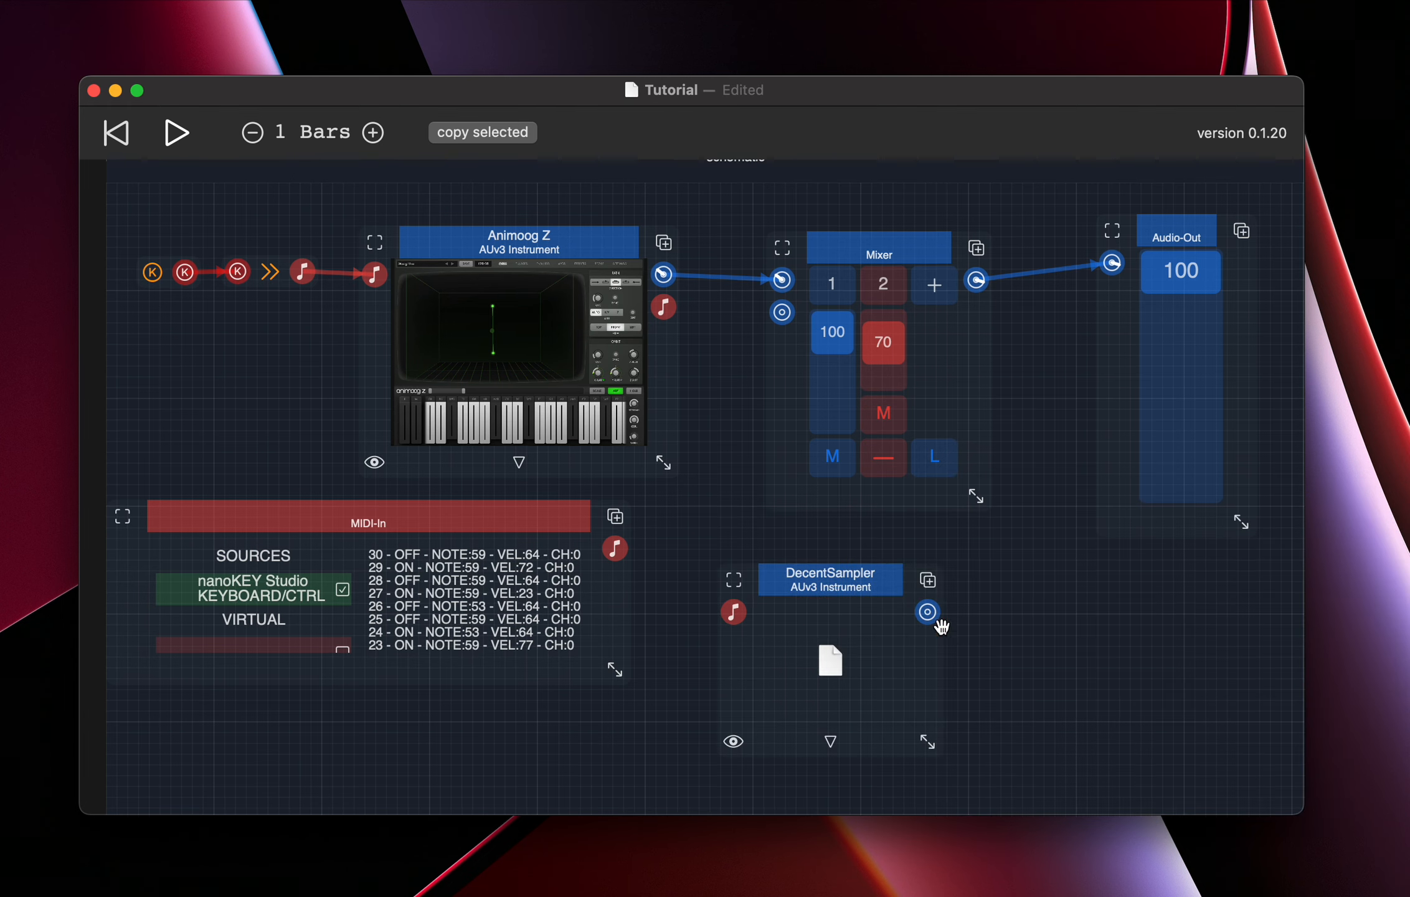
left_click_drag(927, 613, 782, 312)
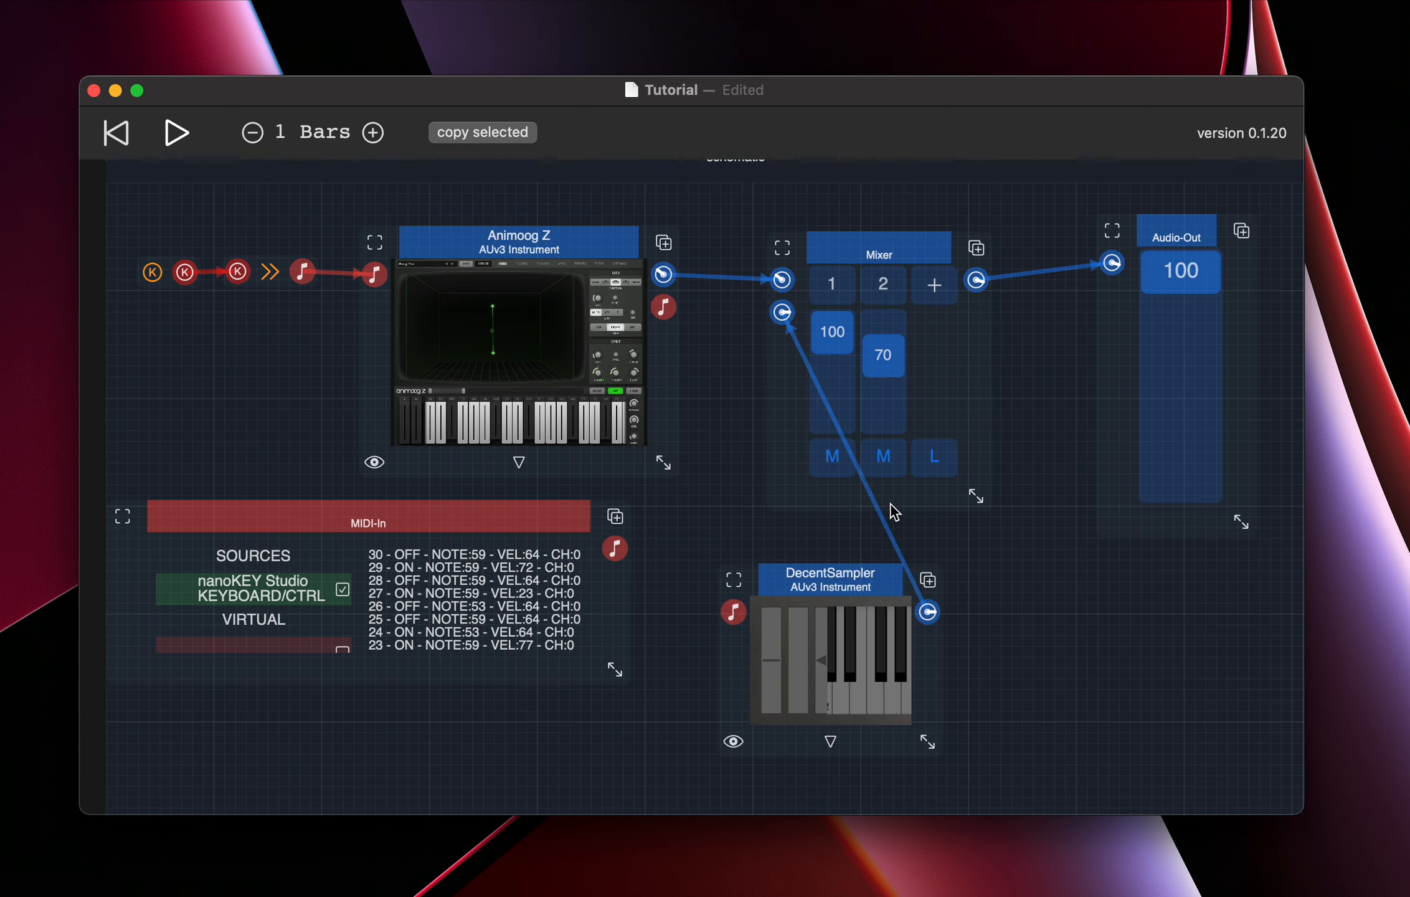
Open DecentSampler's full interface and show the user's own sample libraries.
left_click(734, 579)
left_click(342, 346)
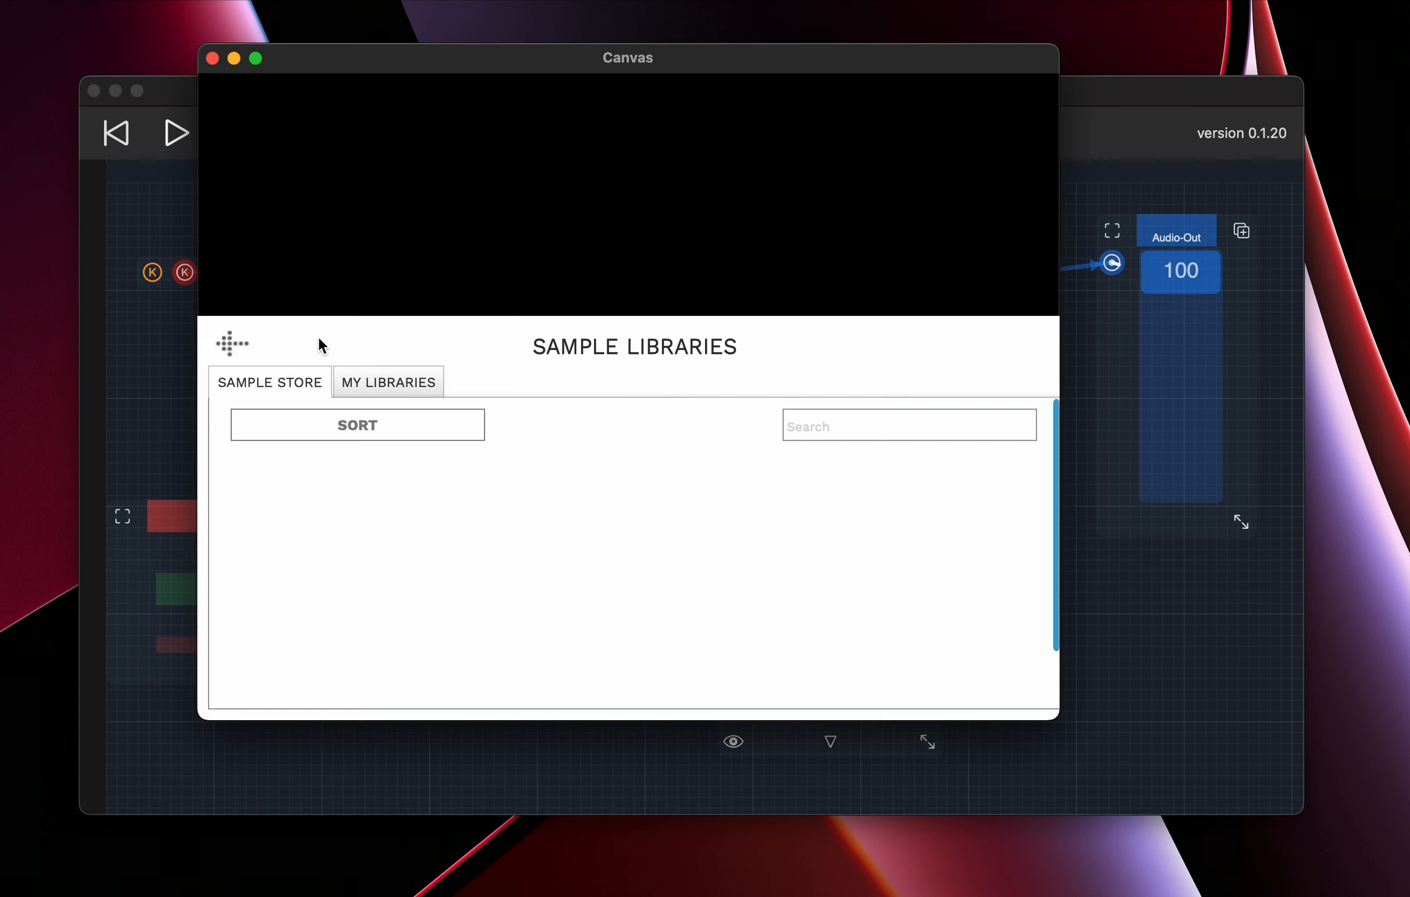
left_click(367, 385)
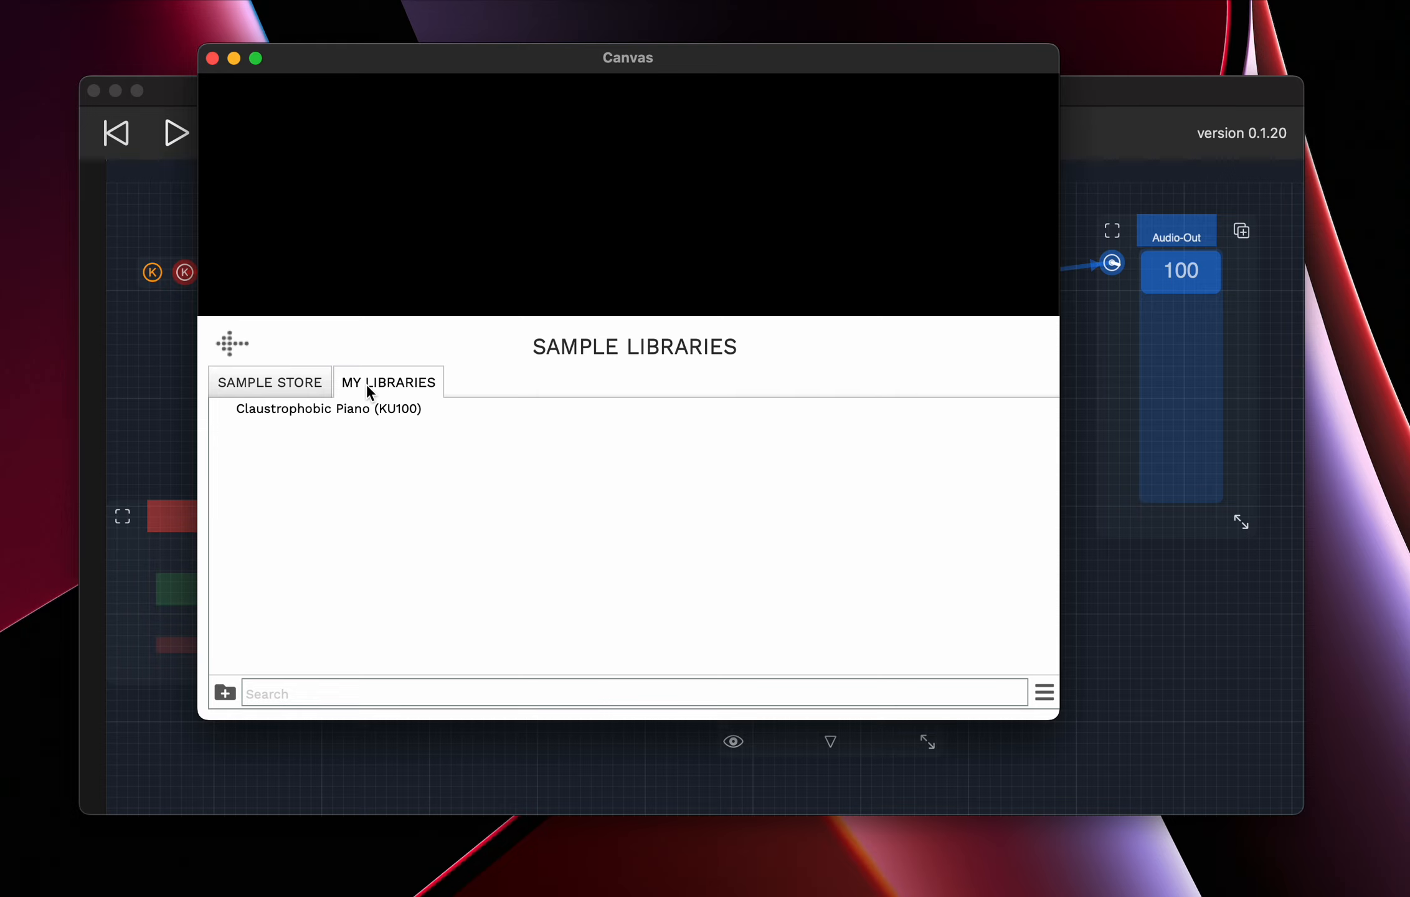
Try to load the Claustrophobic Piano (KU100) preset, aborting the search for its missing samples.
left_click(314, 408)
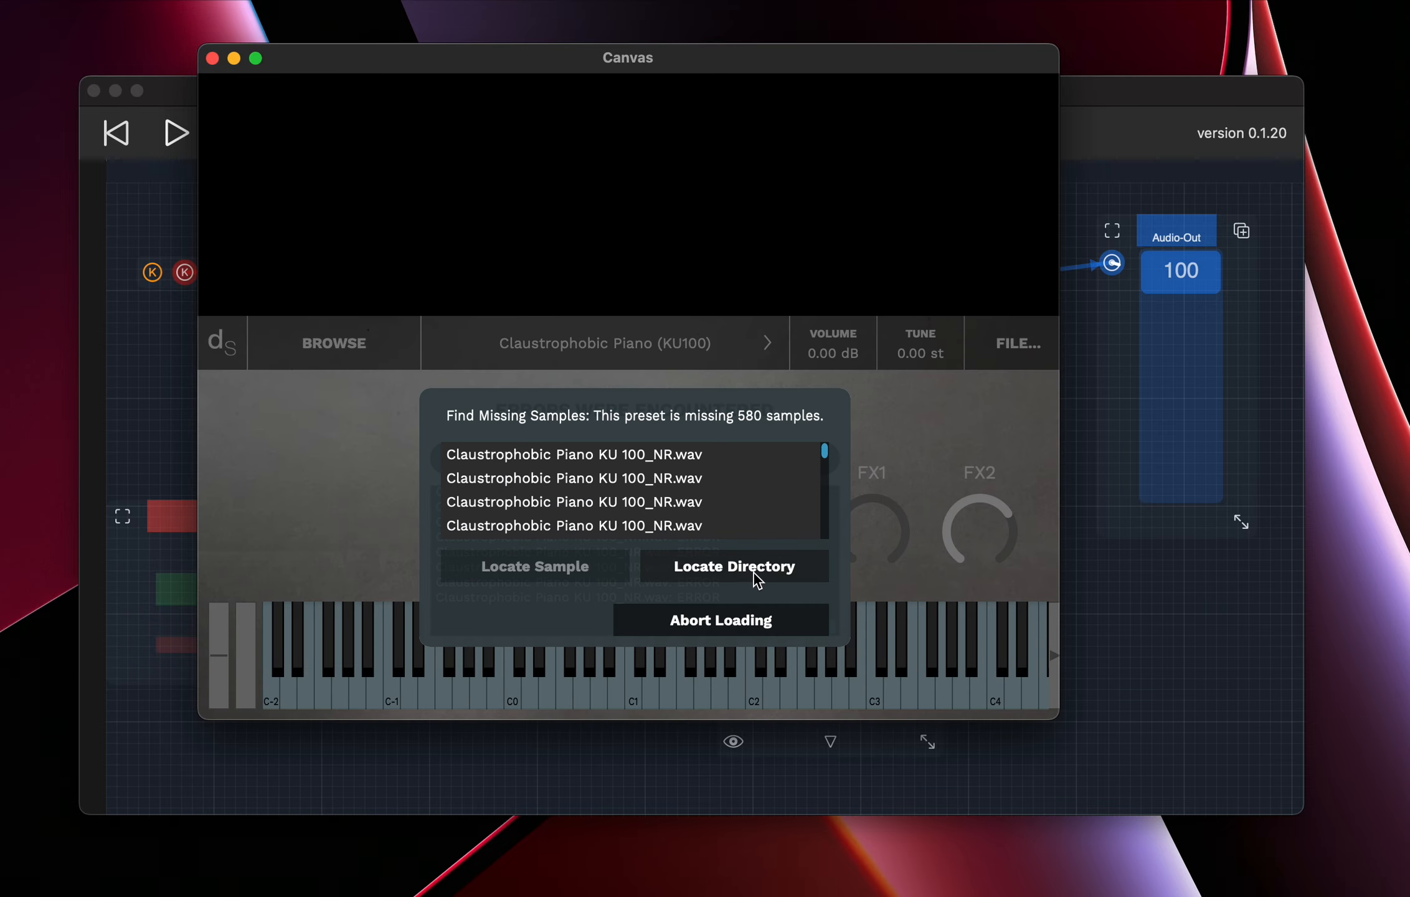
left_click(739, 623)
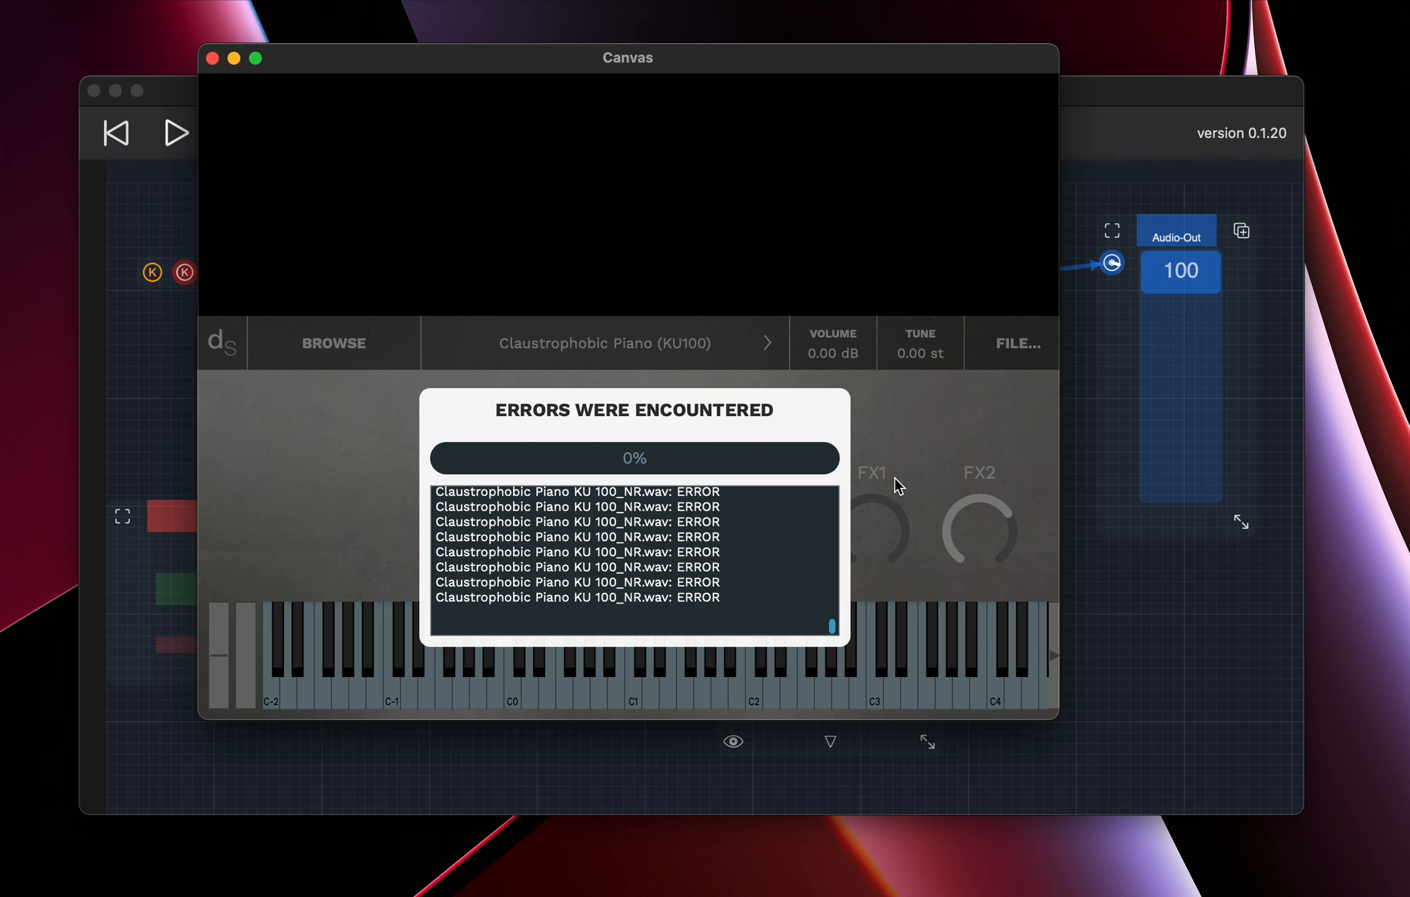
left_click(633, 645)
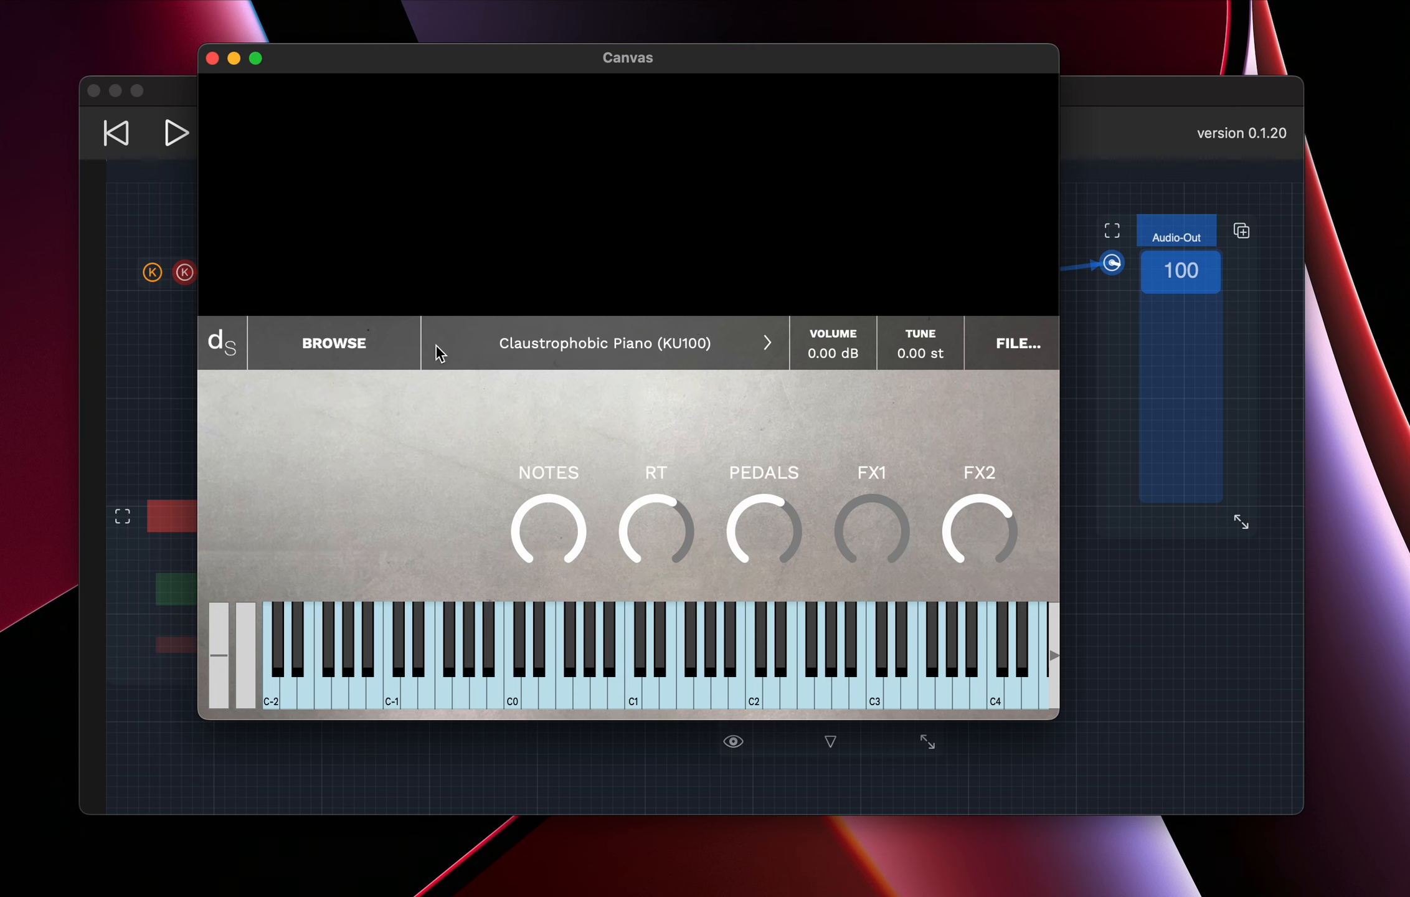
Reload Claustrophobic Piano (KU100) from the sample libraries, open its own folder as the sample directory, and abort the remaining sample search.
left_click(306, 348)
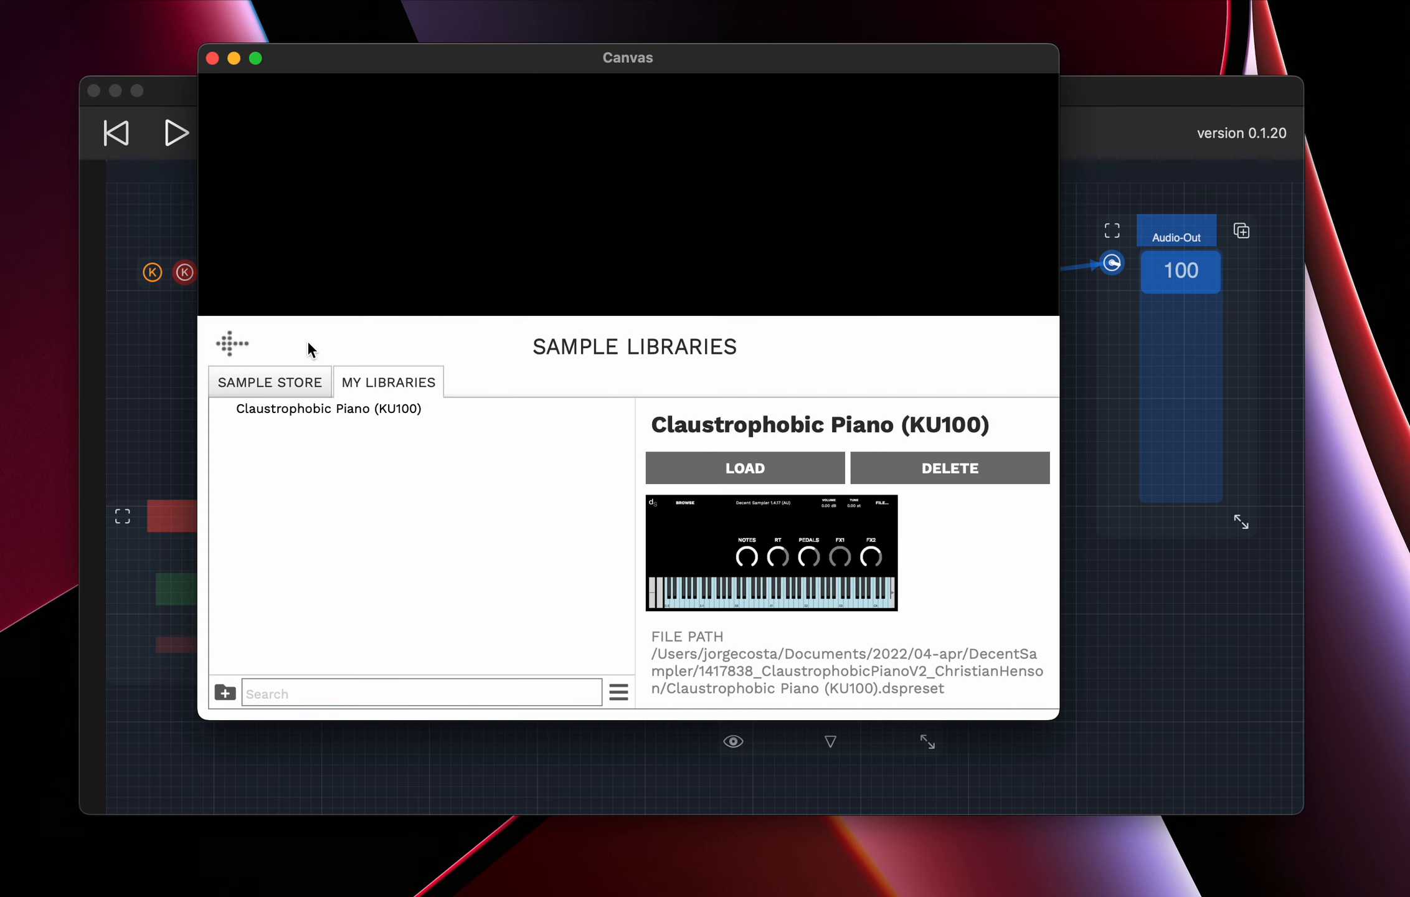
left_click(311, 408)
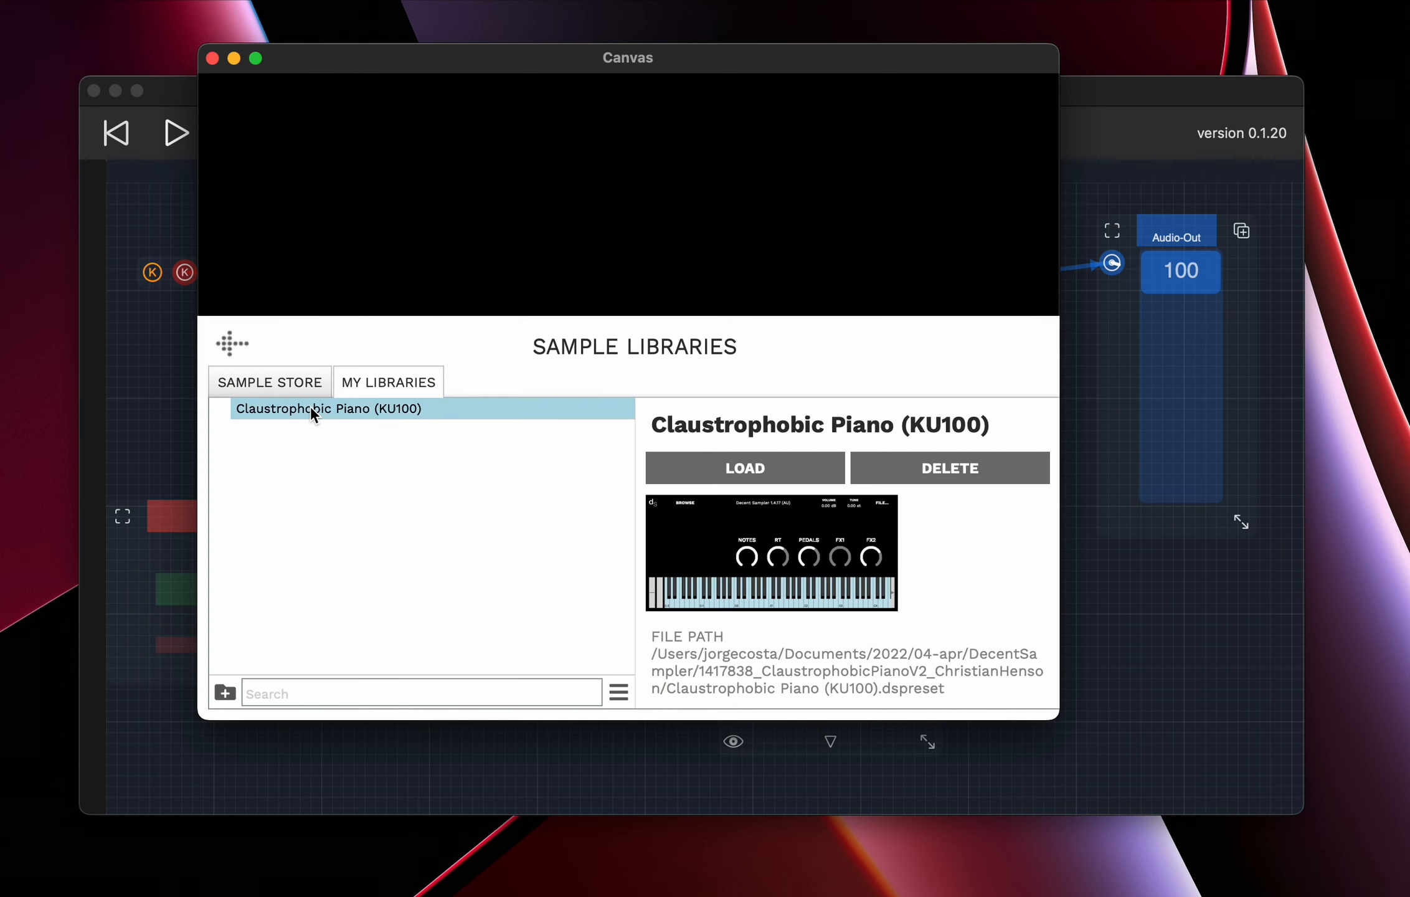
double_click(400, 402)
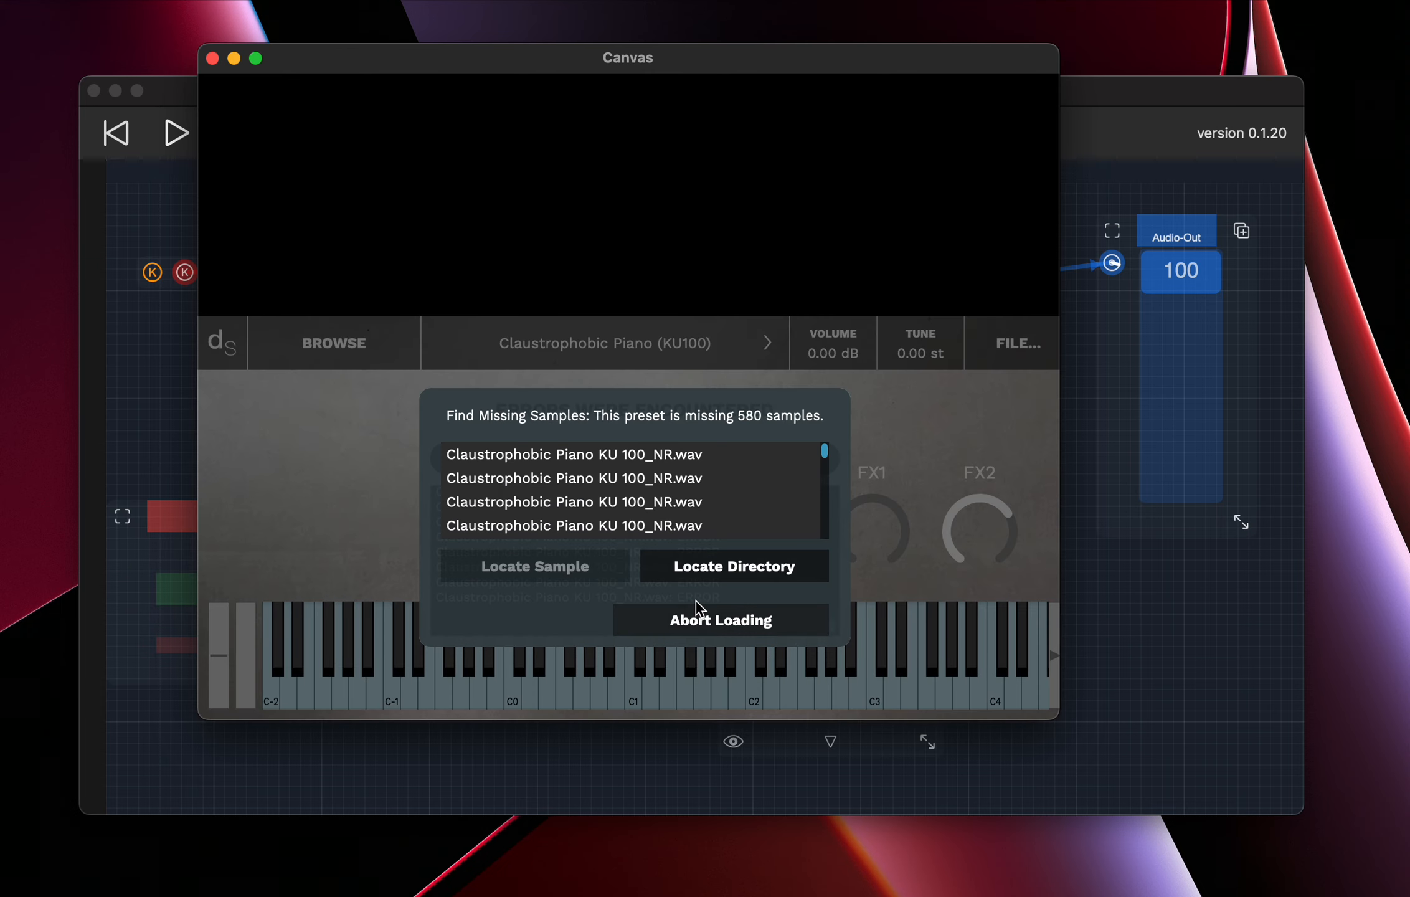
left_click(729, 572)
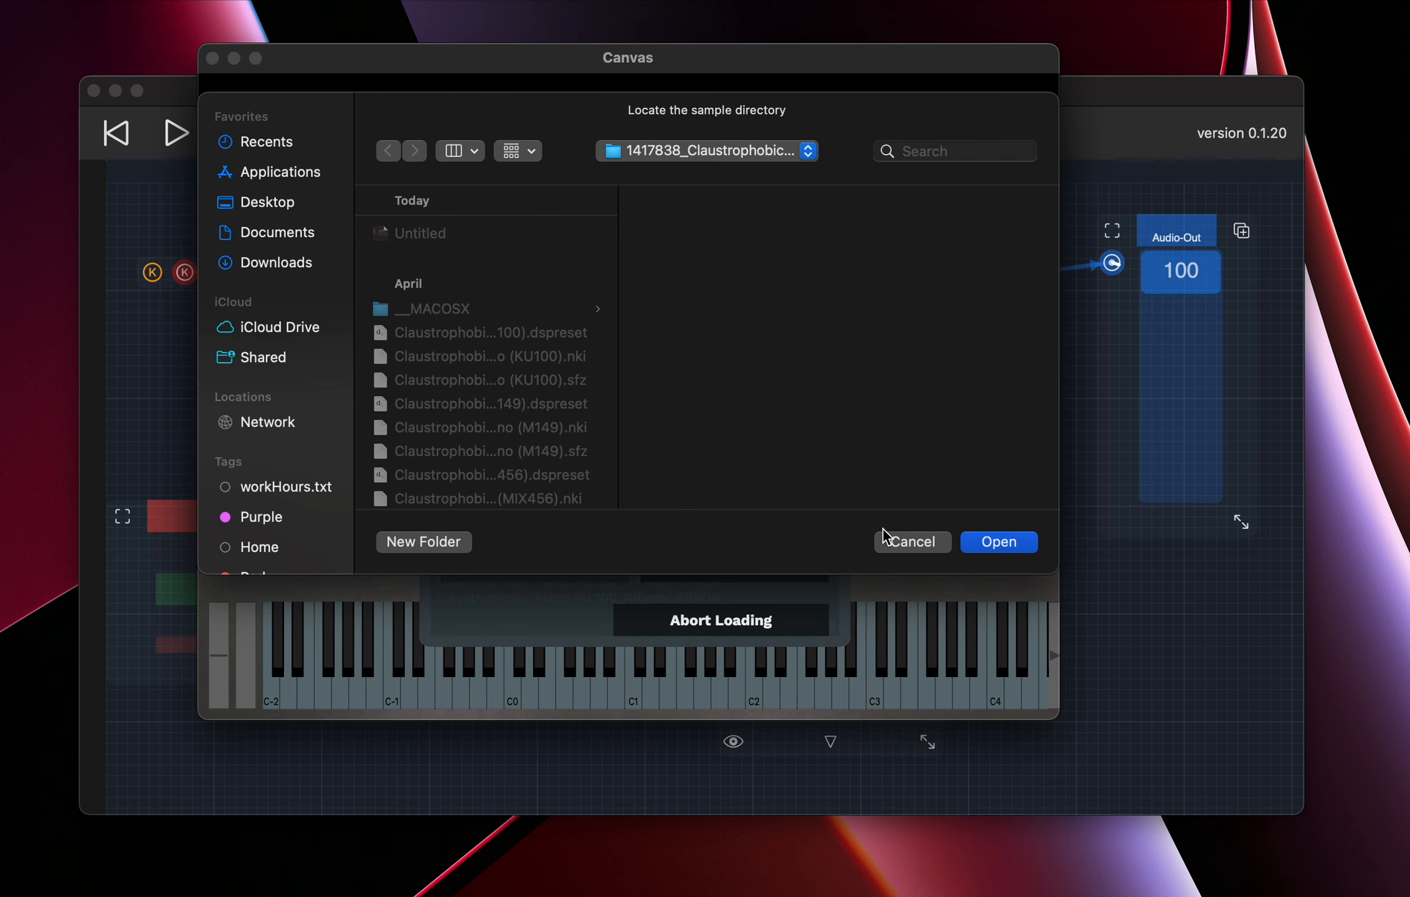
left_click(996, 541)
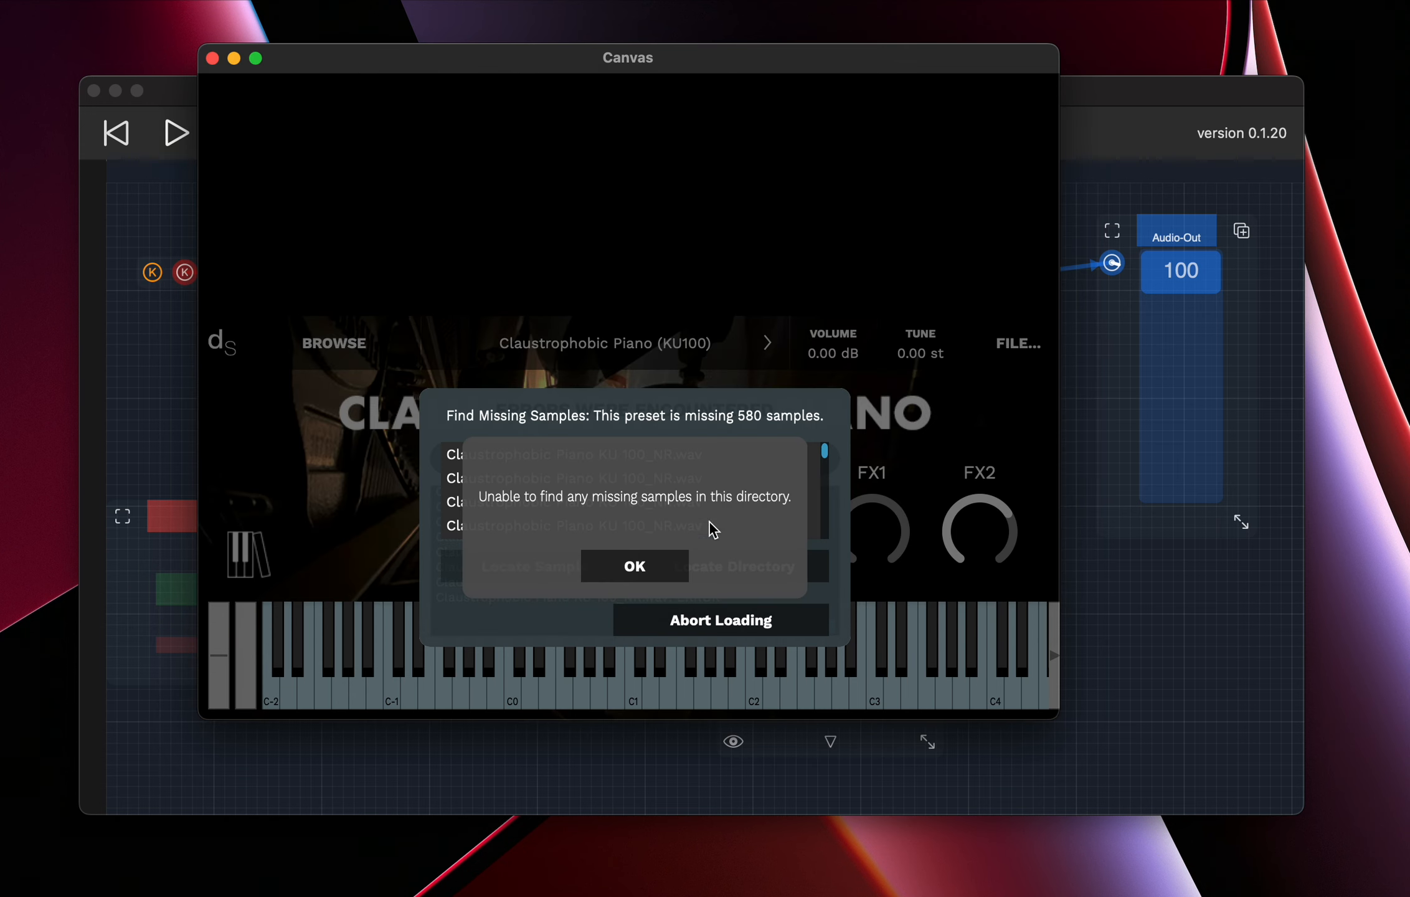
left_click(647, 568)
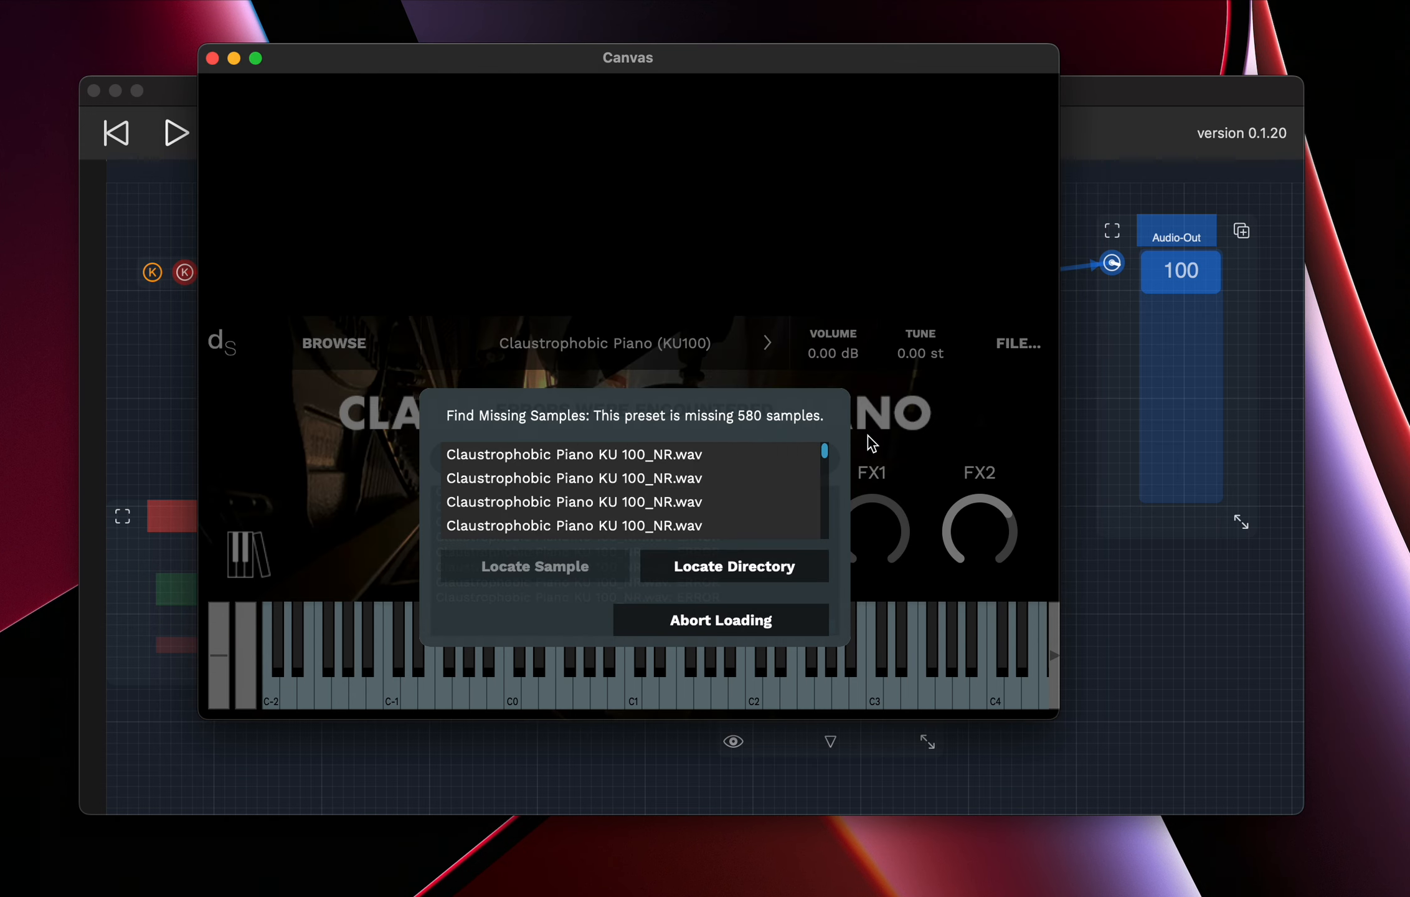
left_click(758, 626)
left_click(933, 535)
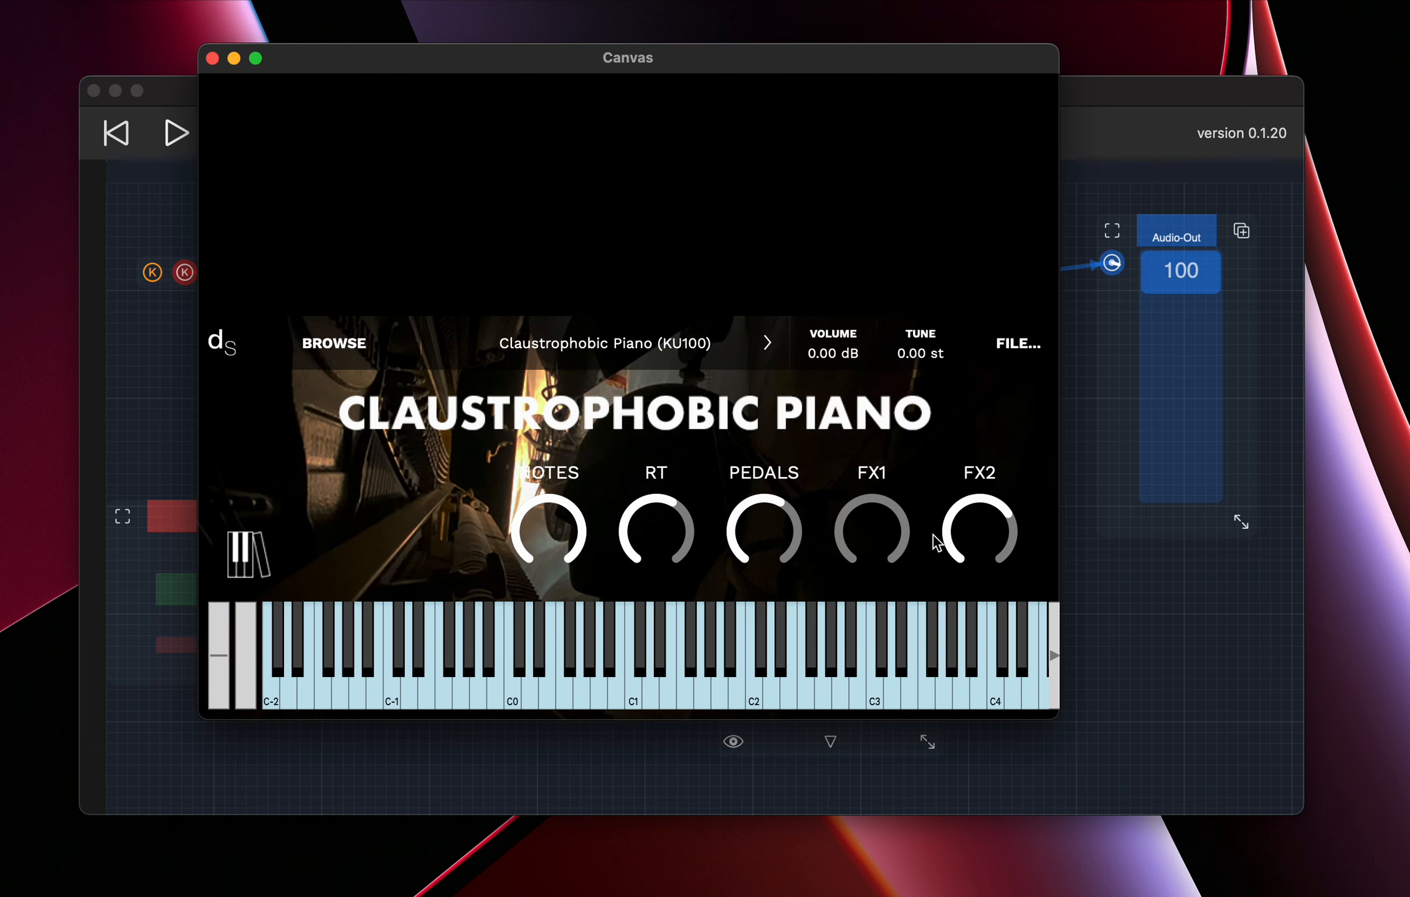
Load Claustrophobic Piano (KU100) from DecentSampler's recent presets and close the instrument window.
left_click(1011, 346)
mouse_move(1026, 412)
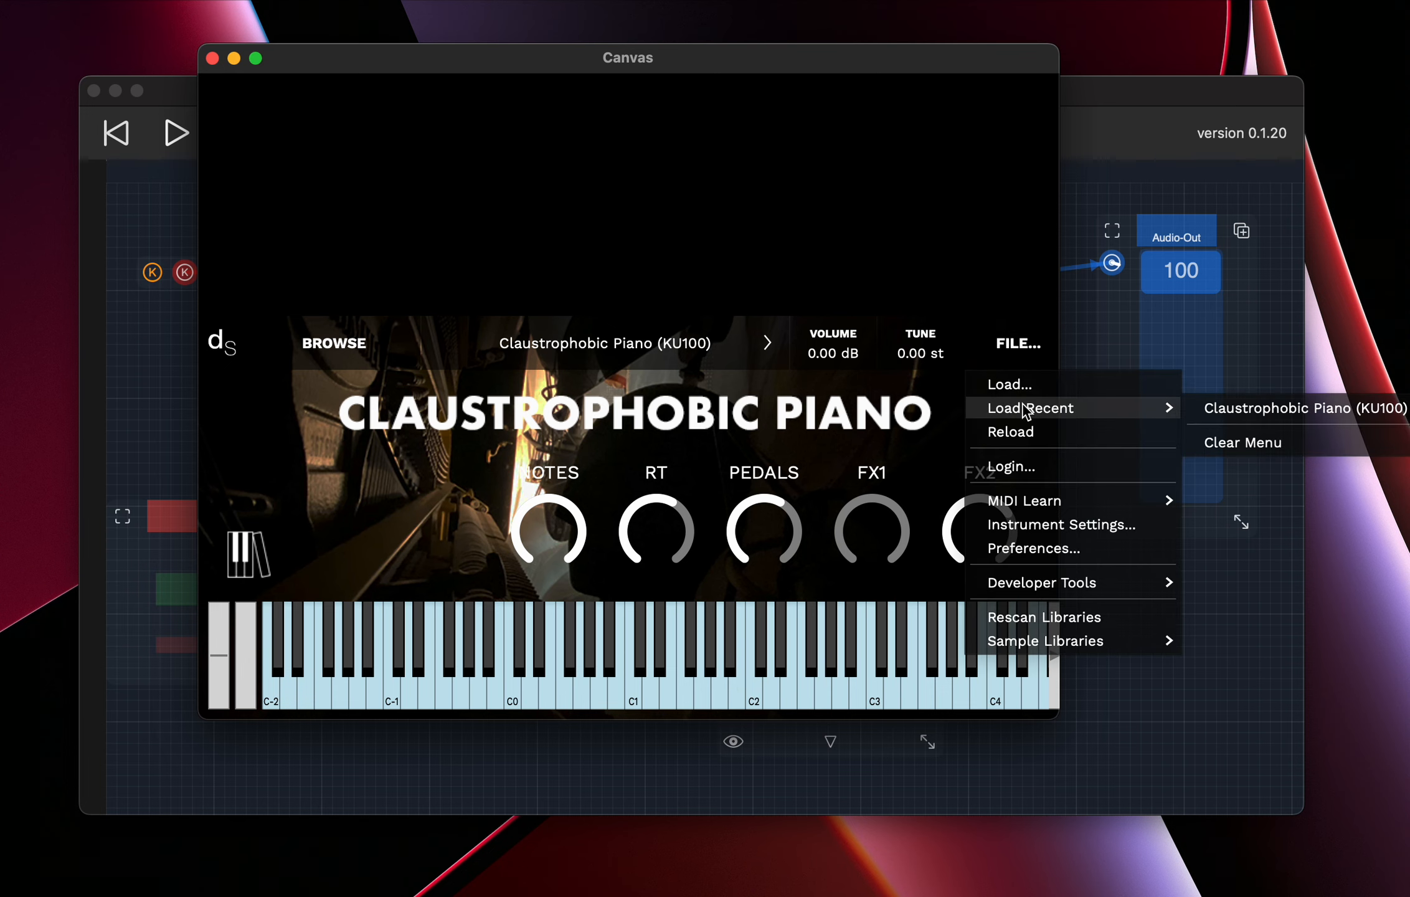
left_click(1264, 416)
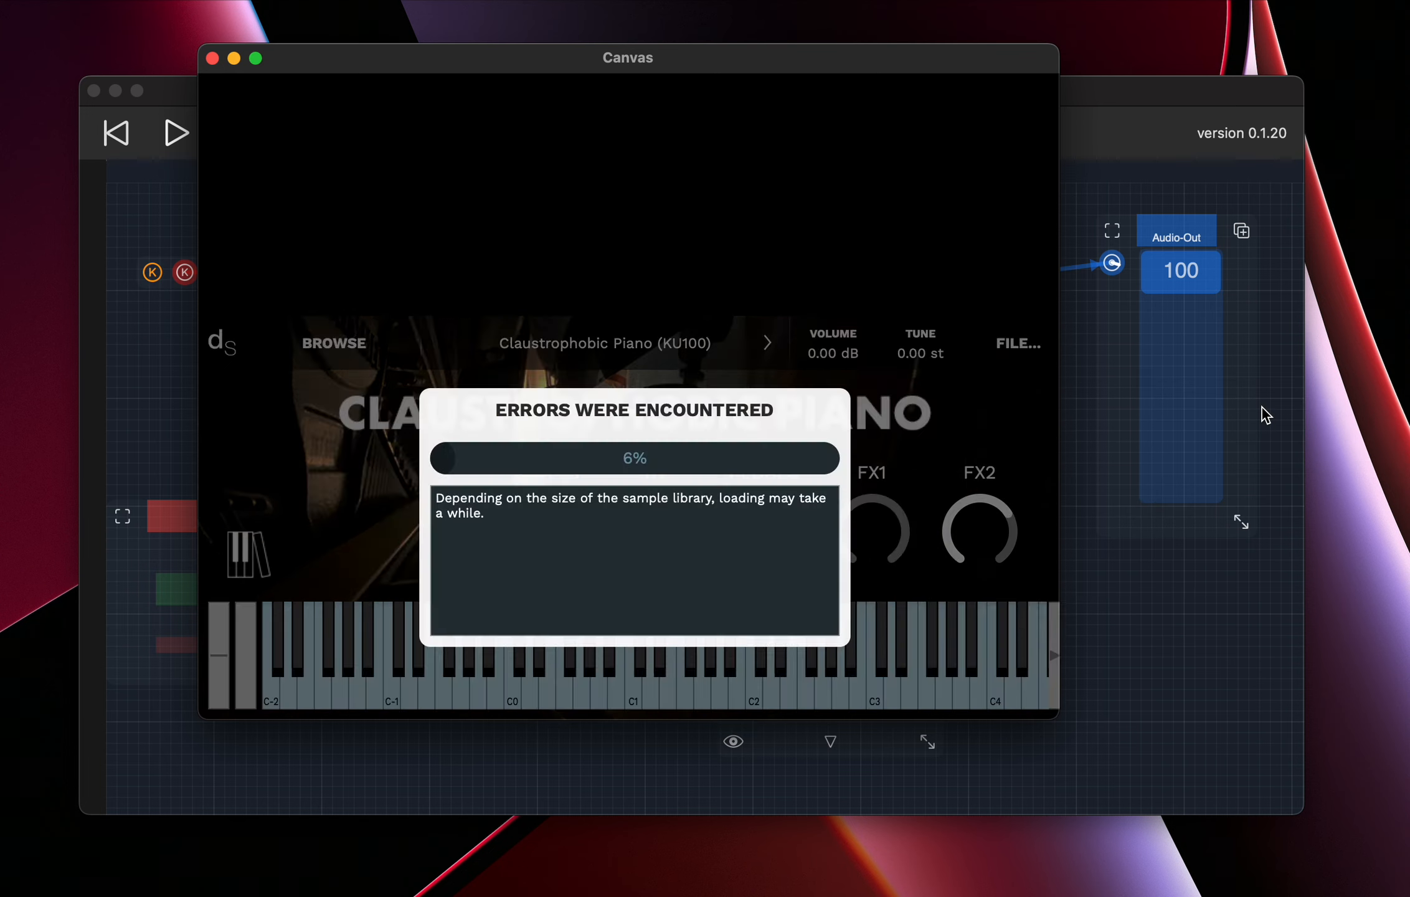
left_click(691, 660)
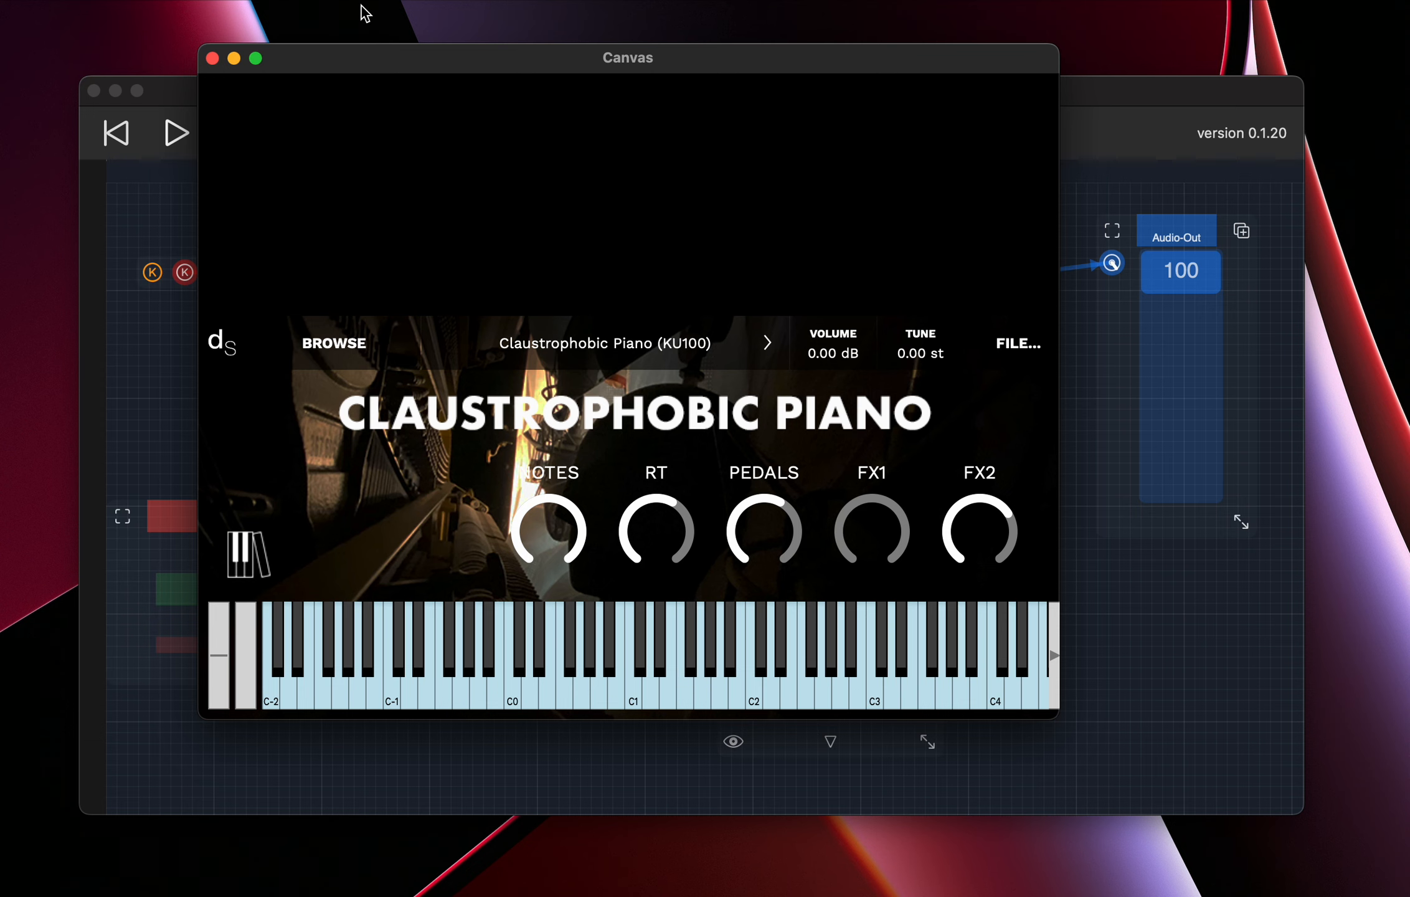
left_click(212, 58)
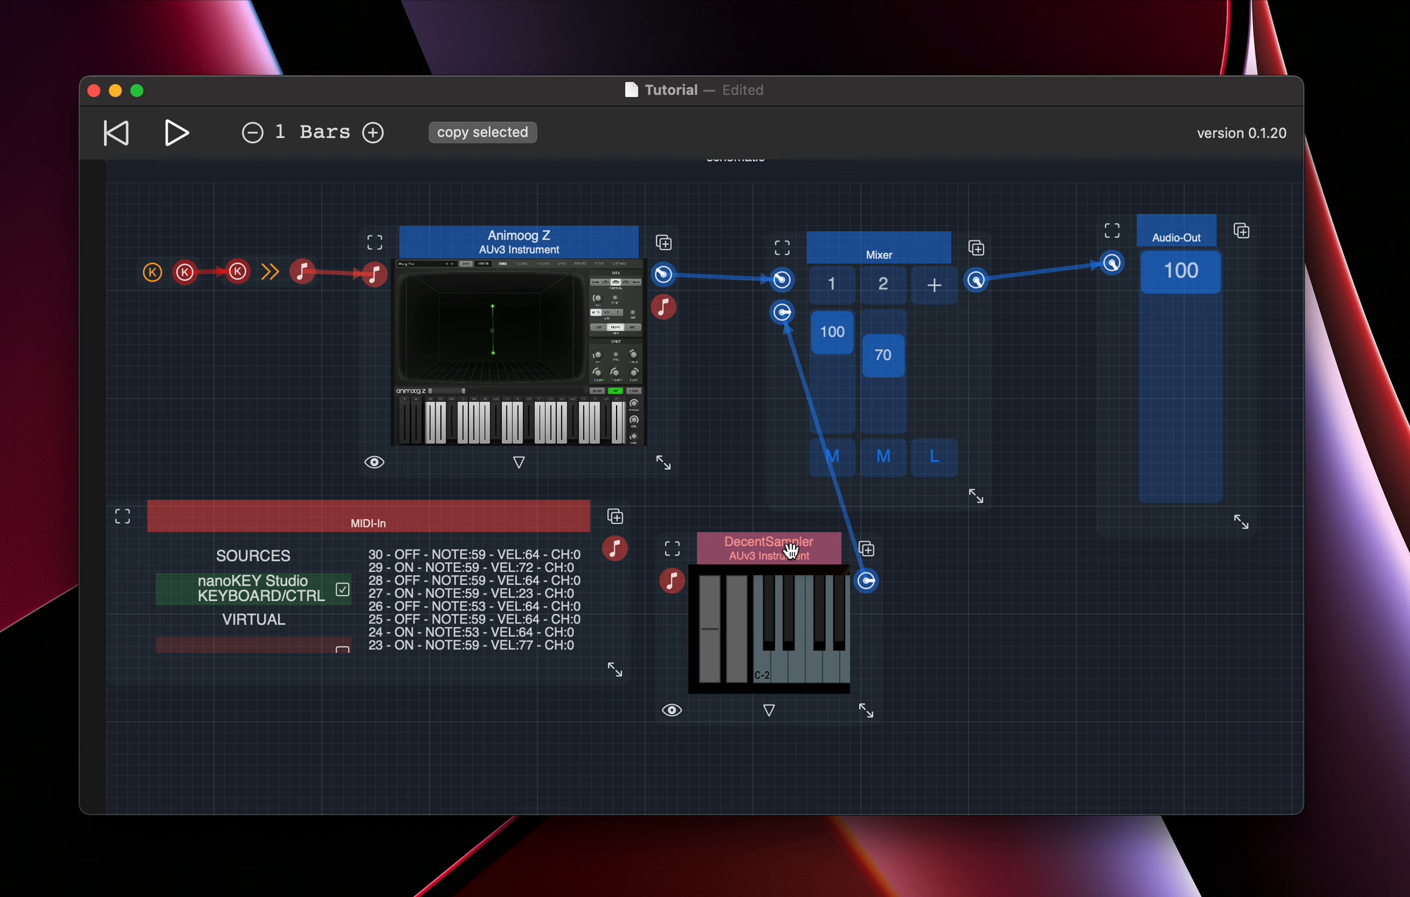
Move DecentSampler beneath the Mixer and connect MIDI-In's MIDI output to DecentSampler's MIDI input.
left_click_drag(790, 551, 828, 551)
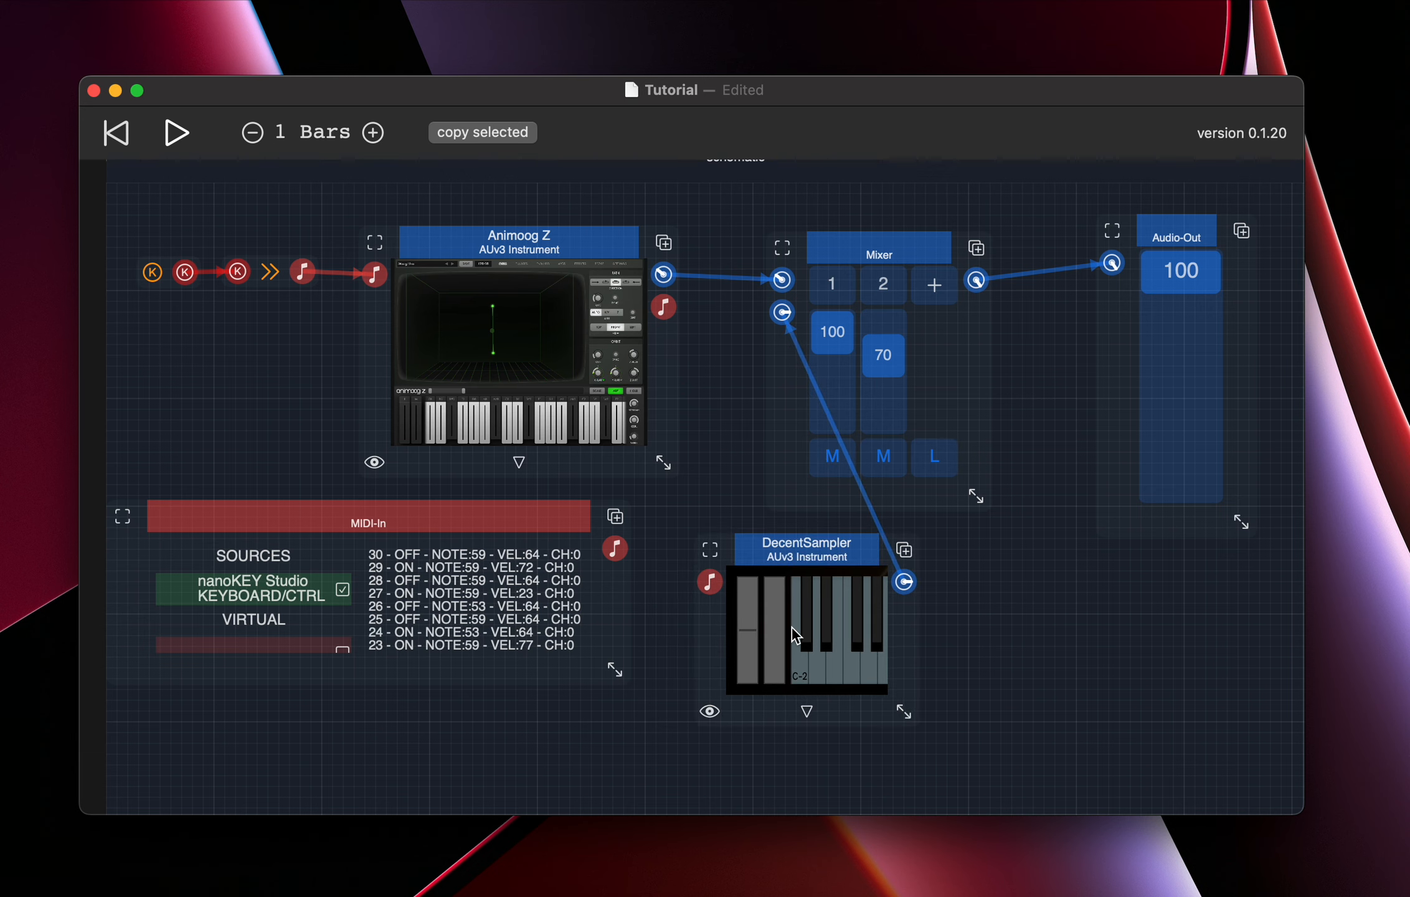
left_click_drag(614, 548, 712, 586)
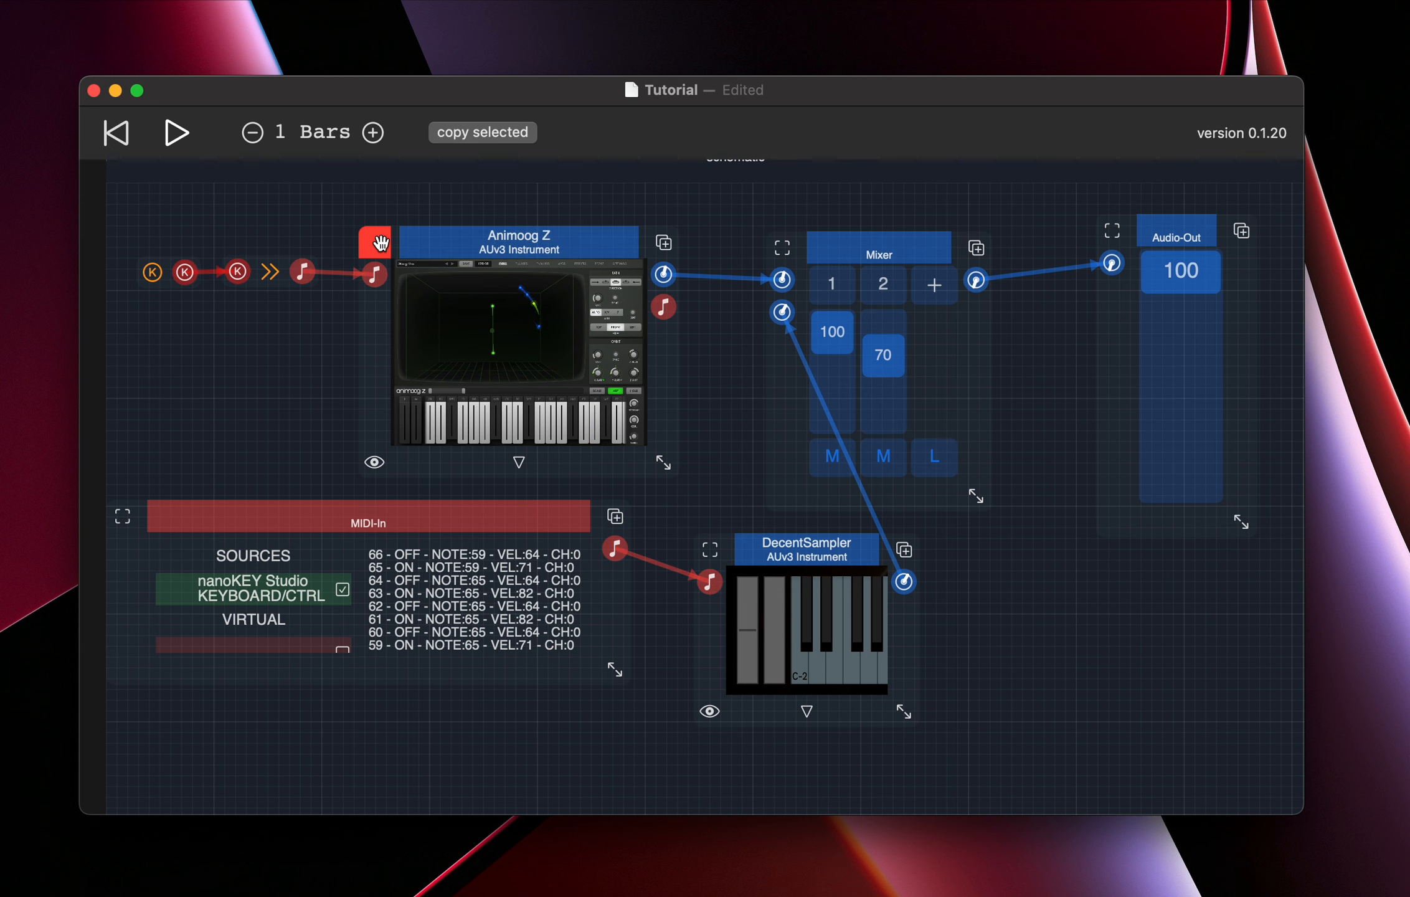
Open Animoog Z's full interface, switch its preset to Approach, and close the window.
left_click(381, 243)
left_click(321, 93)
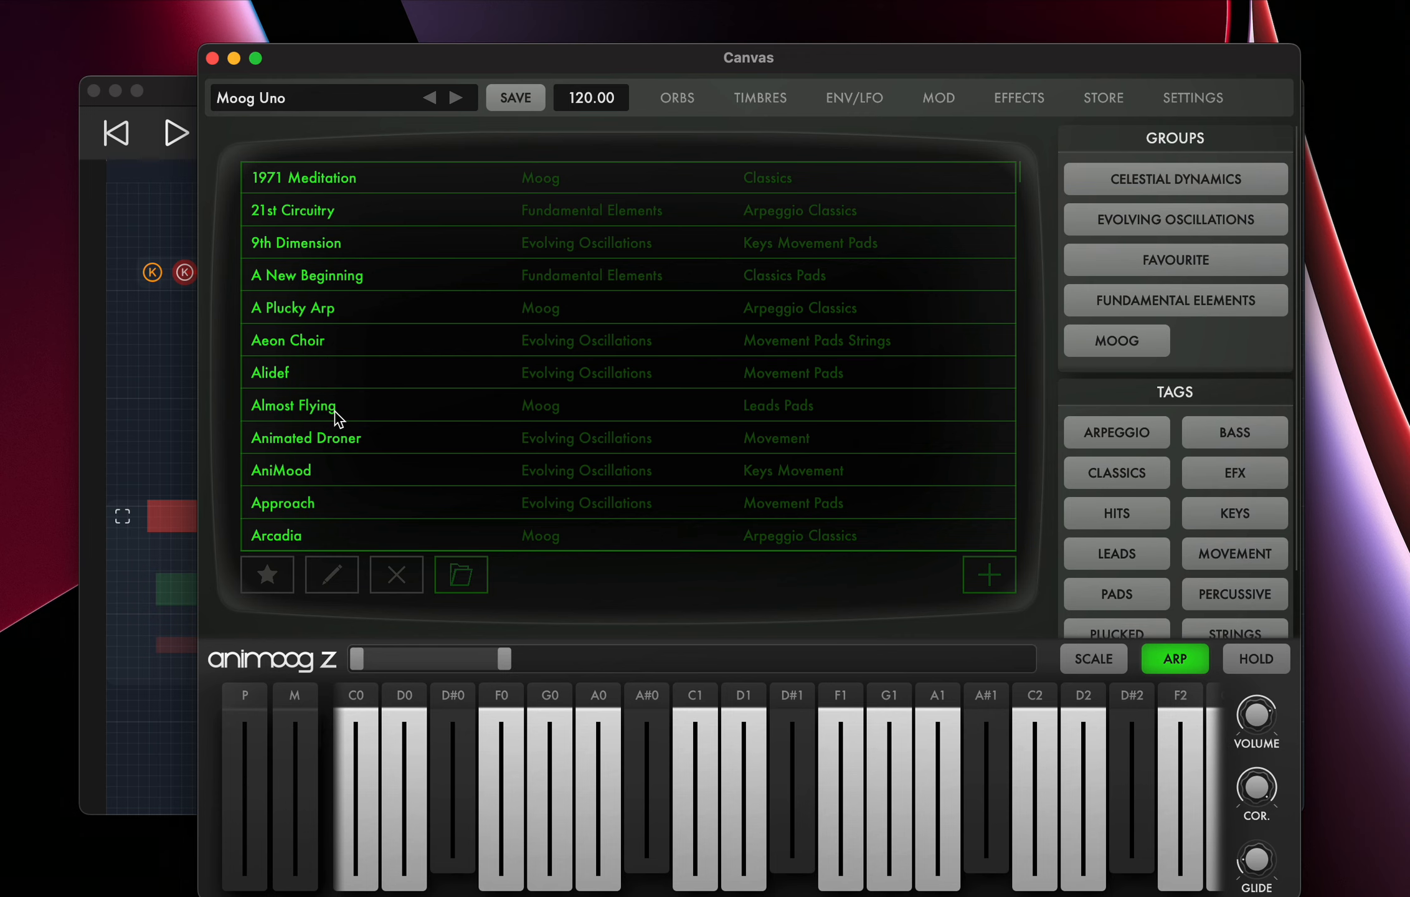
left_click(312, 505)
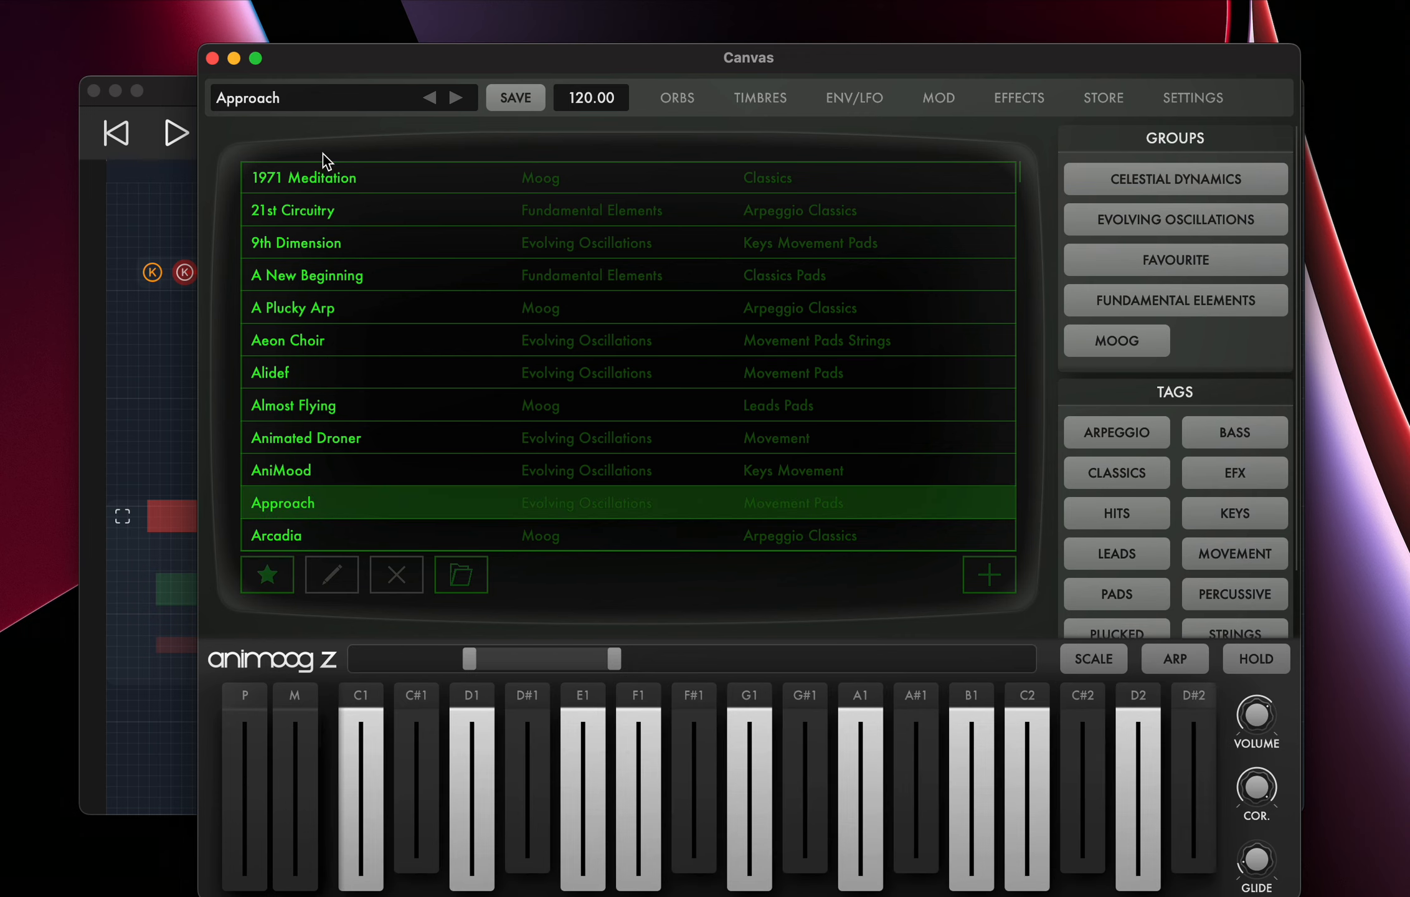
left_click(213, 59)
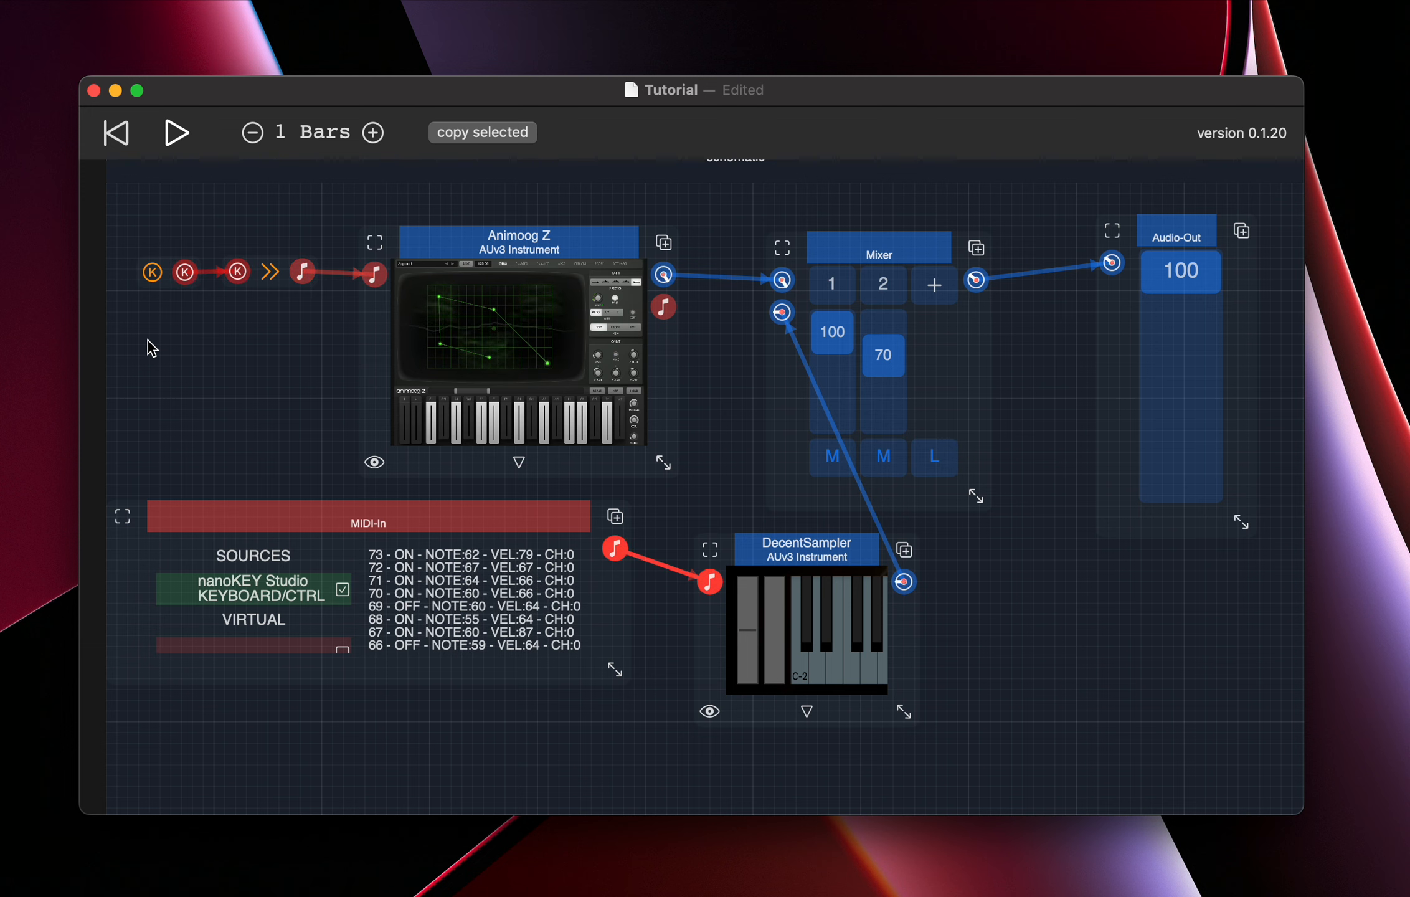
Balance the Mixer with channel 1 at level 61 and channel 2 at level 100.
left_click_drag(889, 361, 840, 372)
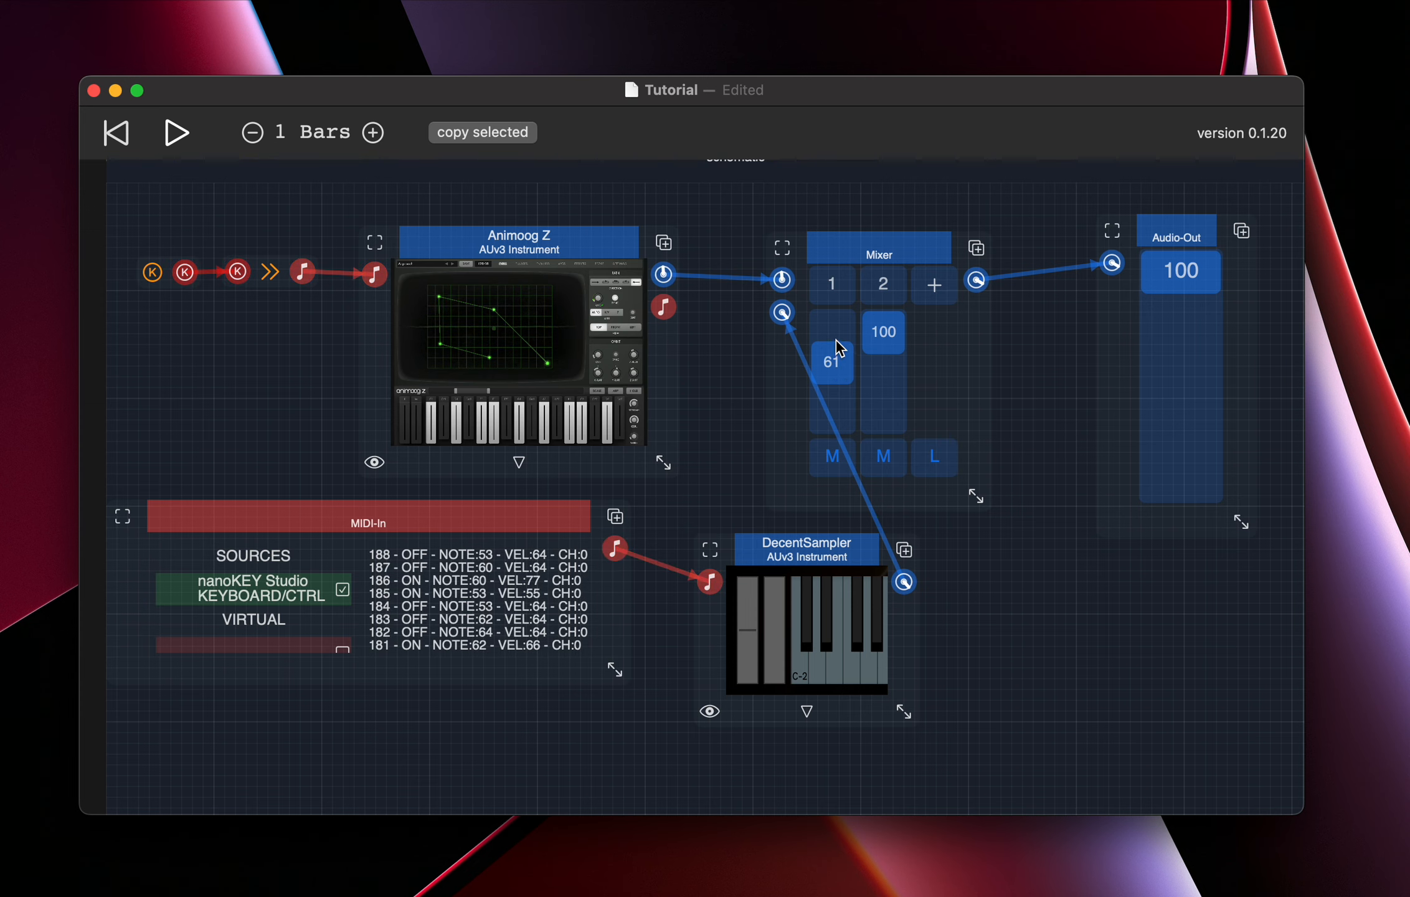
Add a Custom Instrument component to the main schematic and place it beside DecentSampler, beneath the Audio-Out.
right_click(1006, 598)
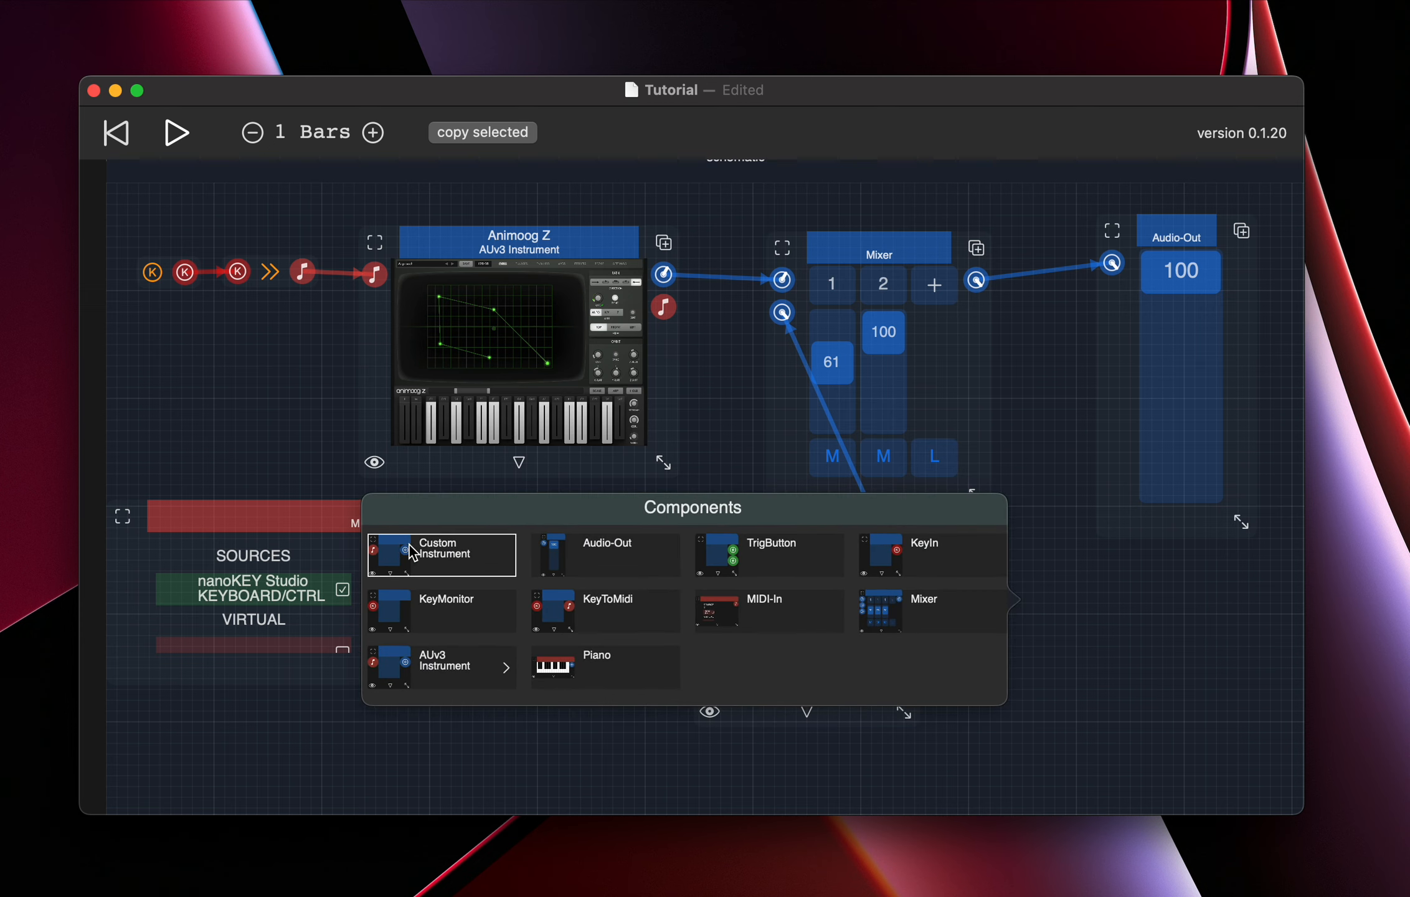
left_click(412, 552)
left_click_drag(1077, 603, 1056, 581)
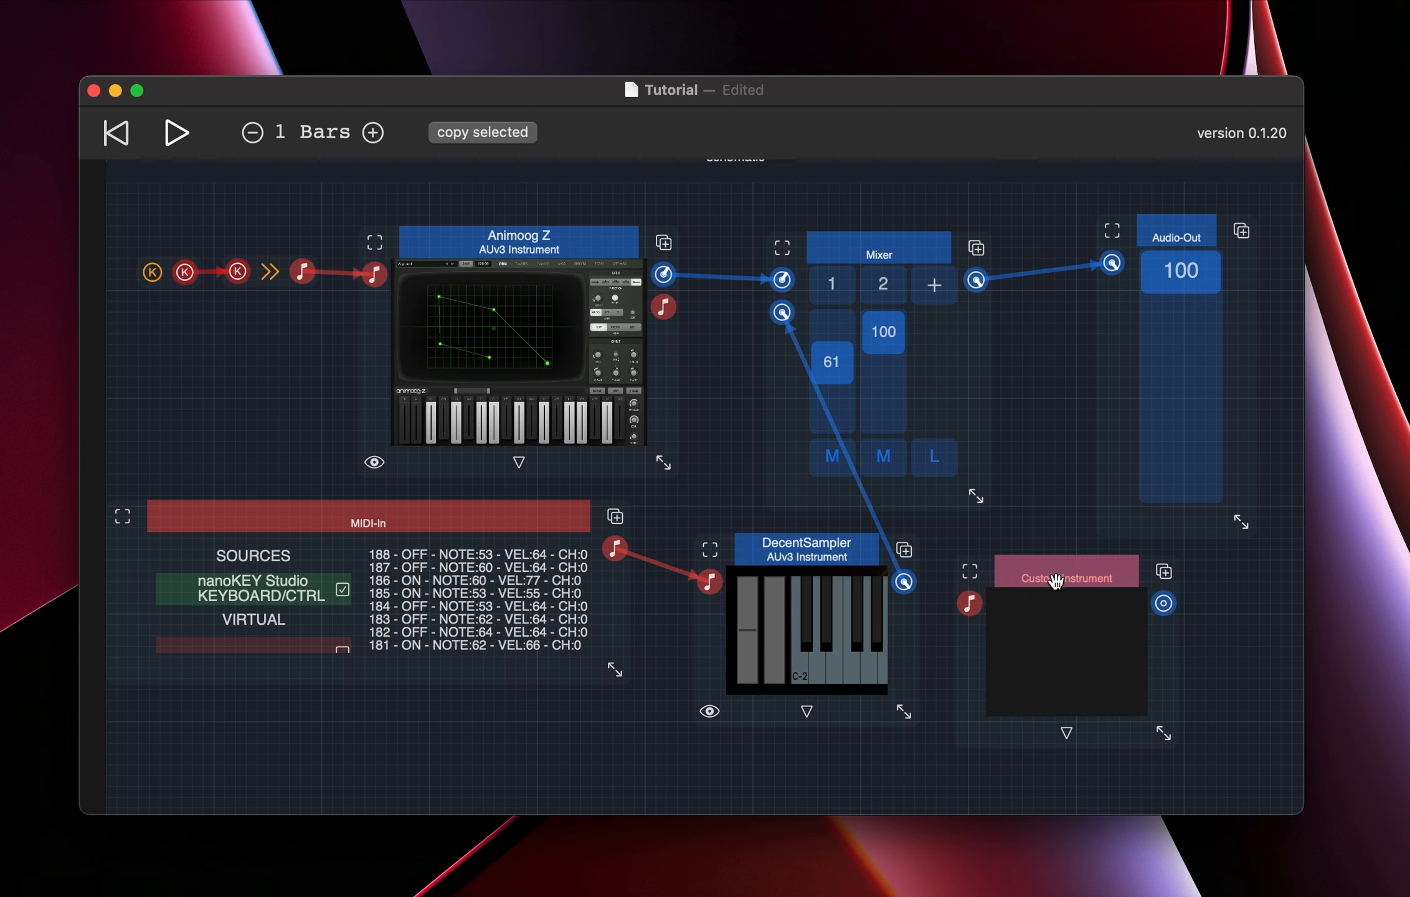
Expand the Custom Instrument's internal schematic and shift the instrument slightly farther away from DecentSampler.
left_click_drag(841, 781, 668, 712)
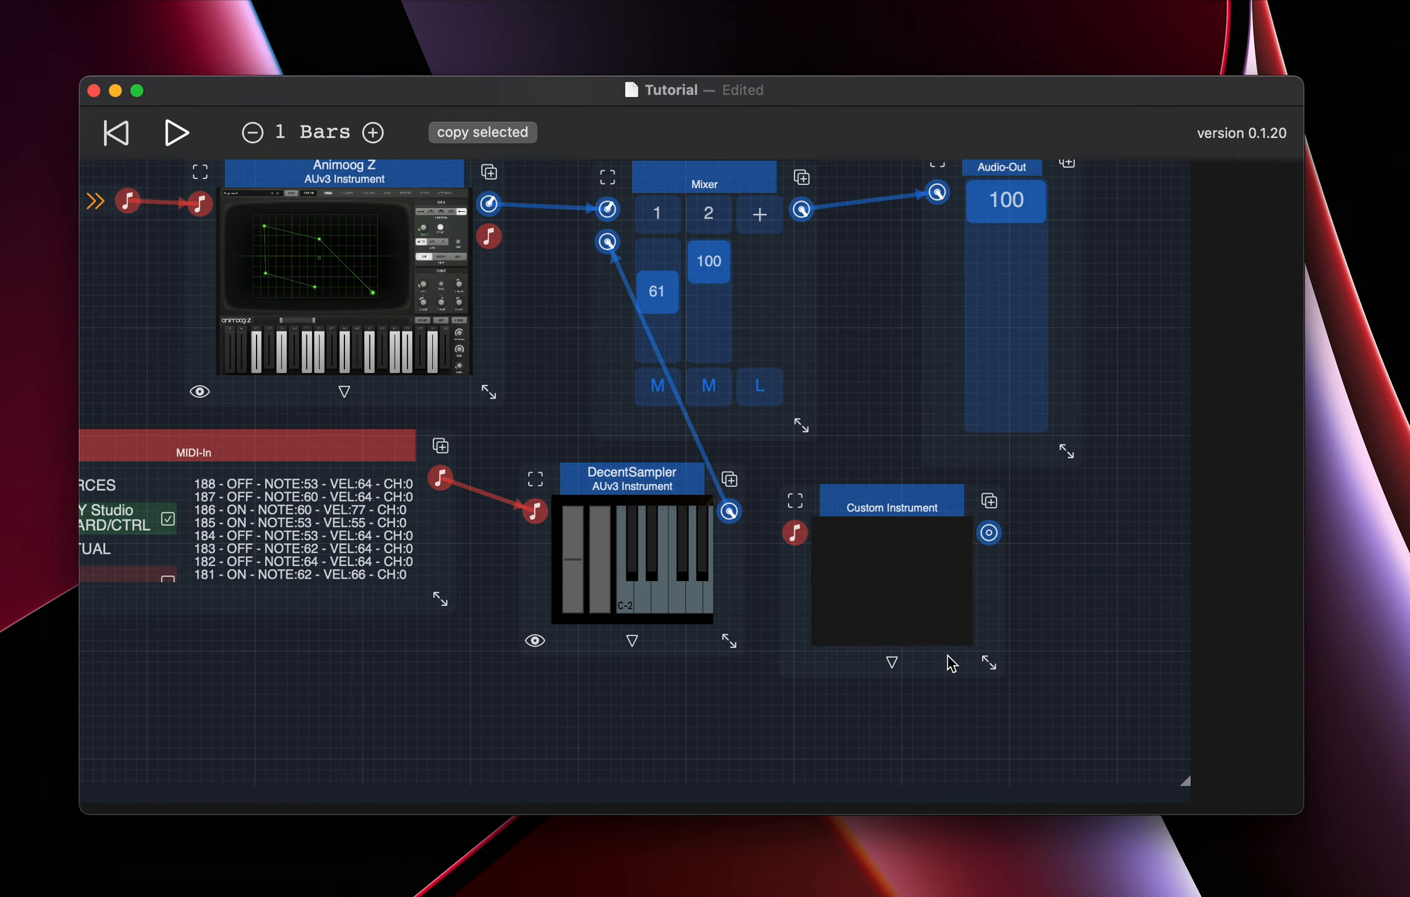
left_click(892, 662)
left_click_drag(982, 570, 926, 570)
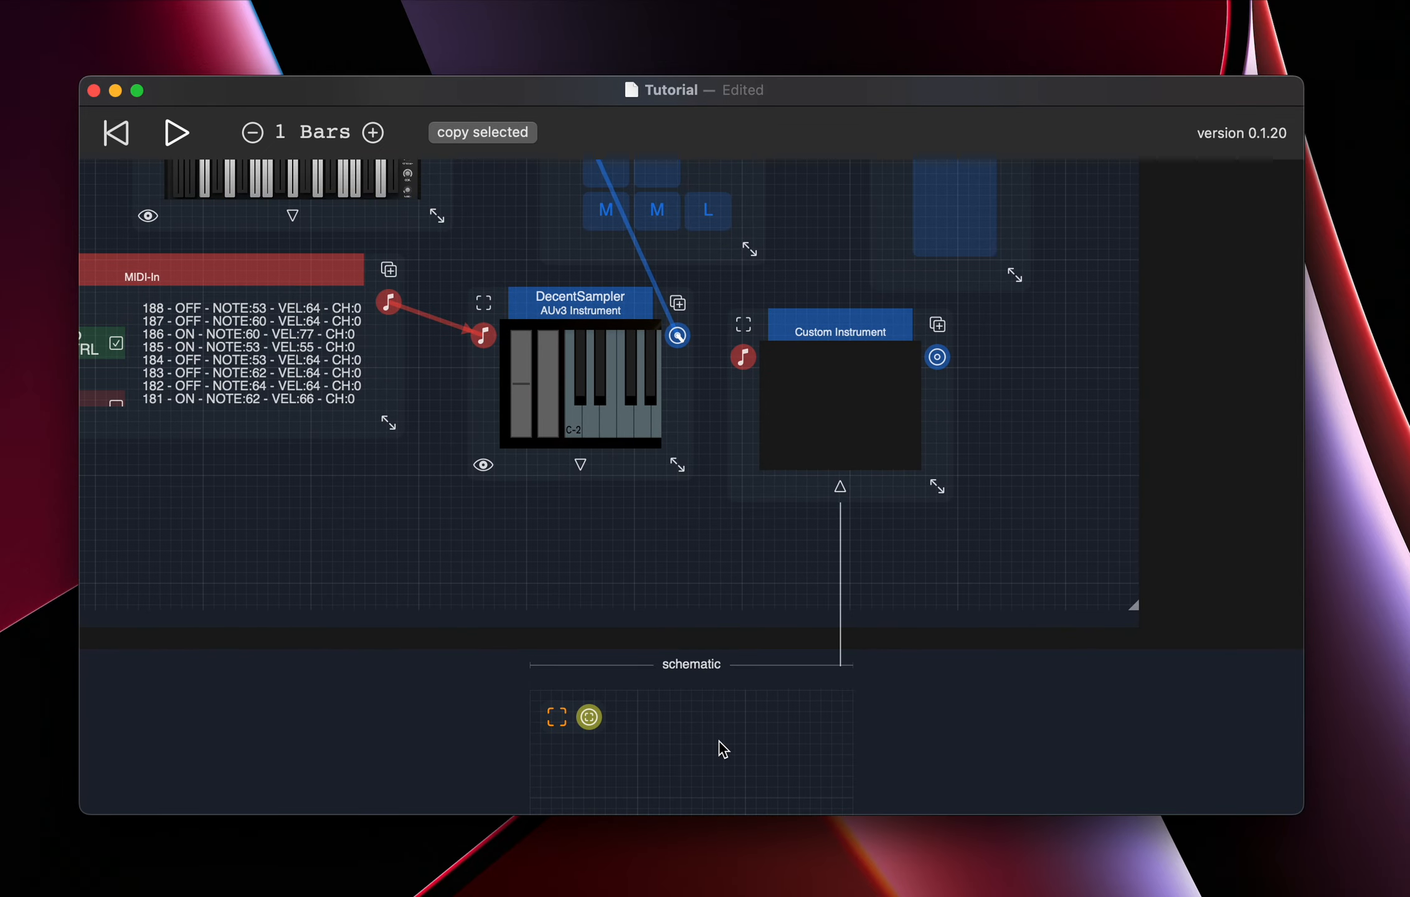
left_click_drag(722, 747, 525, 690)
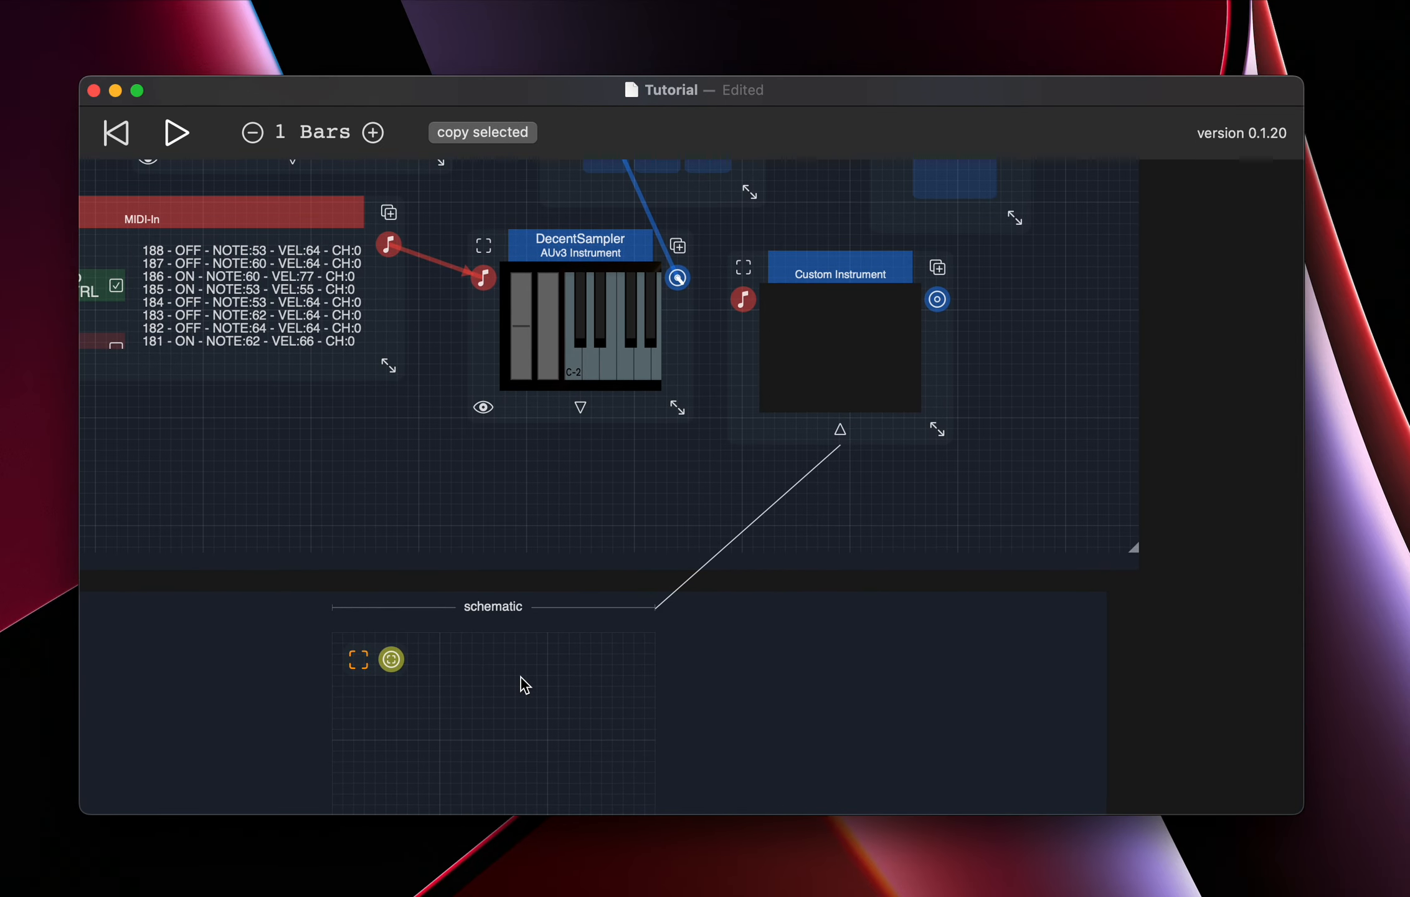
left_click_drag(849, 277, 896, 312)
Review the components available for the Custom Instrument's internal schematic and dismiss the list without adding one.
scroll(623, 542, "down", 6)
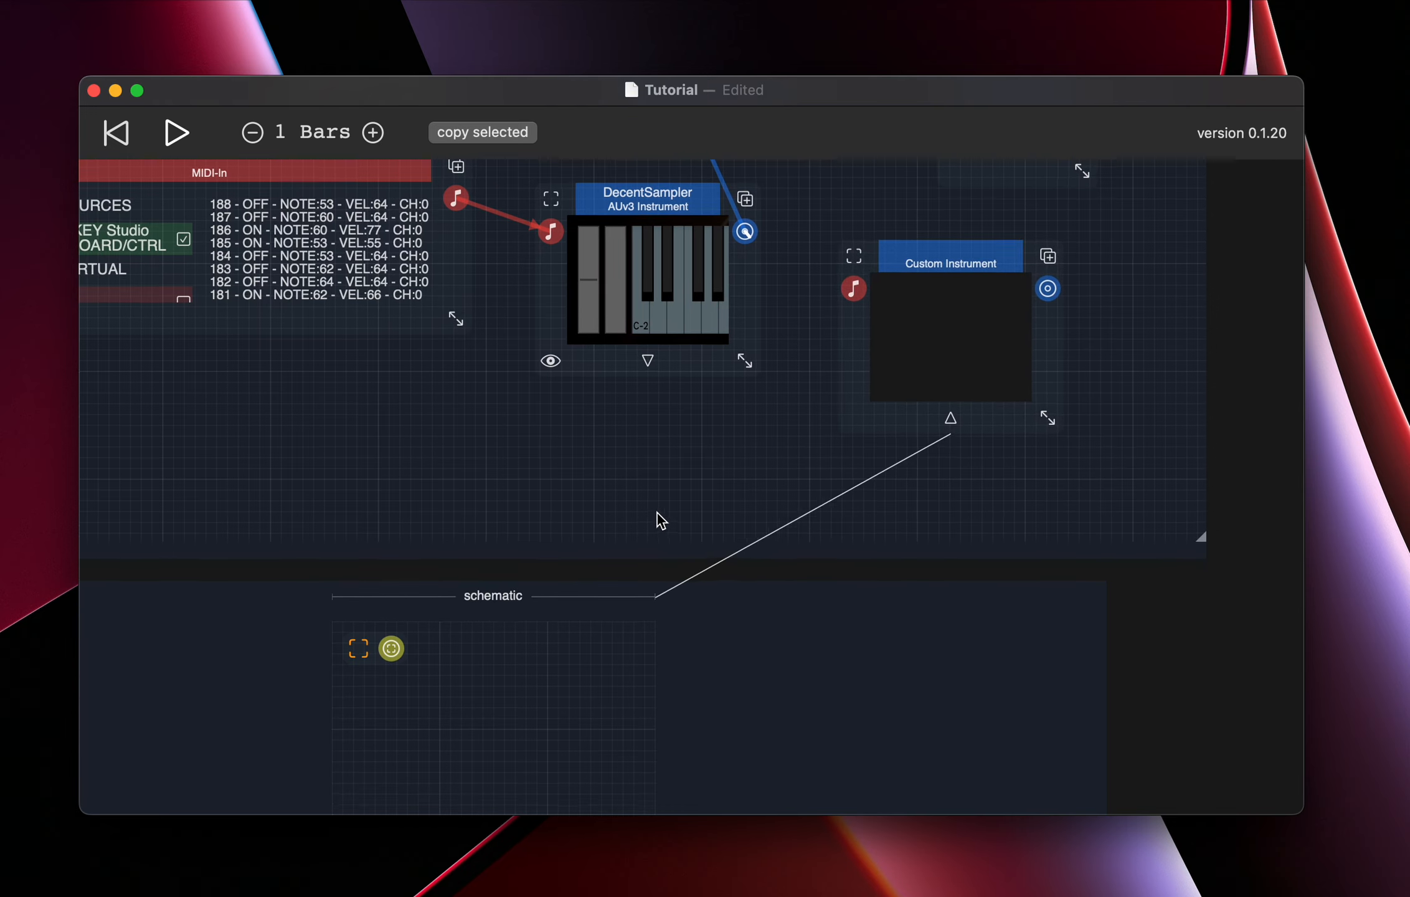
scroll(603, 421, "down", 1)
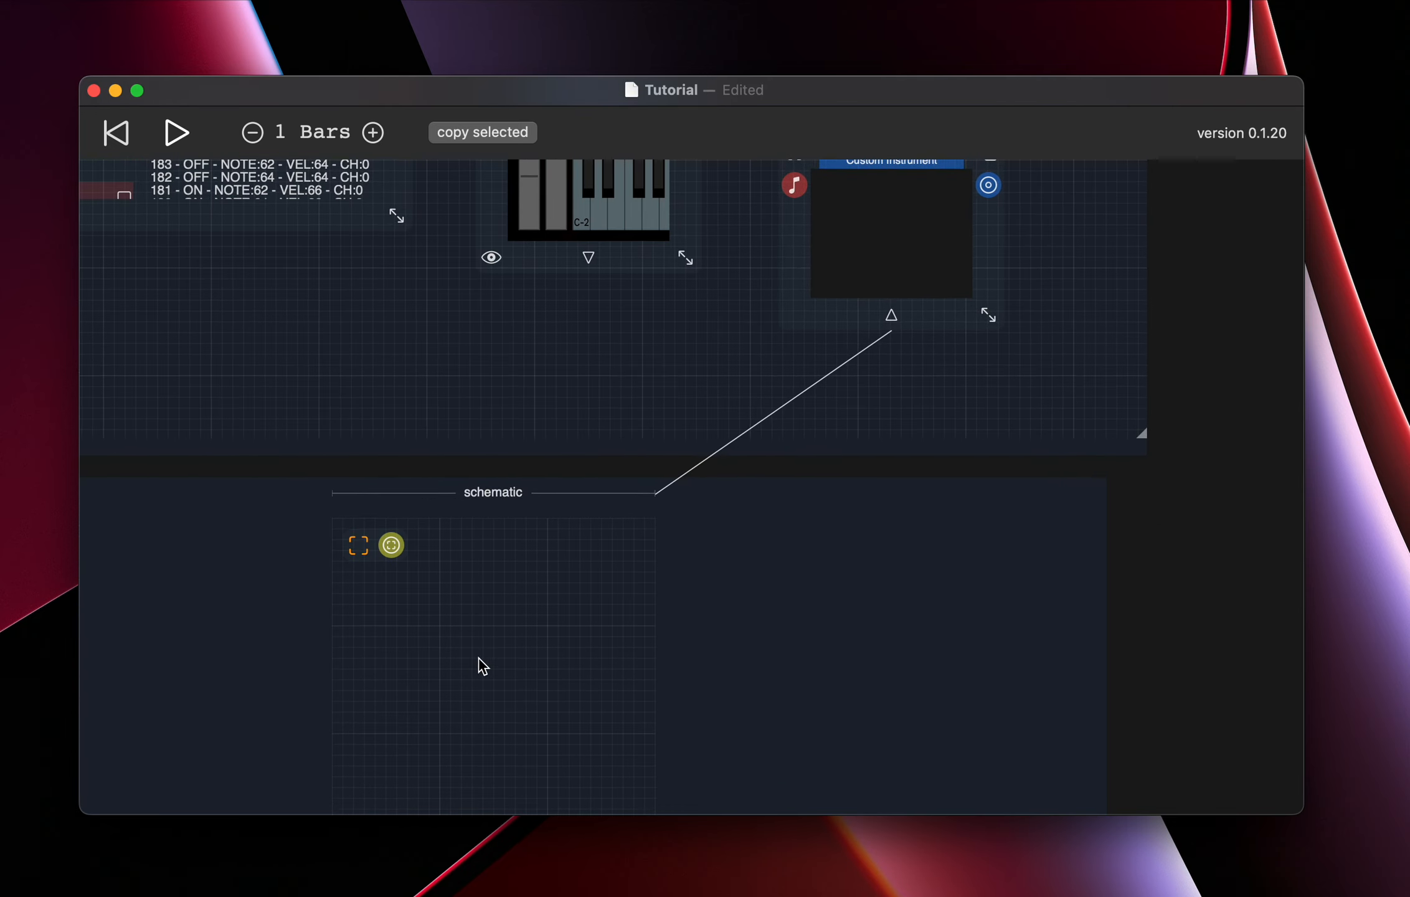
double_click(502, 621)
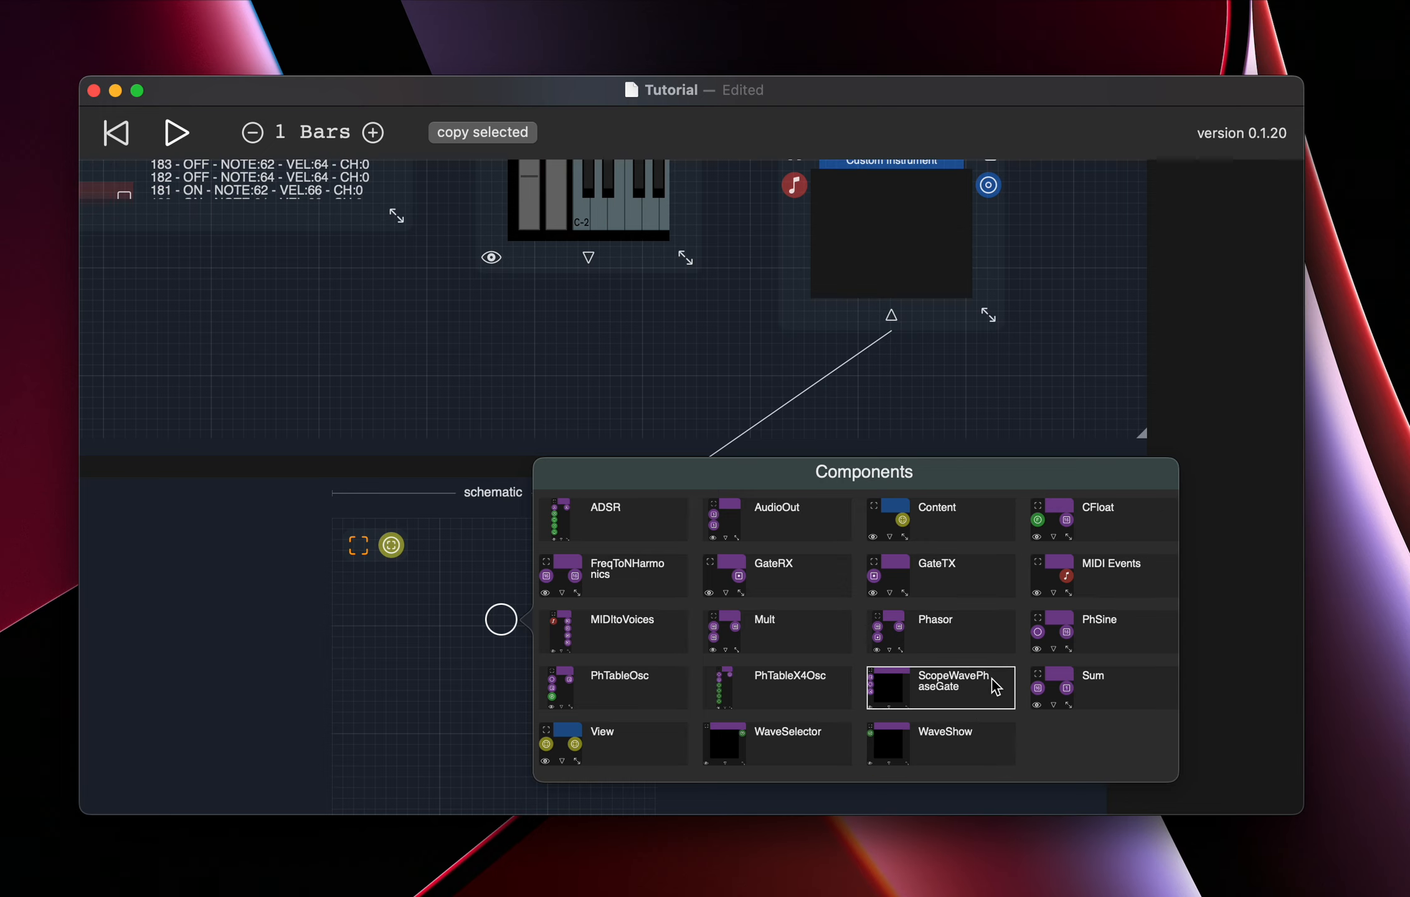
left_click(975, 390)
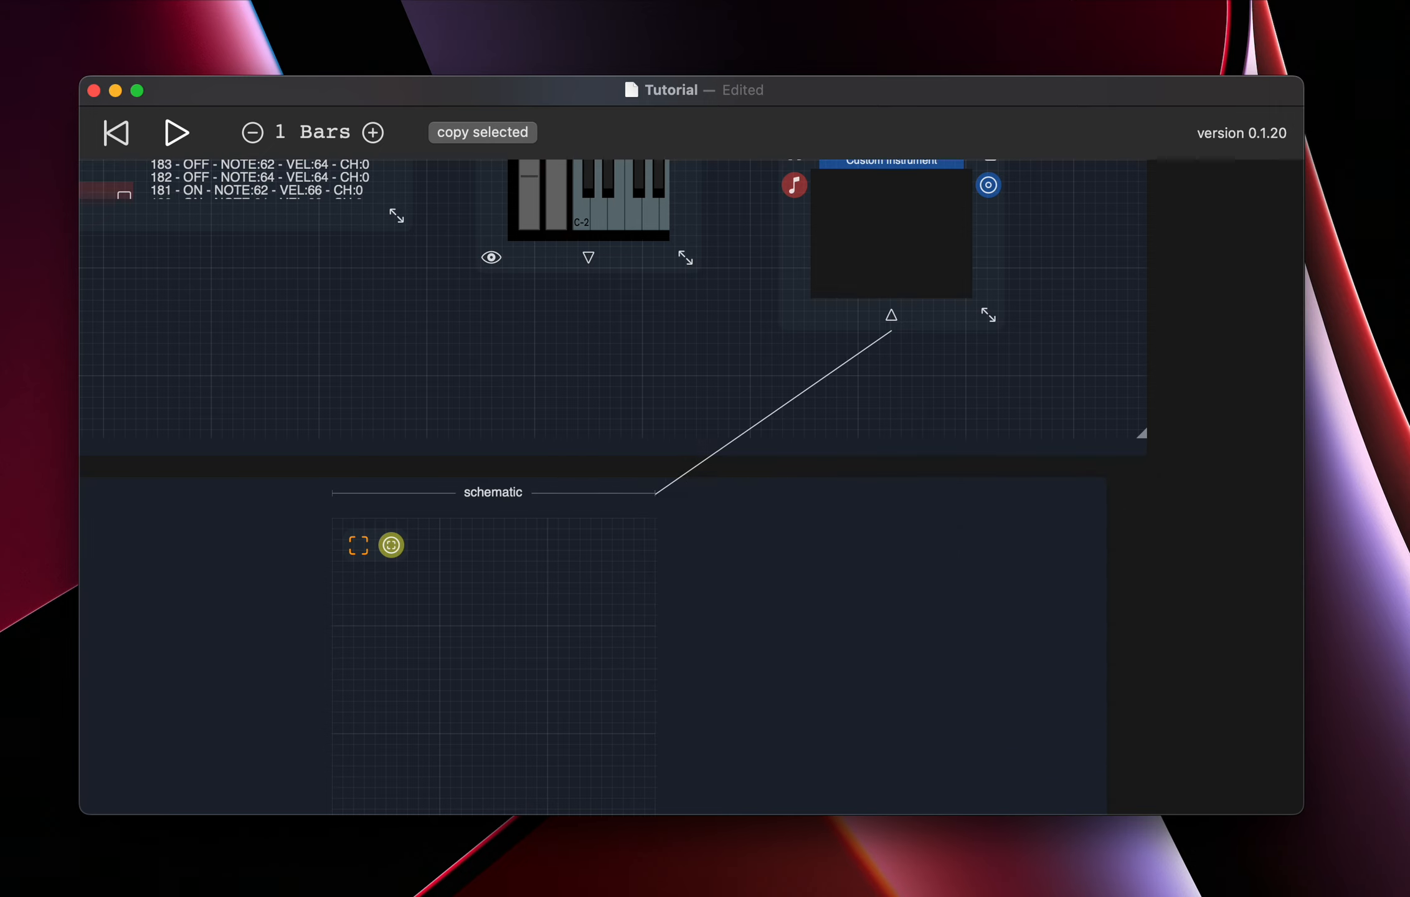